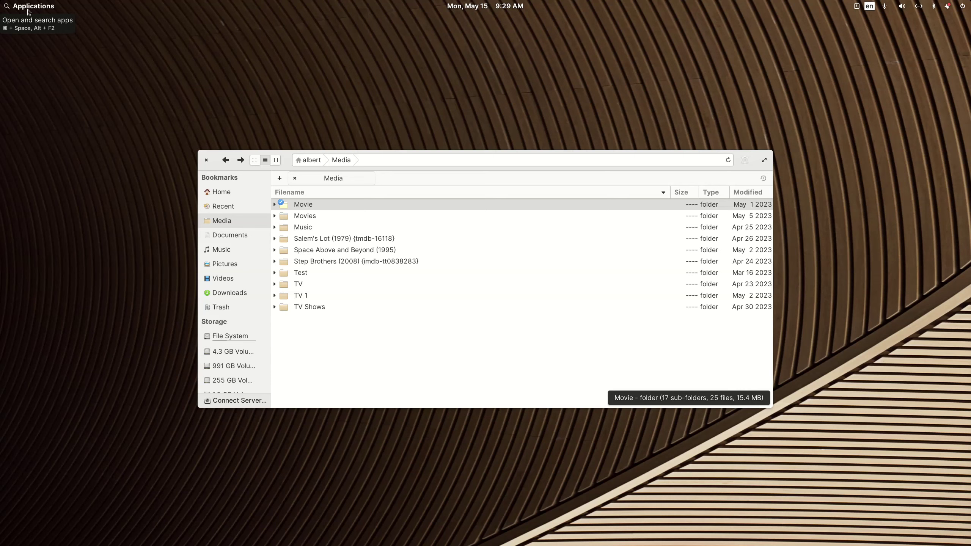
Step: Launch the Subscene Subtitles app and widen its window until the whole subtitle listing fits
left_click(42, 8)
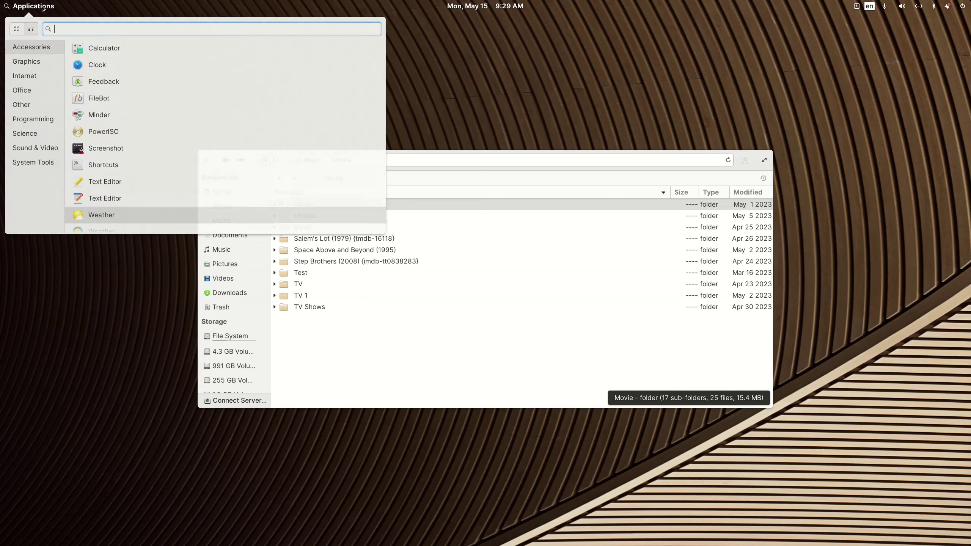
type("sub")
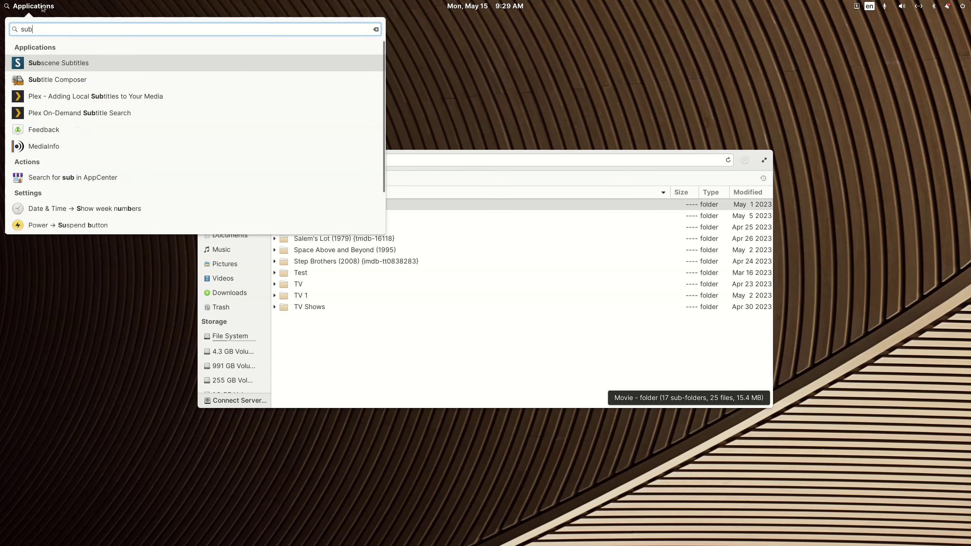
left_click(50, 63)
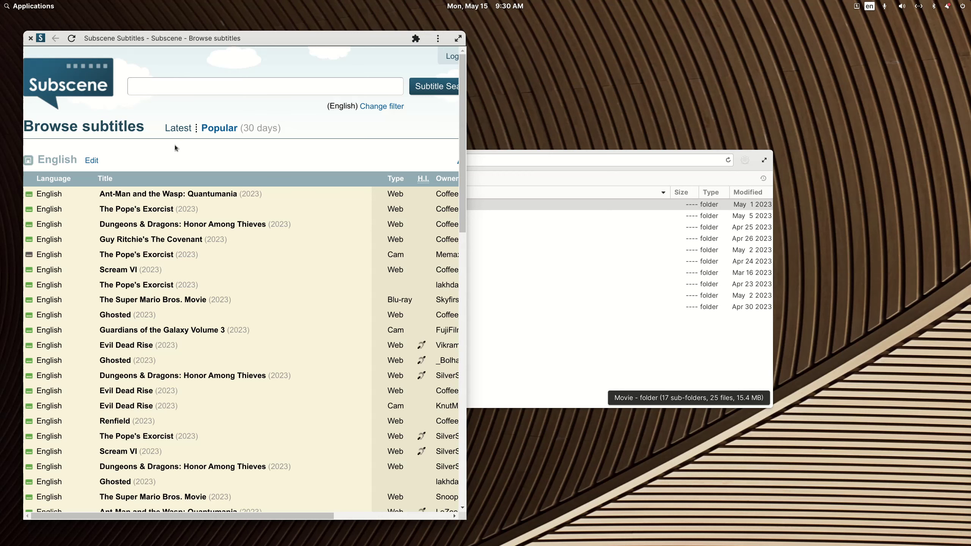
left_click_drag(468, 129, 652, 154)
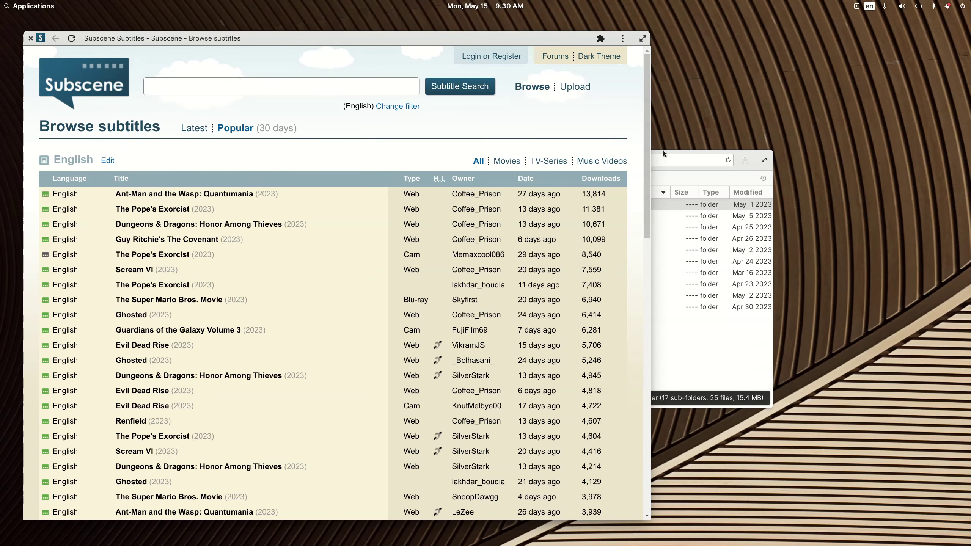
Step: Review Subscene's subtitle search filter with its language and hearing-impaired options, and close the Subscene window
left_click_drag(645, 141, 638, 48)
left_click(408, 107)
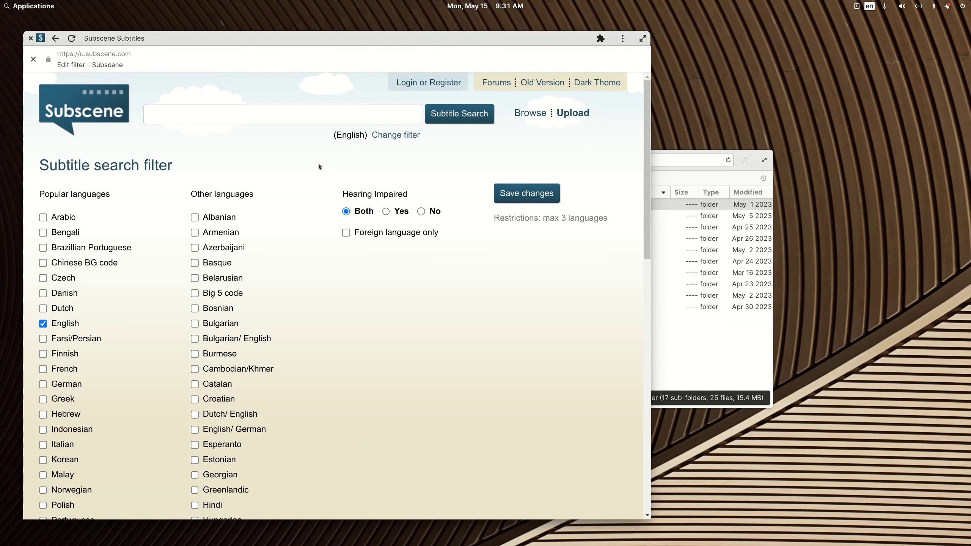
left_click(30, 38)
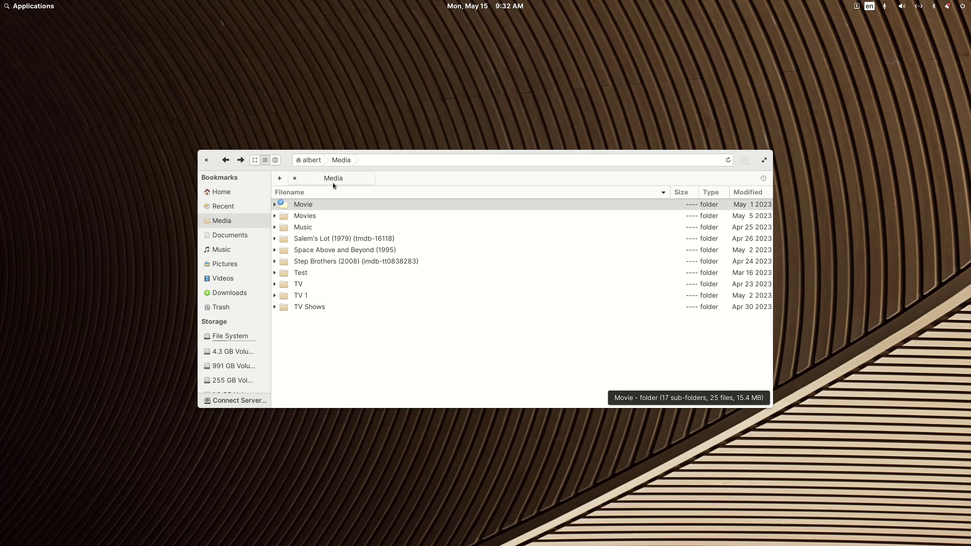
Step: Examine how the video files in the Movie folder are named and return to the Media folder
left_click(308, 204)
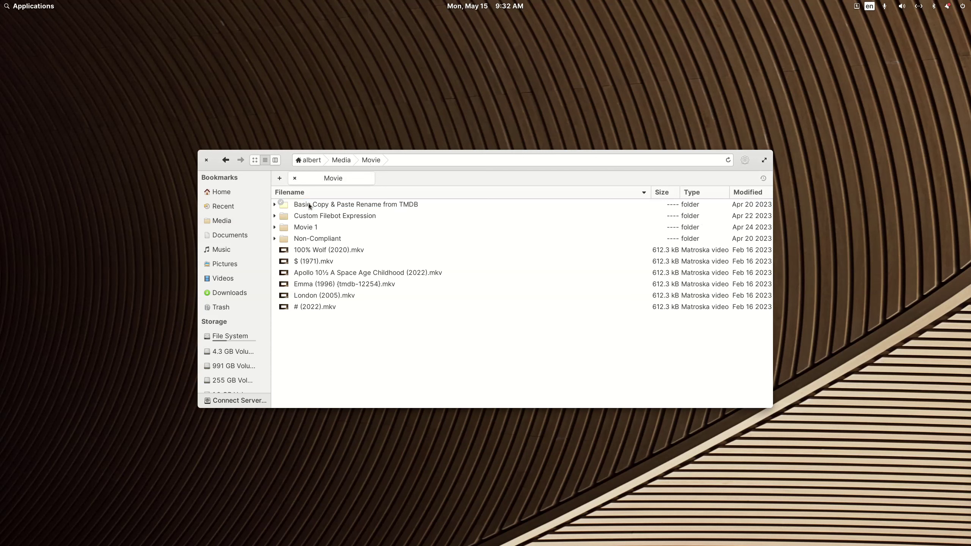
double_click(337, 273)
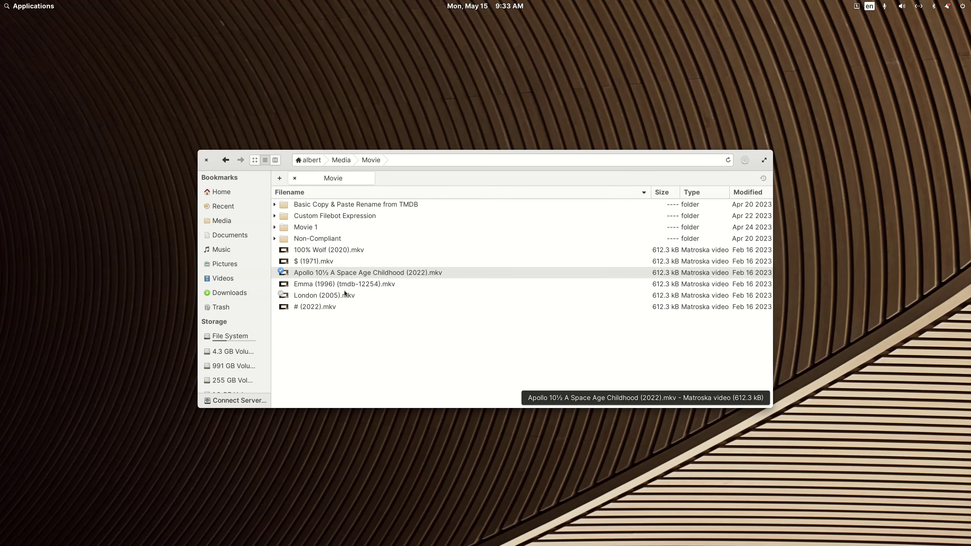
left_click(225, 160)
Step: In the Movies folder, rename the Forrest Gump folder as "Forrest Gump (1994)", removing its tmdb tag
left_click(309, 217)
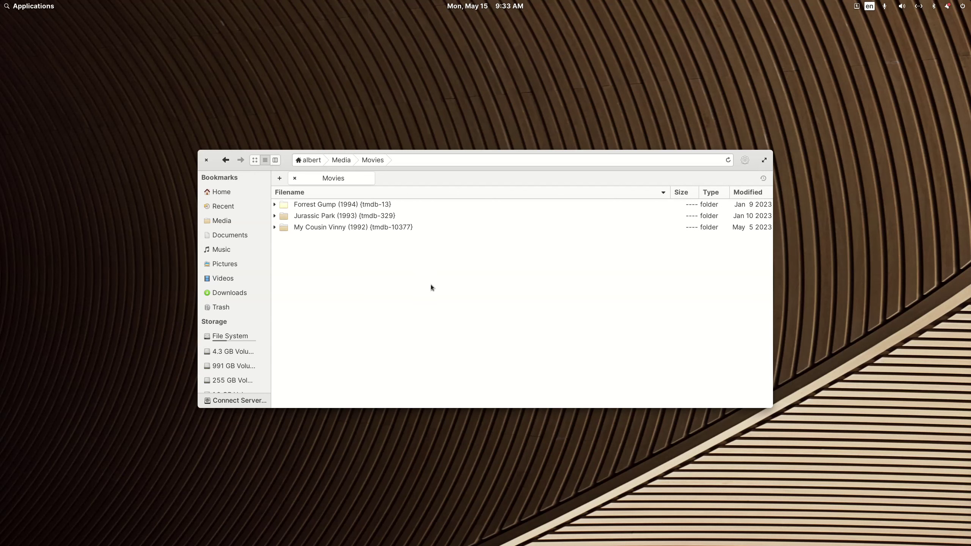
key("Down")
key("F2")
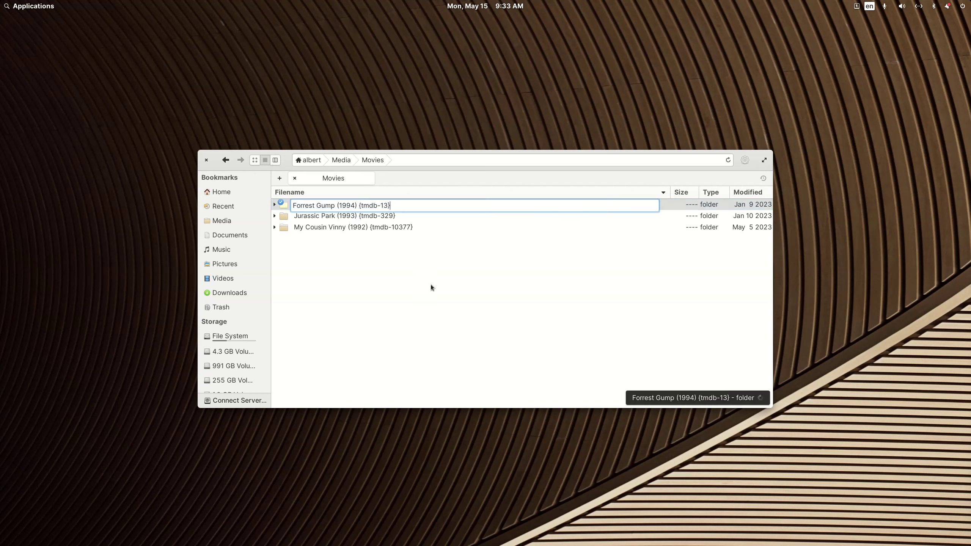
key("shift+Left")
key("shift+Left")
key("shift+Left")
key("shift+Left")
key("shift+Left")
key("shift+Left")
key("shift+Left")
key("shift+Left")
key("shift+Left")
key("shift+Left")
key("BackSpace")
key("Return")
Step: Rename the Jurassic Park folder as "Jurassic Park (1993)", removing its tmdb tag
key("Down")
key("F2")
key("shift+Left")
key("shift+Left")
key("shift+Left")
key("shift+Left")
key("shift+Left")
key("shift+Left")
key("shift+Left")
key("shift+Left")
key("shift+Left")
key("shift+Left")
key("BackSpace")
key("Return")
Step: Rename the My Cousin Vinny folder as "My Cousin Vinny (1992)", removing its tmdb tag
key("Down")
key("F2")
key("End")
key("shift+Left")
key("shift+Left")
key("shift+Left")
key("shift+Left")
key("shift+Left")
key("shift+Left")
key("shift+Left")
key("shift+Left")
key("shift+Left")
key("shift+Left")
key("shift+Left")
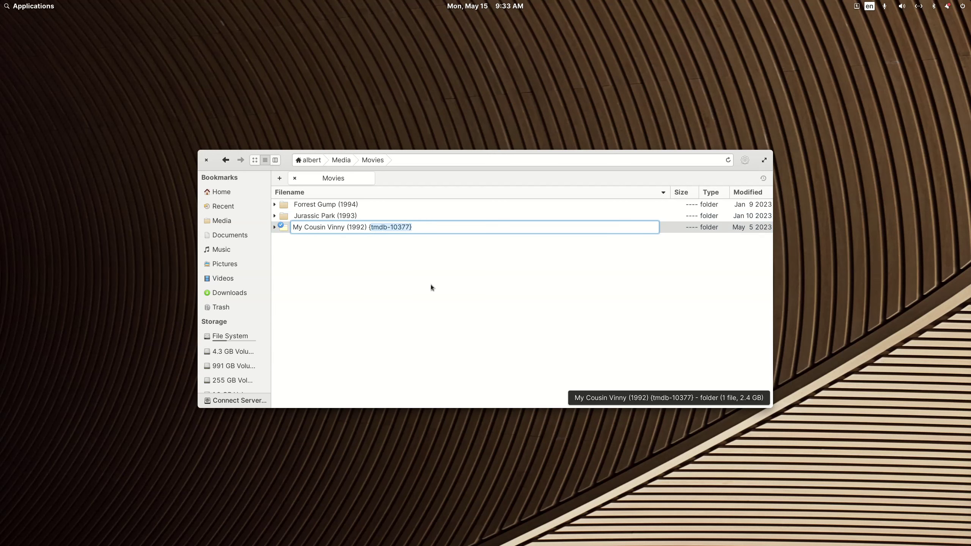
key("BackSpace")
key("Return")
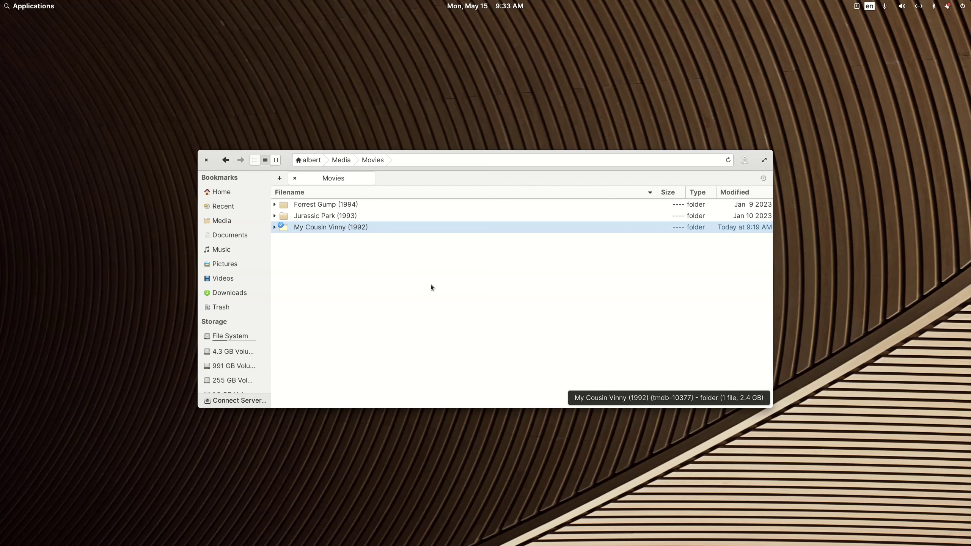
Step: Delete both English .srt subtitle files, including the SDH one, from the Forrest Gump (1994) folder
key("Up")
key("Up")
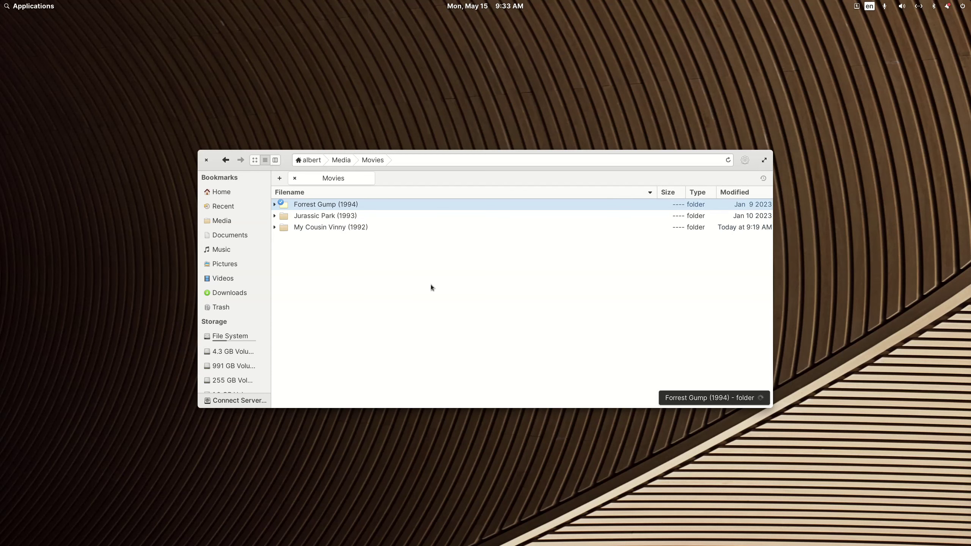
key("Return")
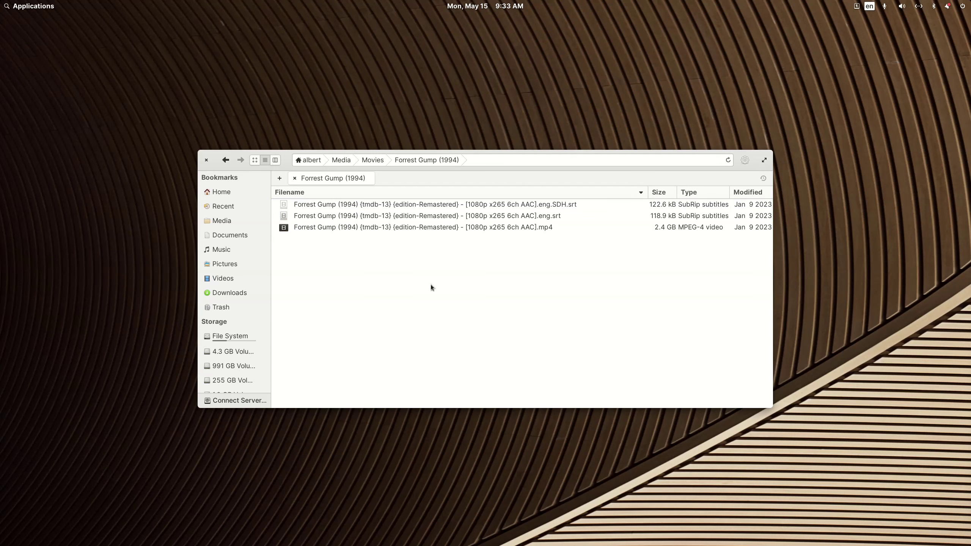
key("Down")
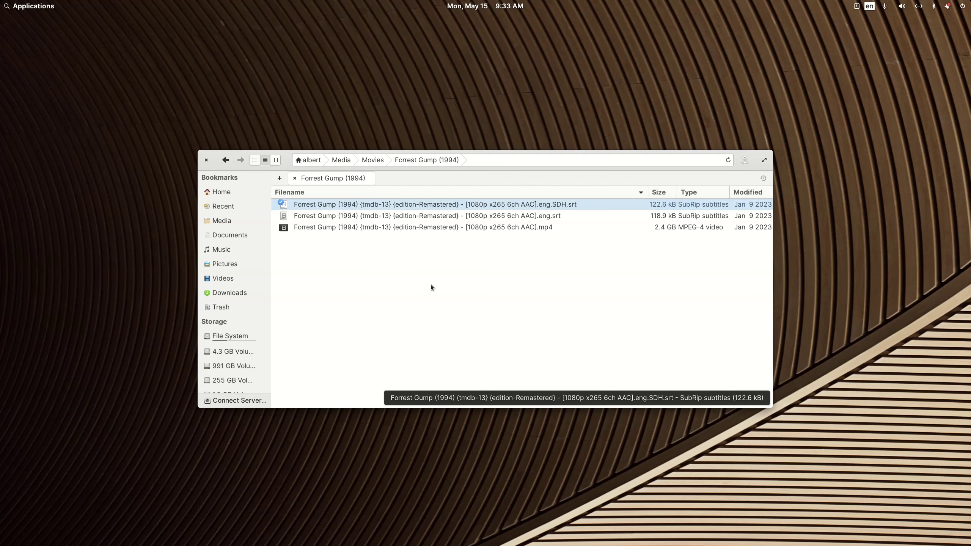
key("shift+Down")
key("Delete")
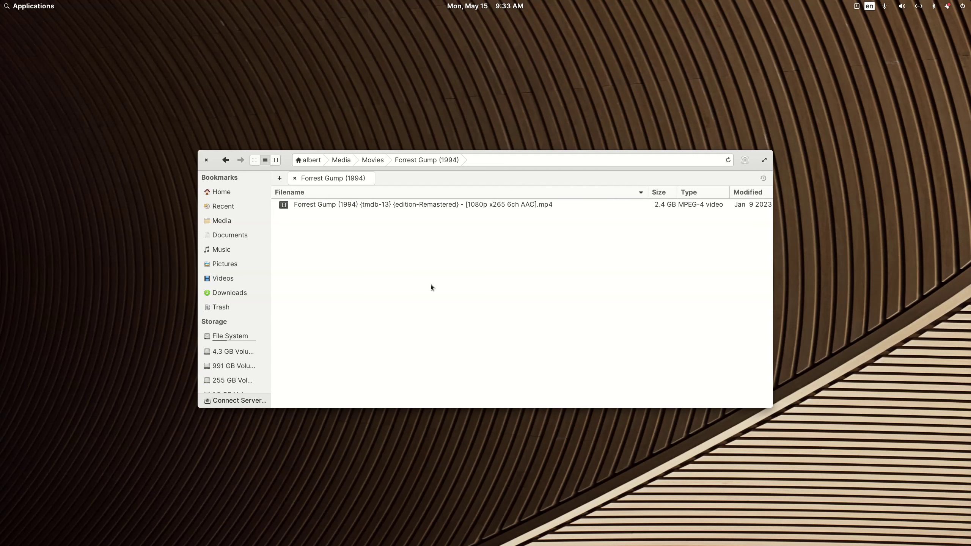
Step: Rename the Forrest Gump video as "Forrest Gump (1994).mp4", removing the tmdb, edition and quality tags
key("Down")
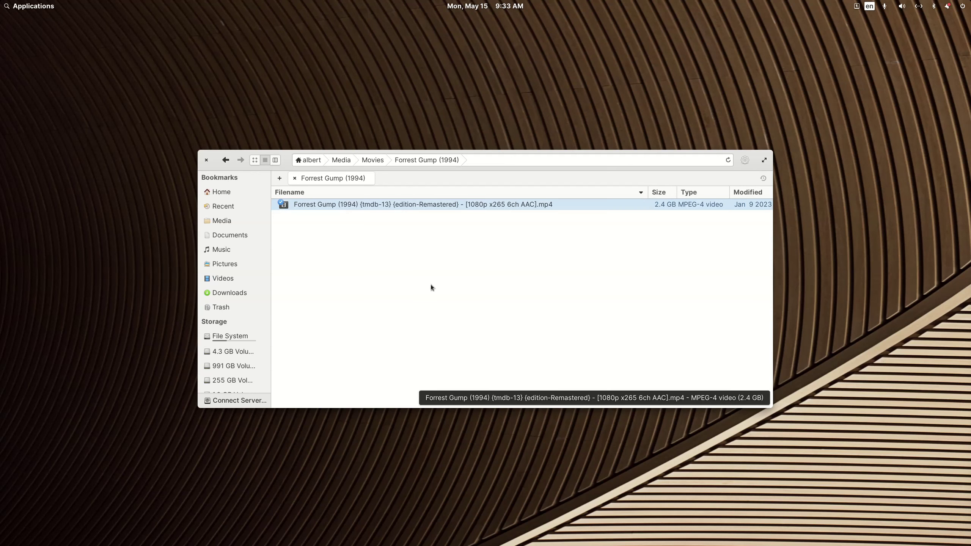
key("F2")
key("Right")
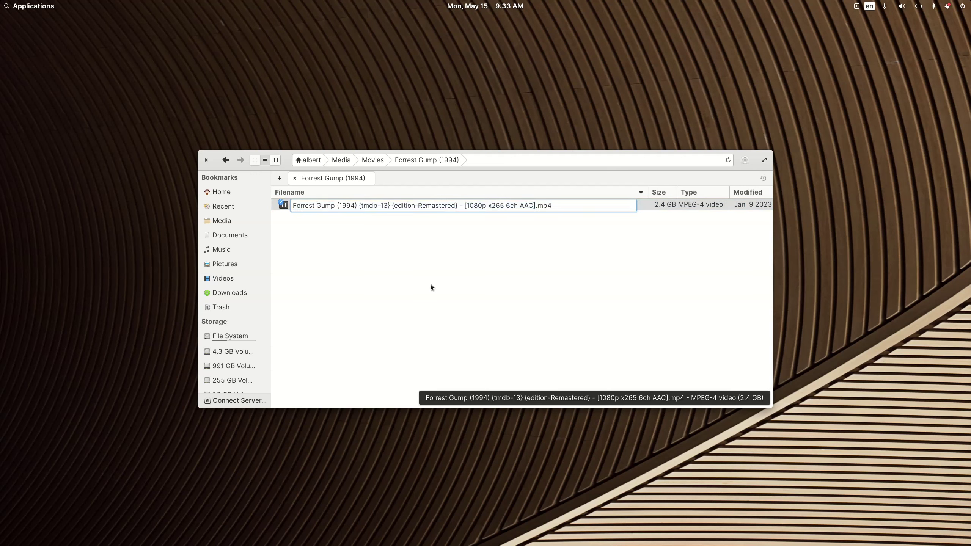
key("shift+Left")
key("shift+Left")
key("shift+Left")
key("shift+Left")
key("shift+Left")
key("shift+Left")
key("shift+Left")
key("shift+Left")
key("shift+Left")
key("shift+Left")
key("shift+Left")
key("shift+Left")
key("shift+Left")
key("shift+Left")
key("shift+Left")
key("shift+Left")
key("shift+Left")
key("shift+Left")
key("shift+Left")
key("shift+Left")
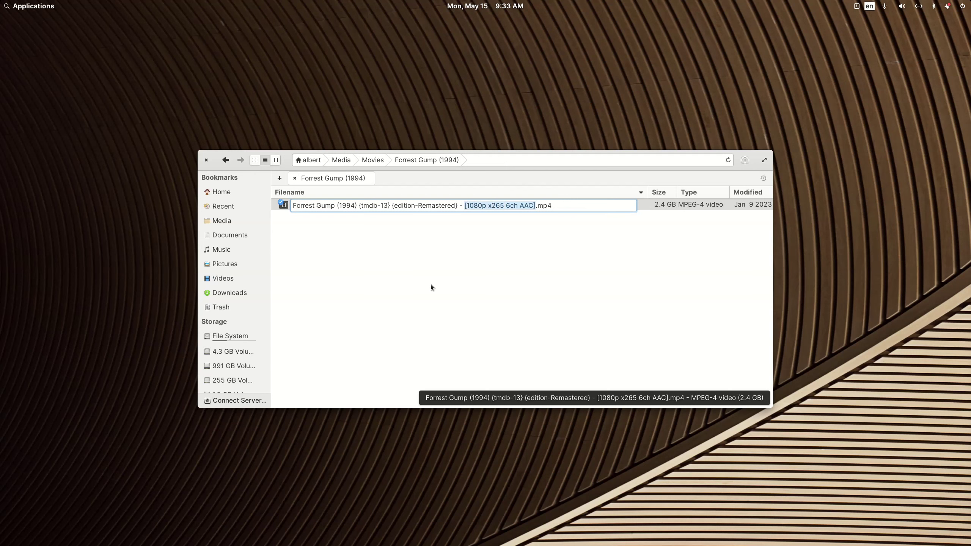
key("shift+Left")
key("shift+Left")
key("shift+Left")
key("shift+Left")
key("shift+Left")
key("shift+Left")
key("shift+Left")
key("shift+Left")
key("shift+Left")
key("shift+Left")
key("shift+Left")
key("shift+Left")
key("shift+Left")
key("shift+Left")
key("shift+Left")
key("shift+Left")
key("shift+Left")
key("shift+Left")
key("shift+Left")
key("shift+Left")
key("shift+Left")
key("shift+Left")
key("shift+Left")
key("shift+Left")
key("shift+Left")
key("shift+Left")
key("shift+Left")
key("shift+Left")
key("shift+Left")
key("shift+Left")
key("shift+Left")
key("shift+Left")
key("BackSpace")
key("Return")
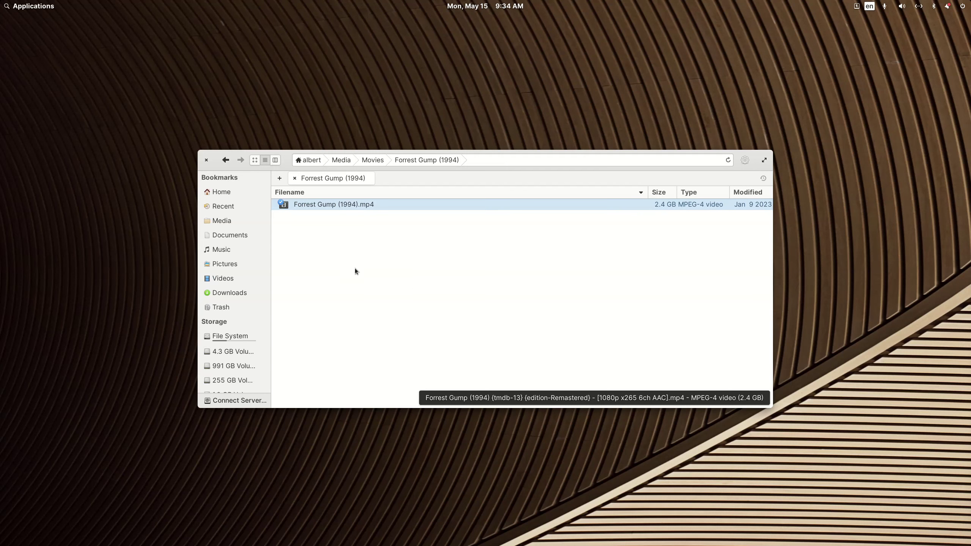
Step: Rename the subtitle file in the Jurassic Park (1993) folder as "Jurassic Park (1993).eng.srt", removing the tmdb, edition and quality tags
left_click(225, 160)
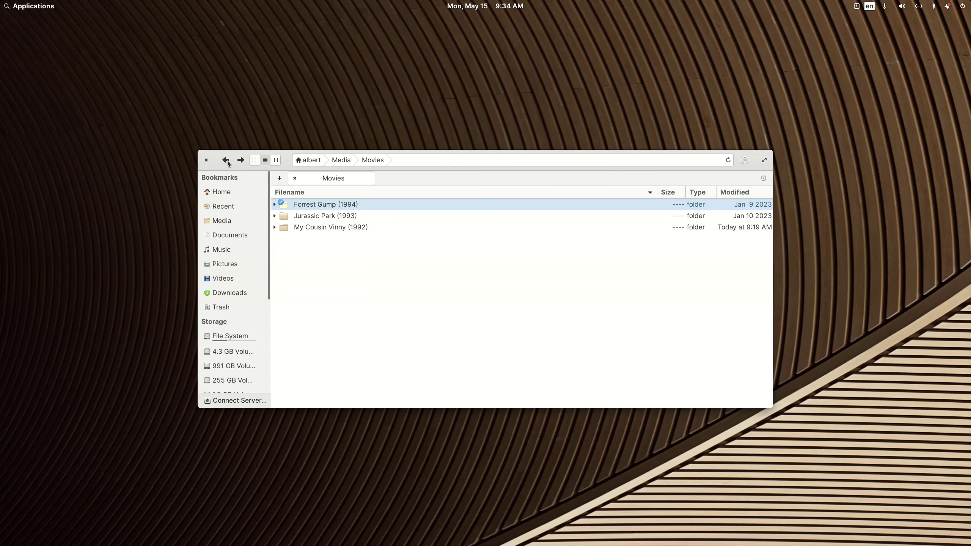
double_click(321, 217)
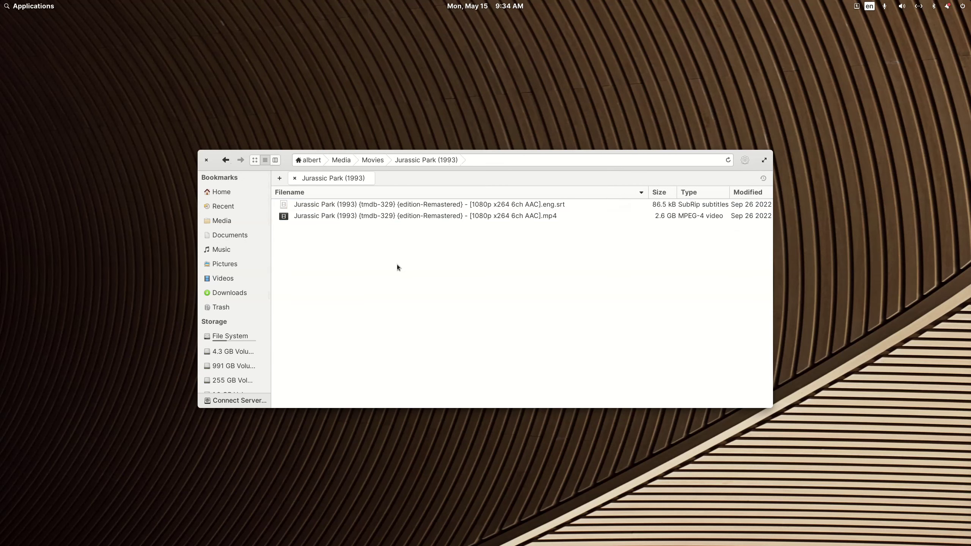
key("Down")
key("F2")
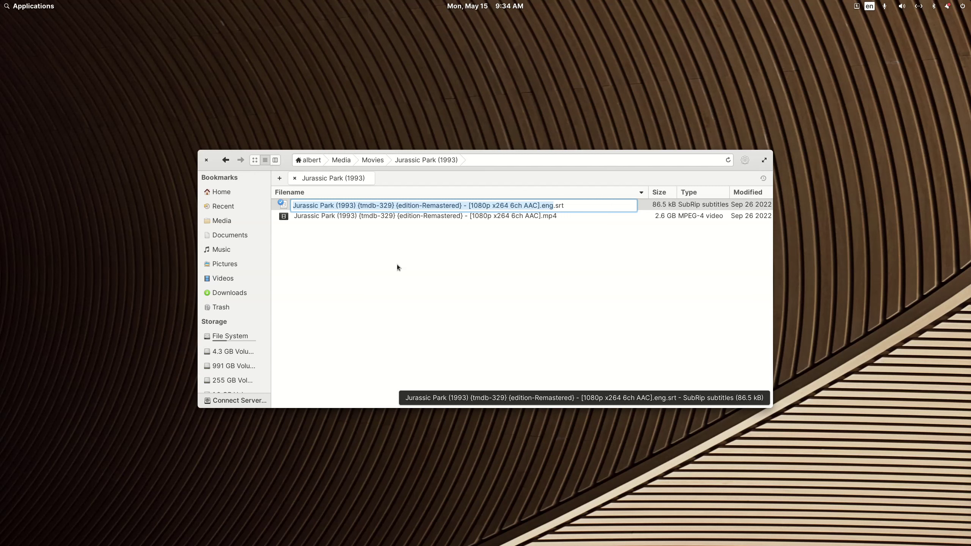
key("Right")
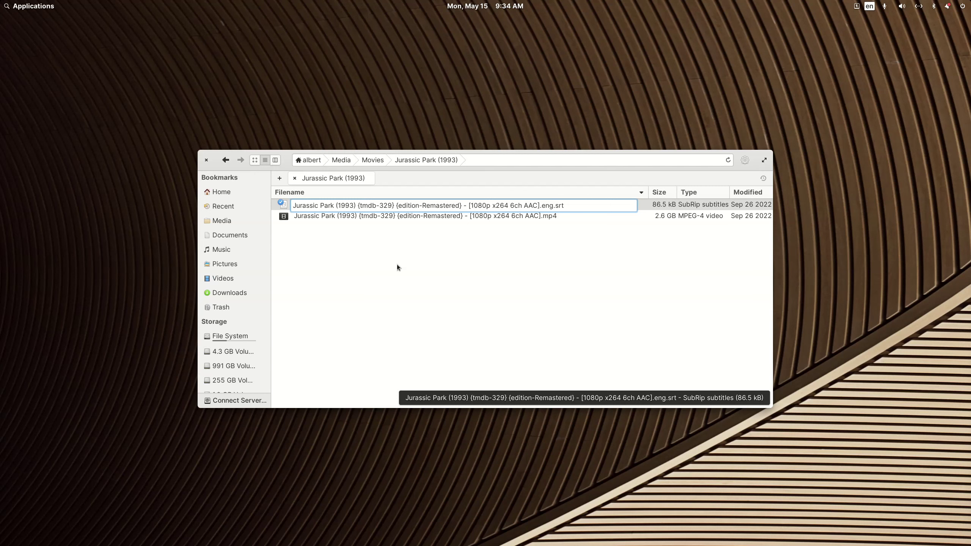
key("Left")
key("Left")
key("Right")
key("Right")
key("ctrl+shift+Left")
key("ctrl+shift+Left")
key("ctrl+shift+Left")
key("ctrl+shift+Left")
key("ctrl+shift+Left")
key("ctrl+shift+Left")
key("ctrl+shift+Left")
key("ctrl+shift+Left")
key("shift+Left")
key("BackSpace")
key("Return")
Step: Rename the Jurassic Park video as "Jurassic Park (1993).mp4", removing the tmdb, edition and quality tags
key("Down")
key("F2")
key("Right")
key("shift+Left")
key("shift+Left")
key("shift+Left")
key("shift+Left")
key("shift+Left")
key("shift+Left")
key("shift+Left")
key("shift+Left")
key("shift+Left")
key("shift+Left")
key("shift+Left")
key("shift+Left")
key("shift+Left")
key("shift+Left")
key("shift+Left")
key("shift+Left")
key("shift+Left")
key("shift+Left")
key("shift+Left")
key("shift+Left")
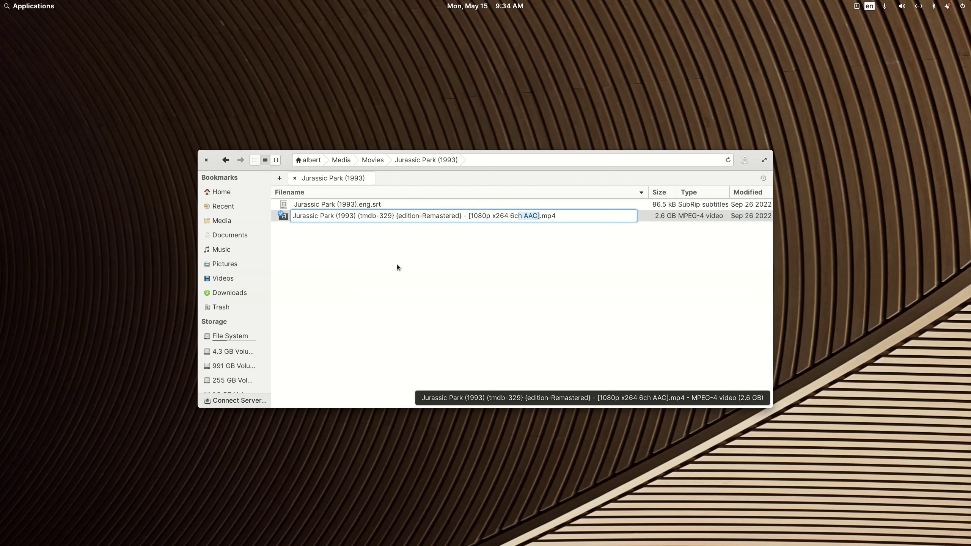
key("shift+Left")
key("shift+Left")
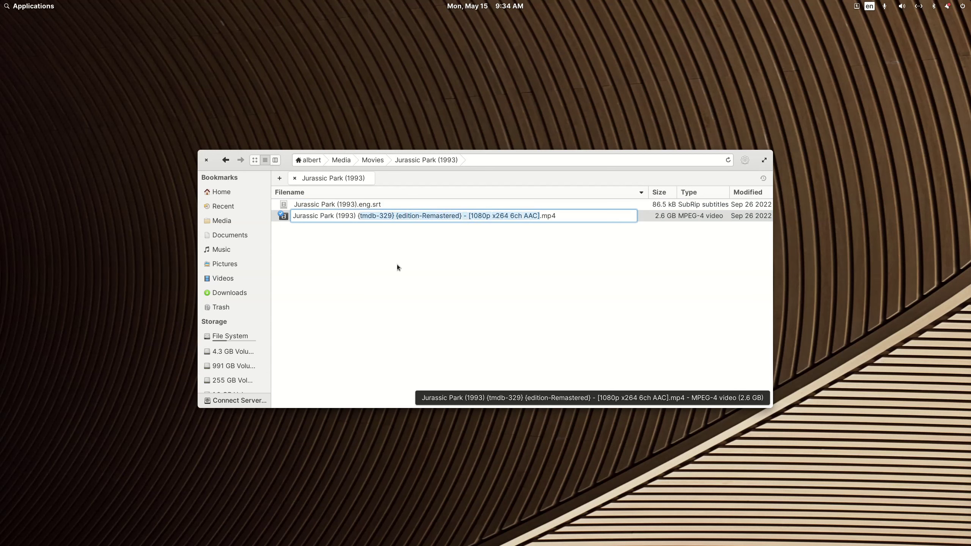
key("BackSpace")
key("BackSpace")
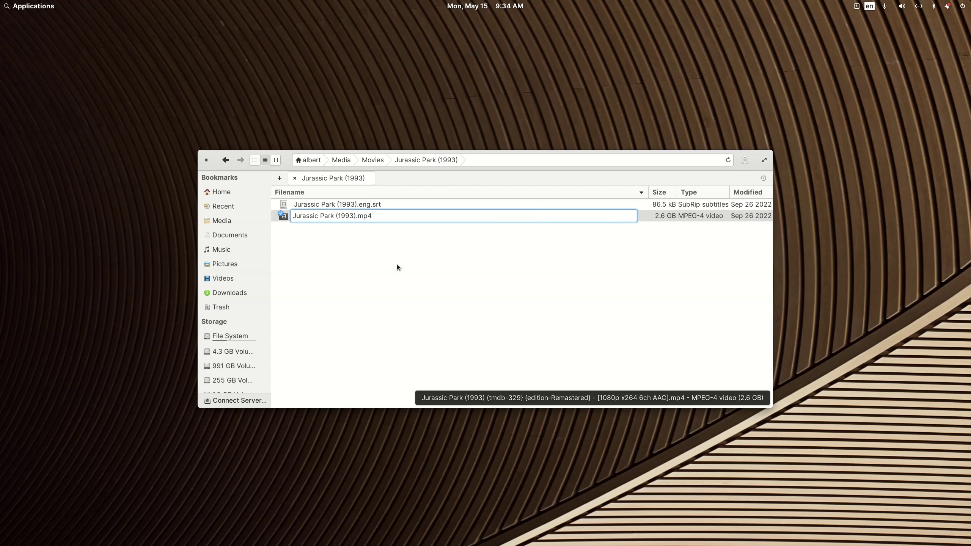
key("Return")
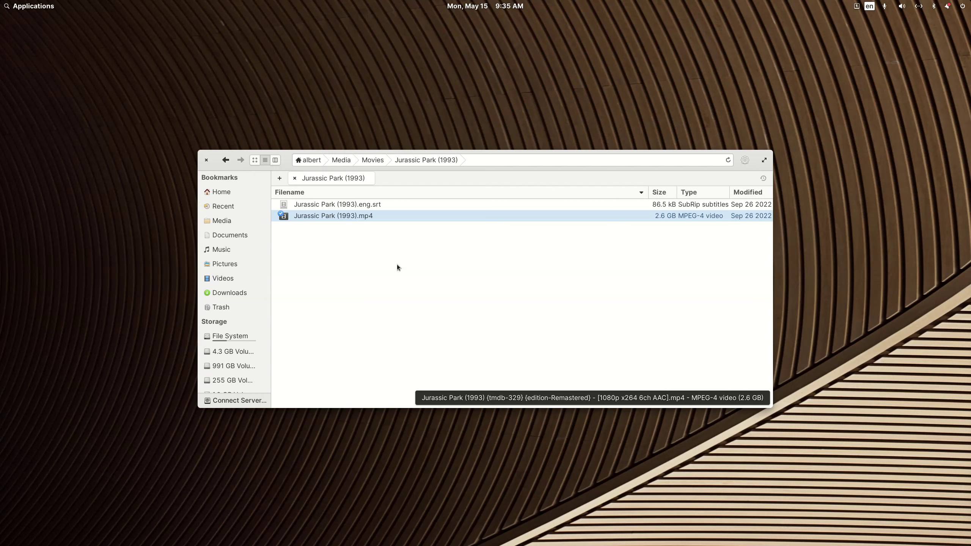
key("Up")
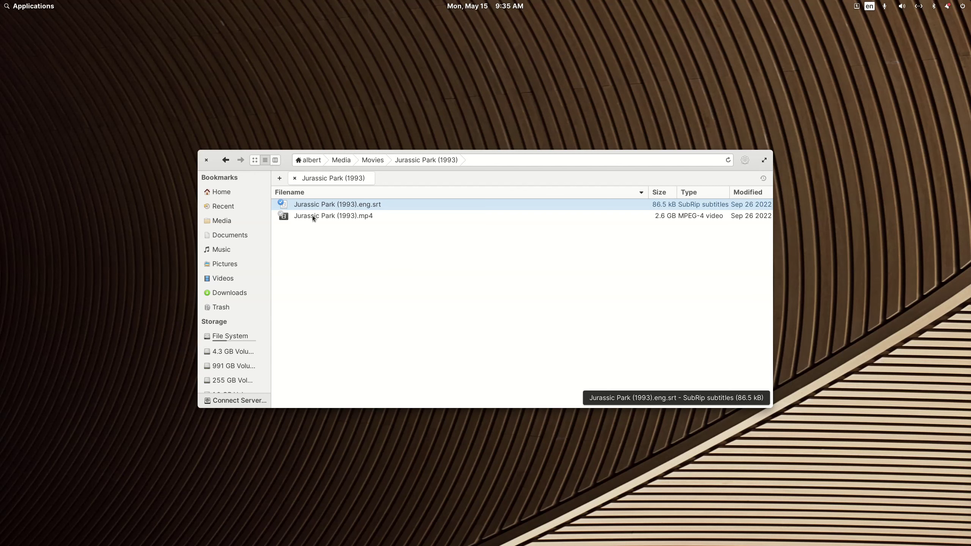
left_click(227, 161)
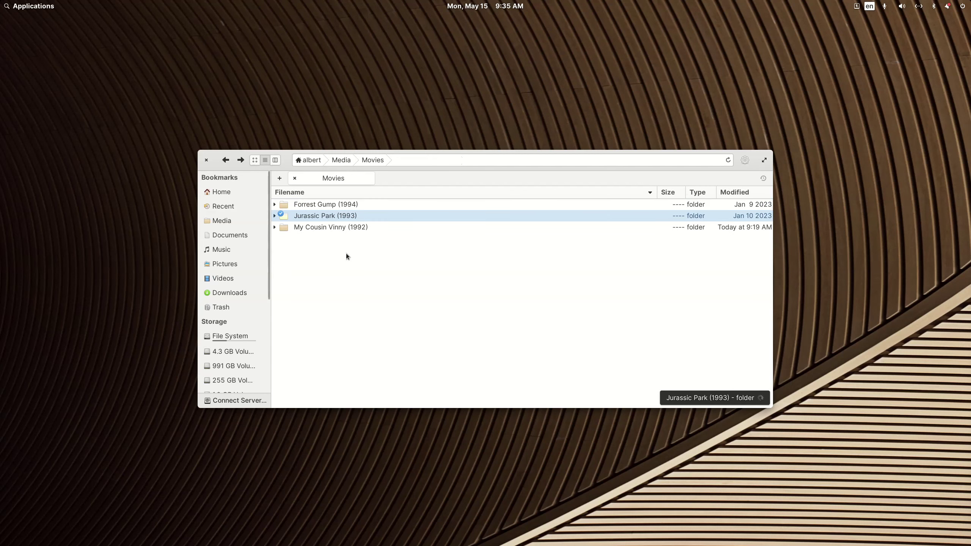
left_click(336, 227, "ctrl")
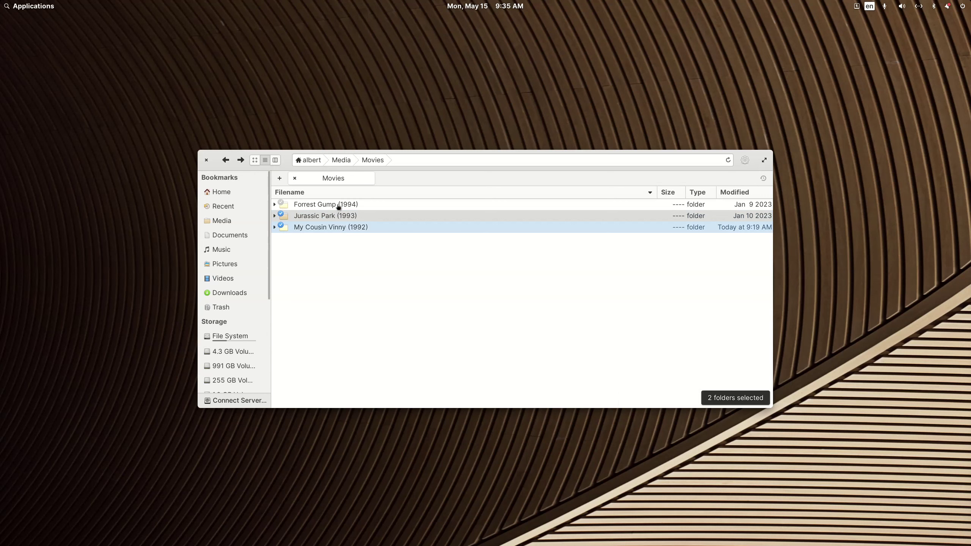
left_click(339, 206, "ctrl")
right_click(339, 207)
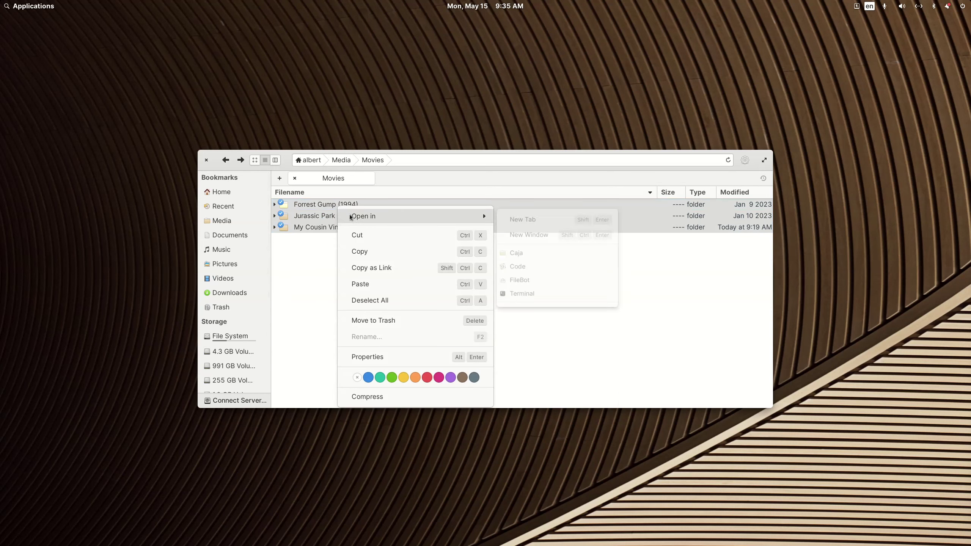
left_click(298, 268)
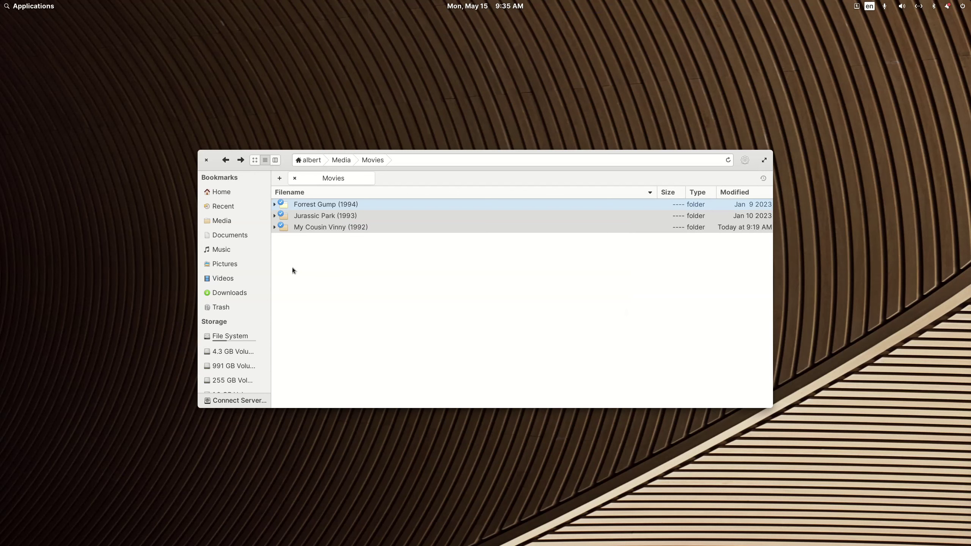
right_click(313, 227)
mouse_move(369, 244)
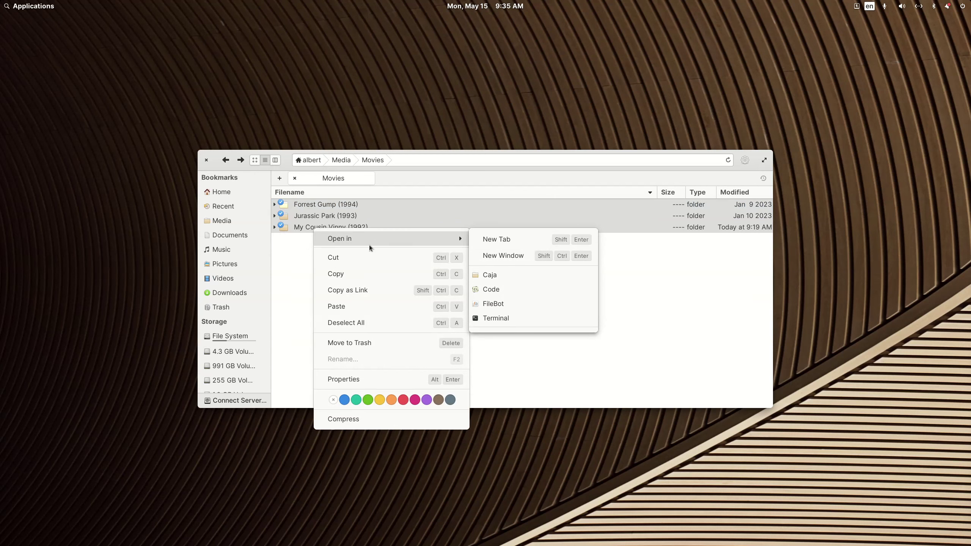
left_click(502, 303)
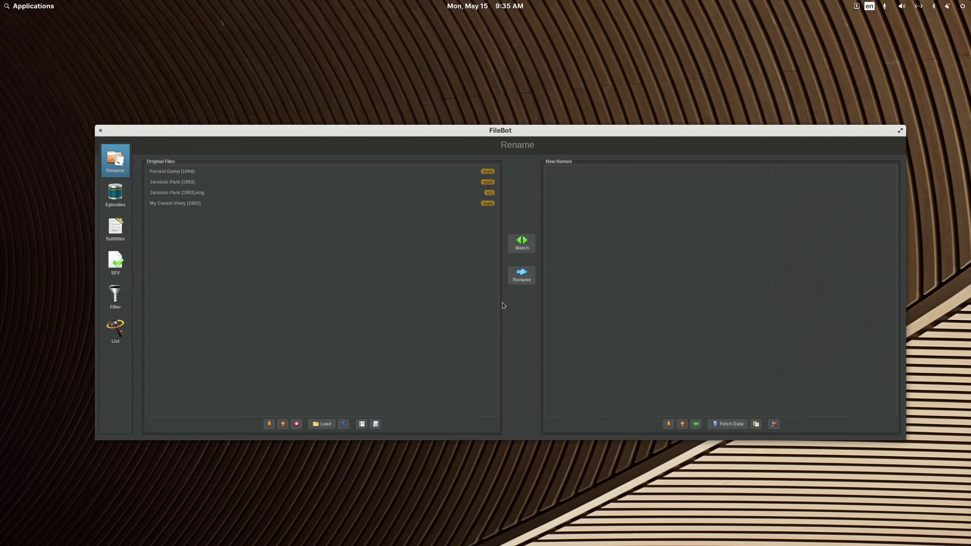
left_click_drag(394, 134, 398, 111)
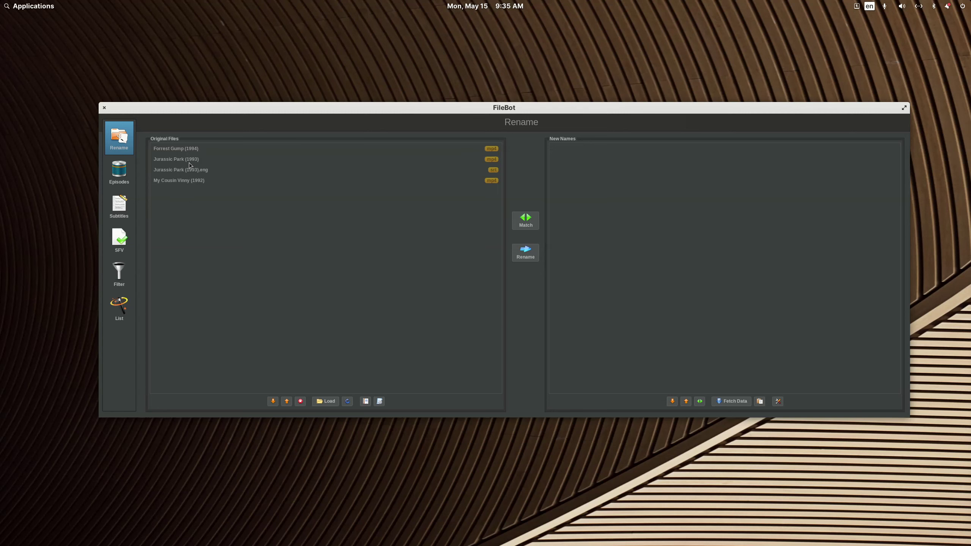
left_click(104, 108)
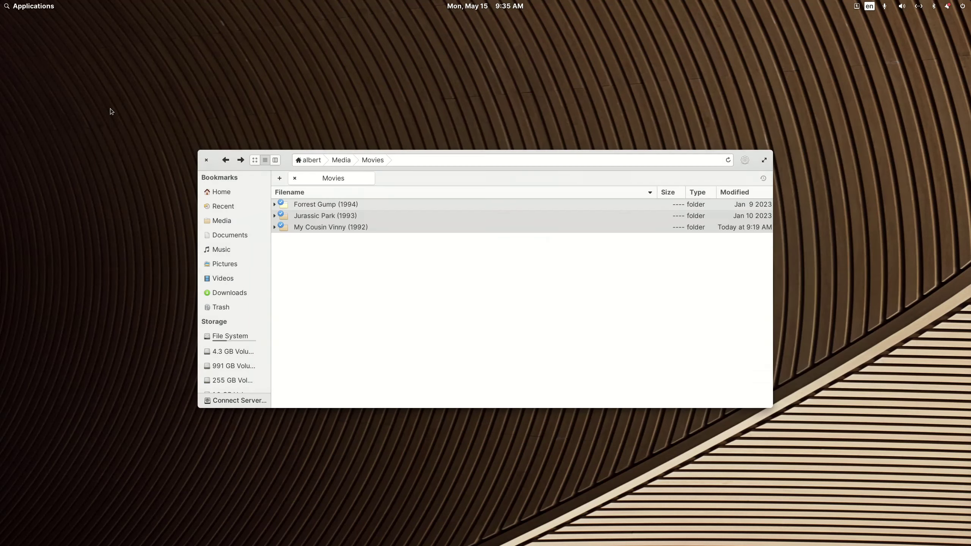
Step: Move the English .srt file in the Jurassic Park (1993) folder to the trash and check the My Cousin Vinny (1992) folder for subtitles
double_click(338, 217)
right_click(343, 207)
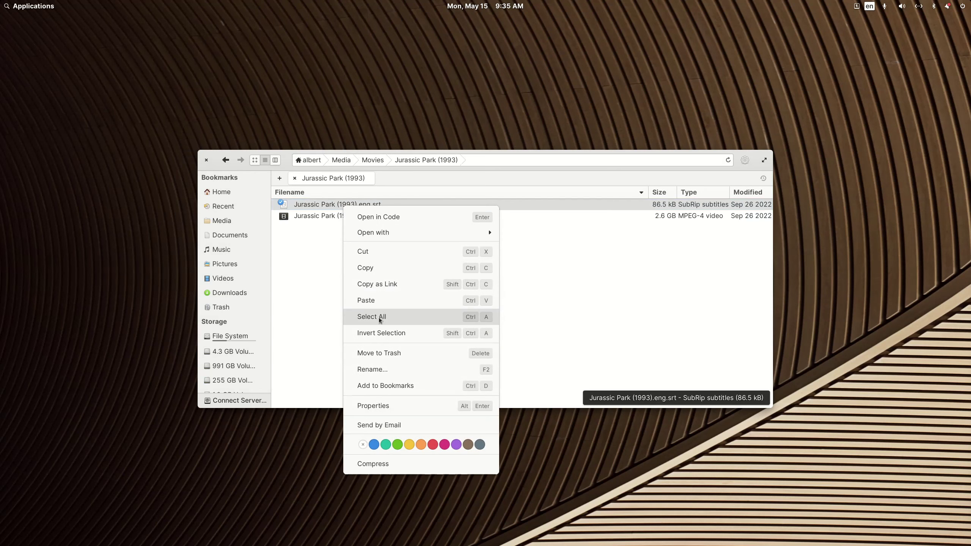
left_click(377, 353)
left_click(226, 161)
double_click(325, 228)
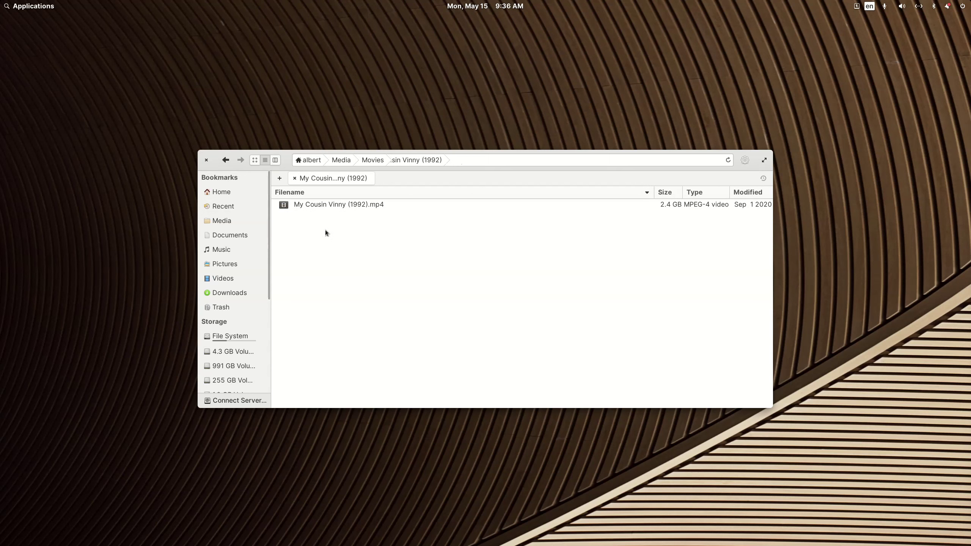
left_click(225, 160)
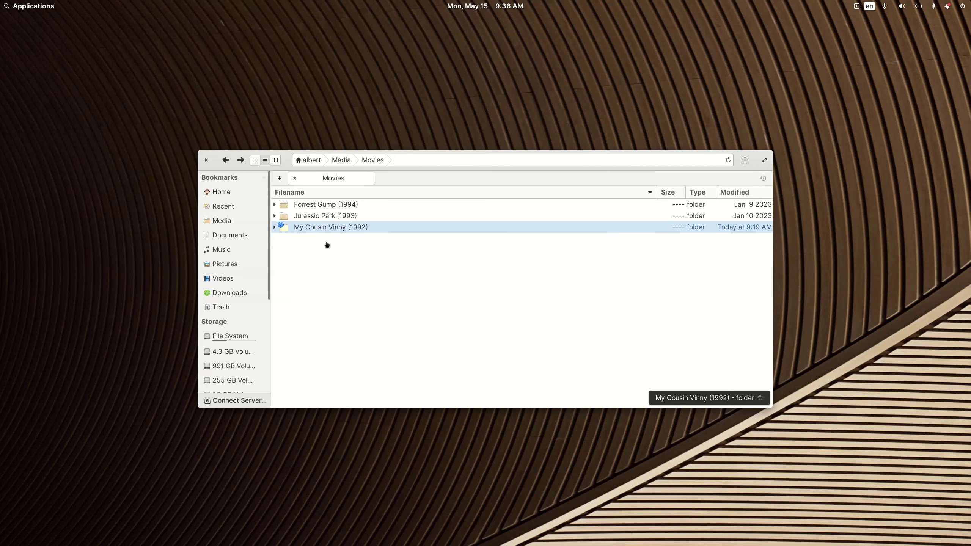
Step: Open the three movie folders in FileBot and match their files against TheMovieDB in Movie Mode
left_click(331, 216, "shift")
left_click(329, 206, "shift")
right_click(331, 205)
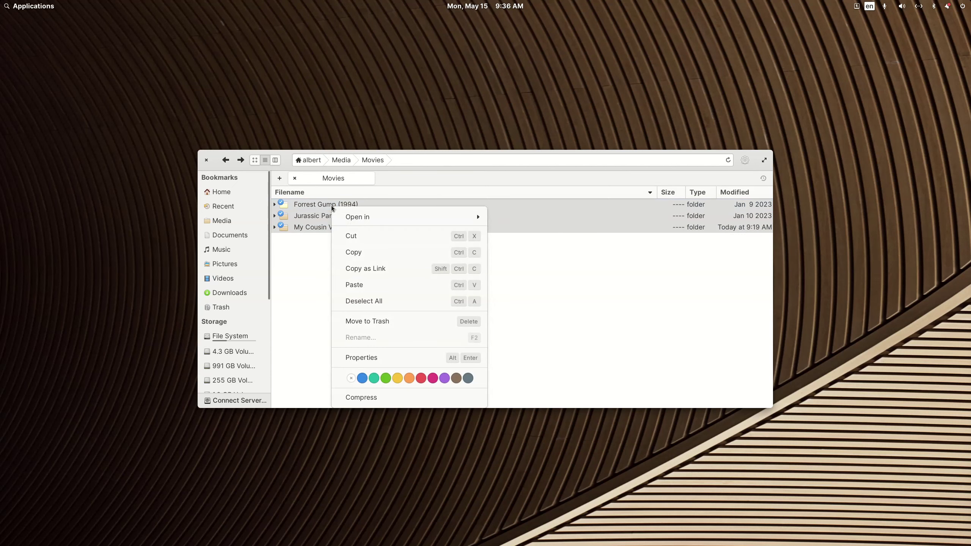
mouse_move(348, 224)
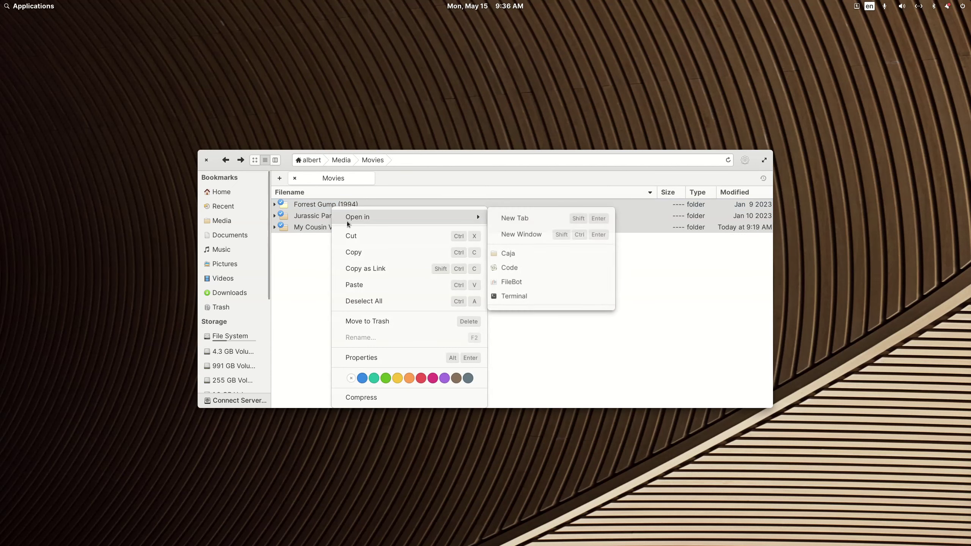
left_click(514, 282)
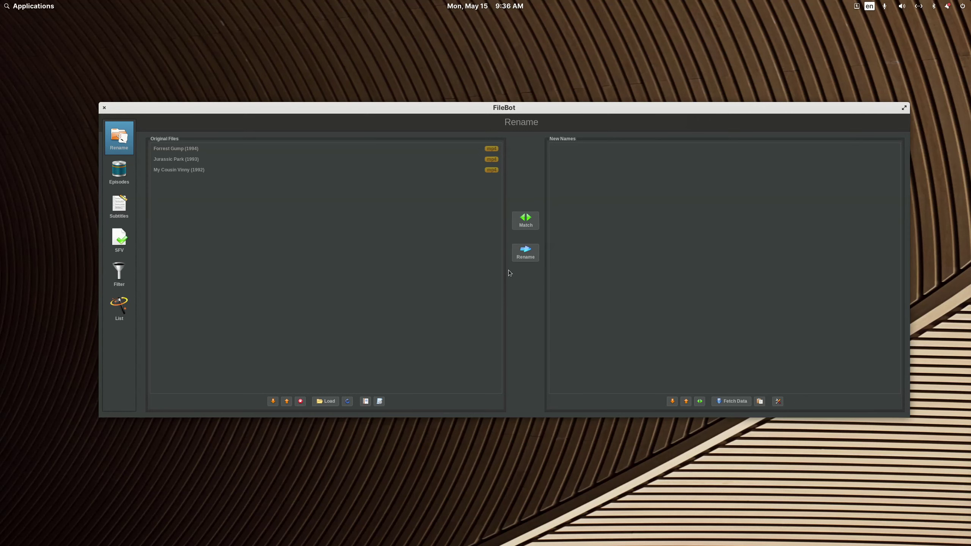
left_click(532, 227)
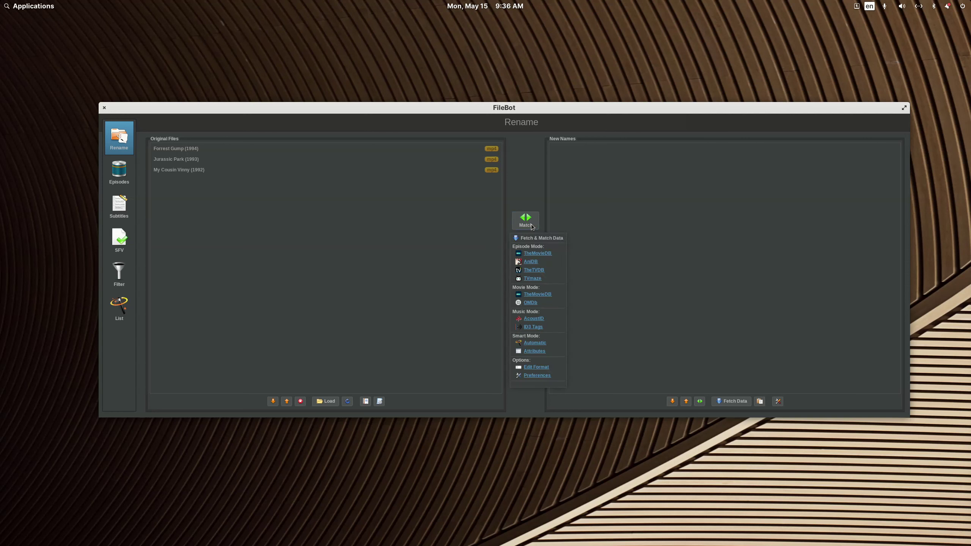
left_click(534, 295)
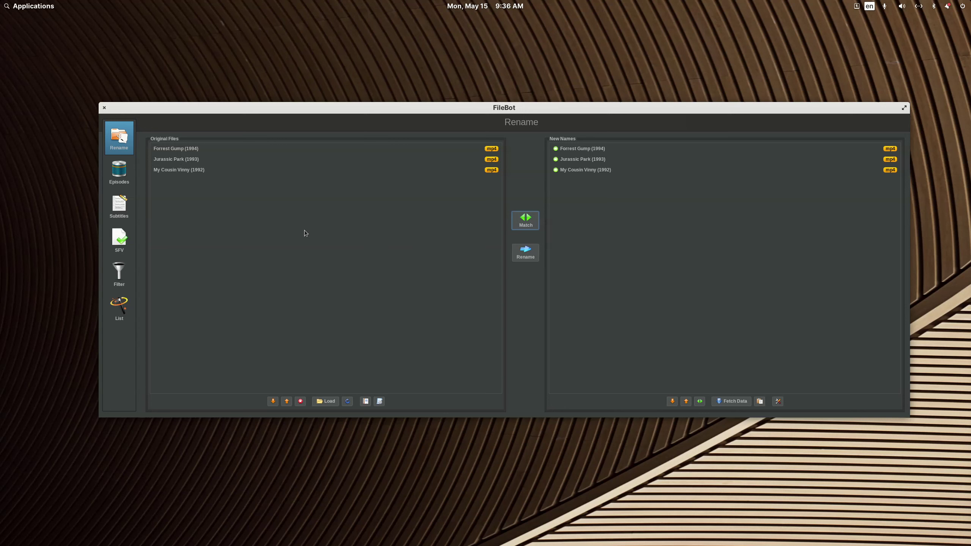
Step: Enable Fetch subtitle files in the post-processing options, then run the rename on the three matched movies and close FileBot
left_click(119, 209)
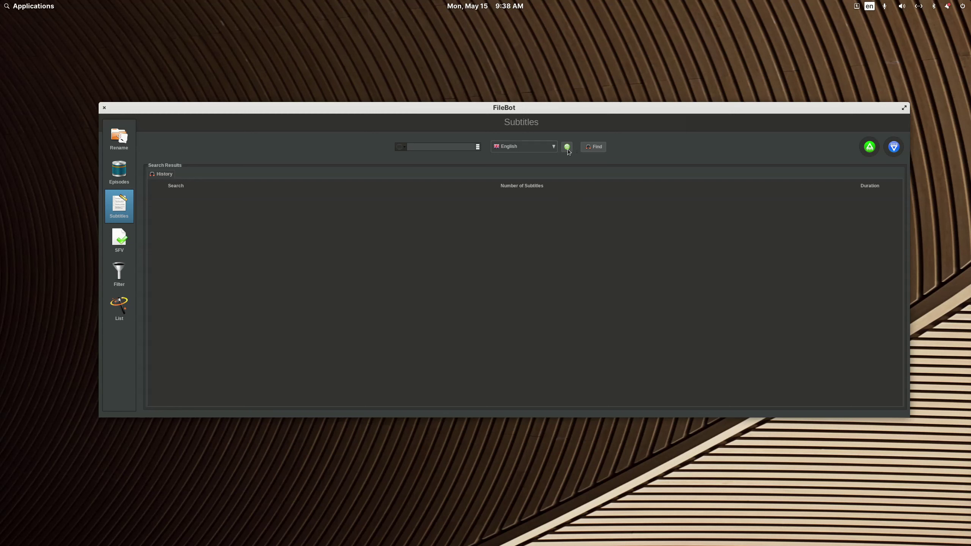
left_click(122, 138)
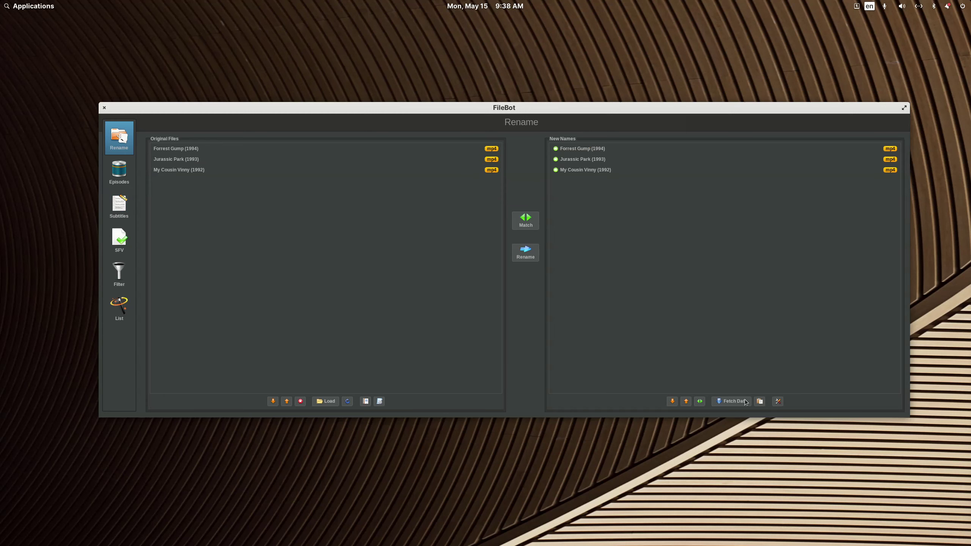
left_click(779, 402)
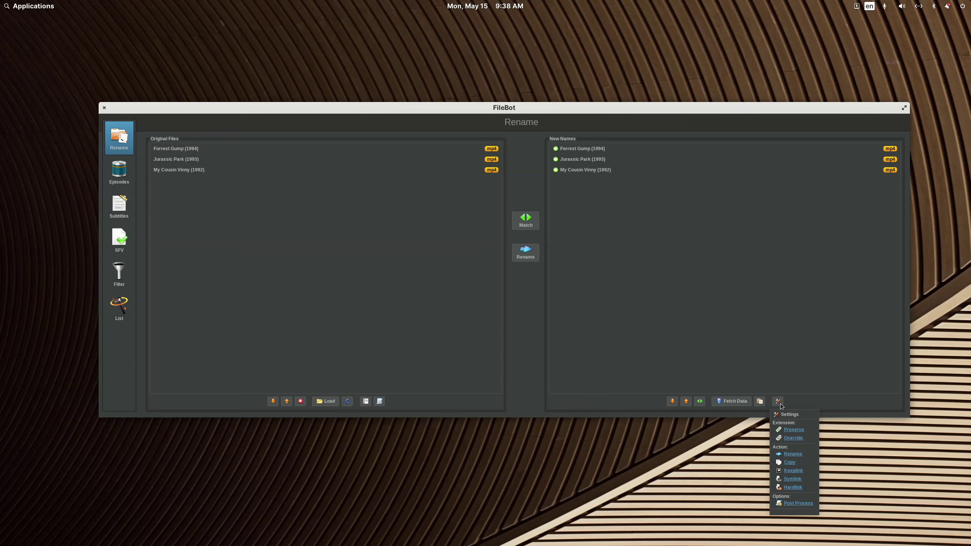
left_click(792, 504)
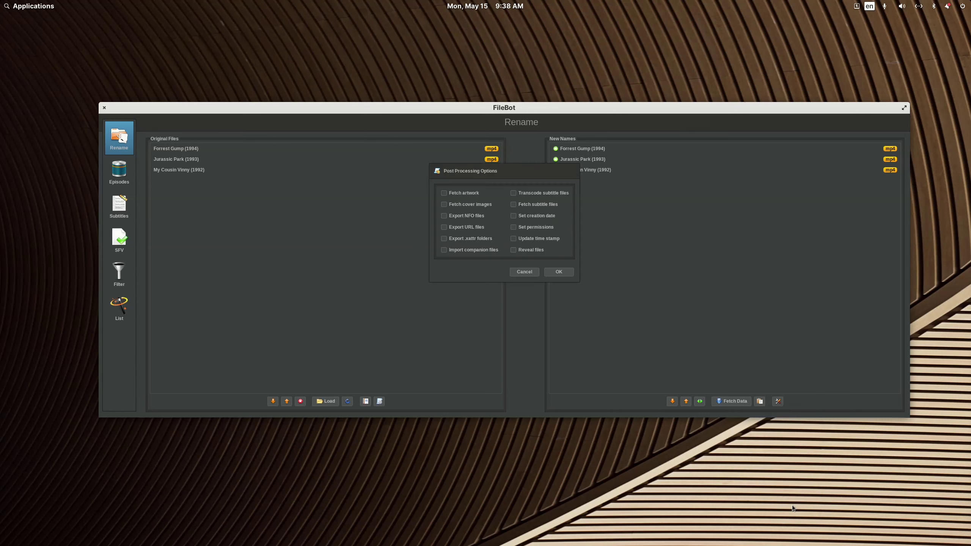
left_click(559, 271)
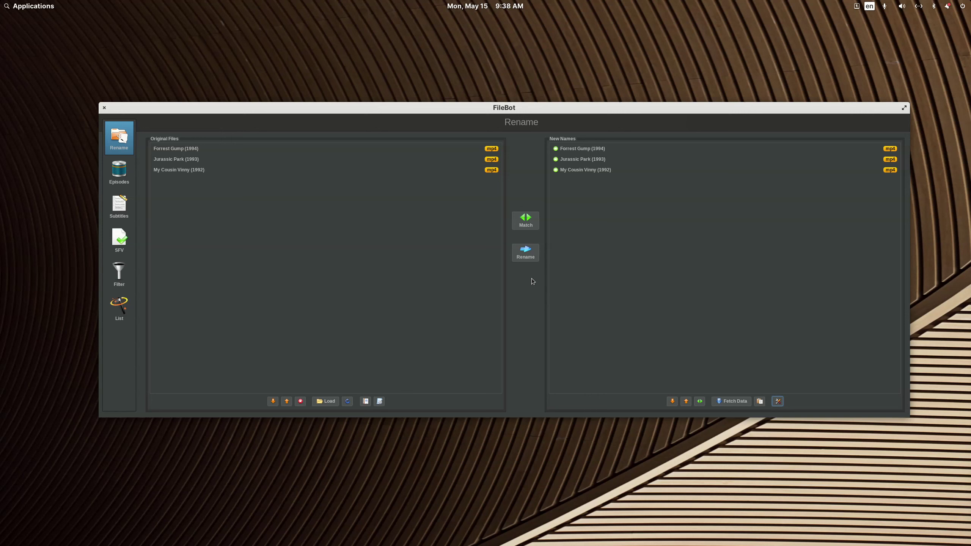
left_click(527, 255)
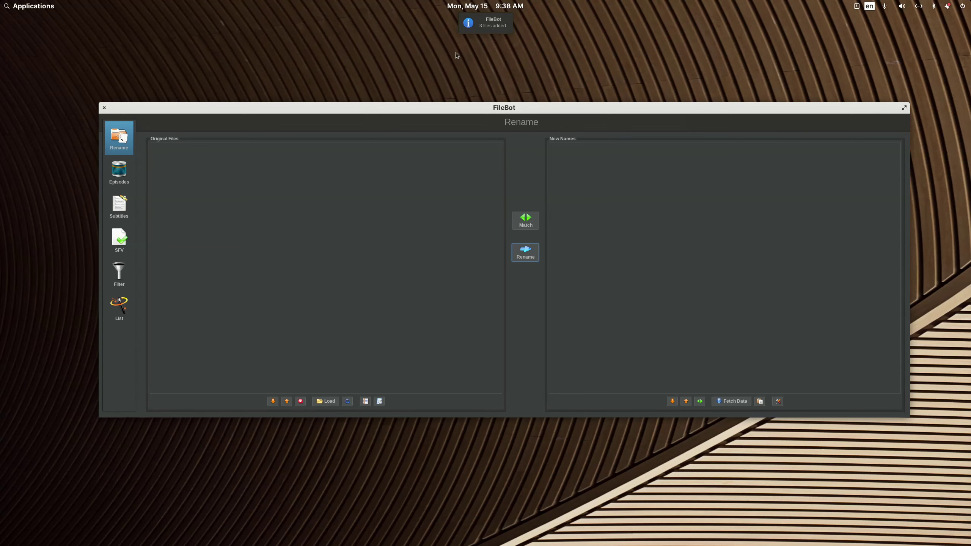
left_click(103, 108)
Step: Examine the Forrest Gump (1994) and Jurassic Park (1993) folders for newly fetched subtitle files
left_click(392, 299)
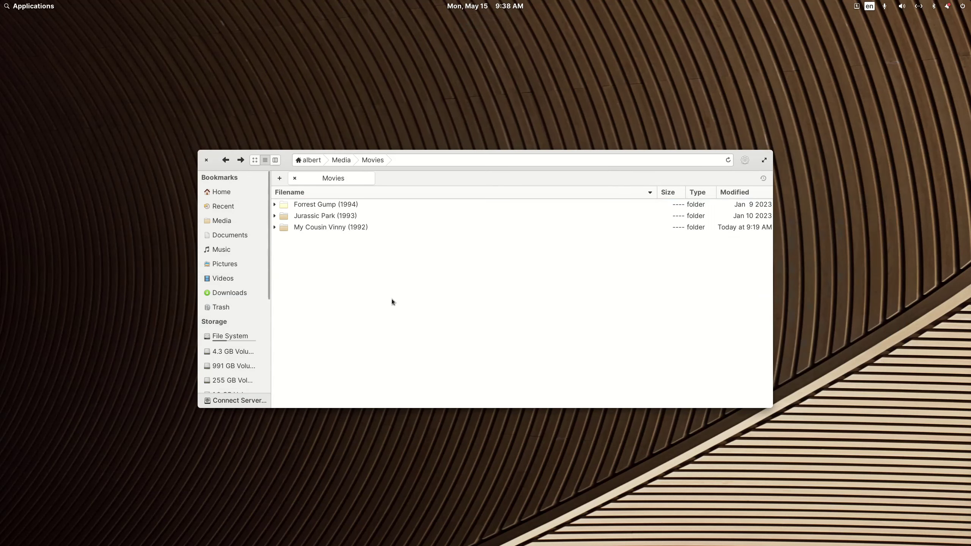
left_click(341, 205)
double_click(341, 205)
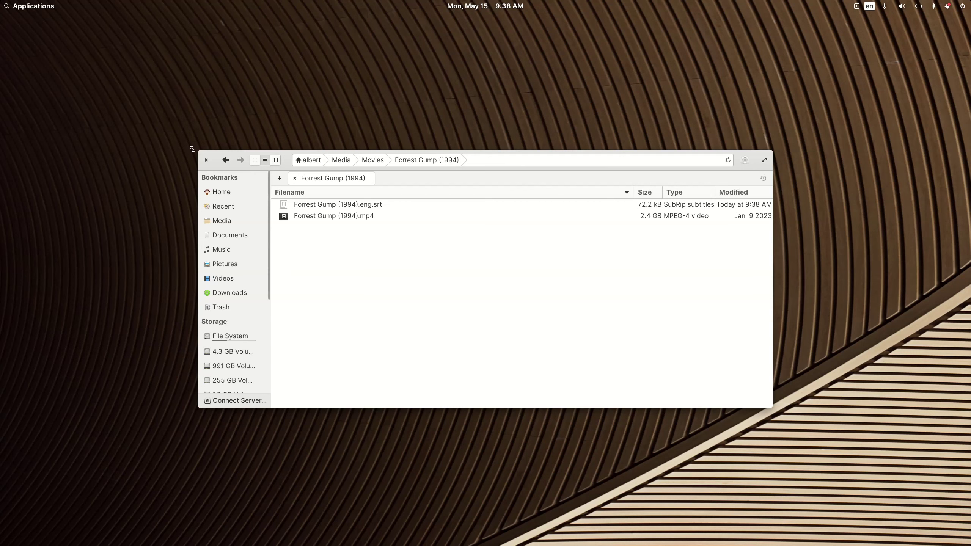
left_click(226, 160)
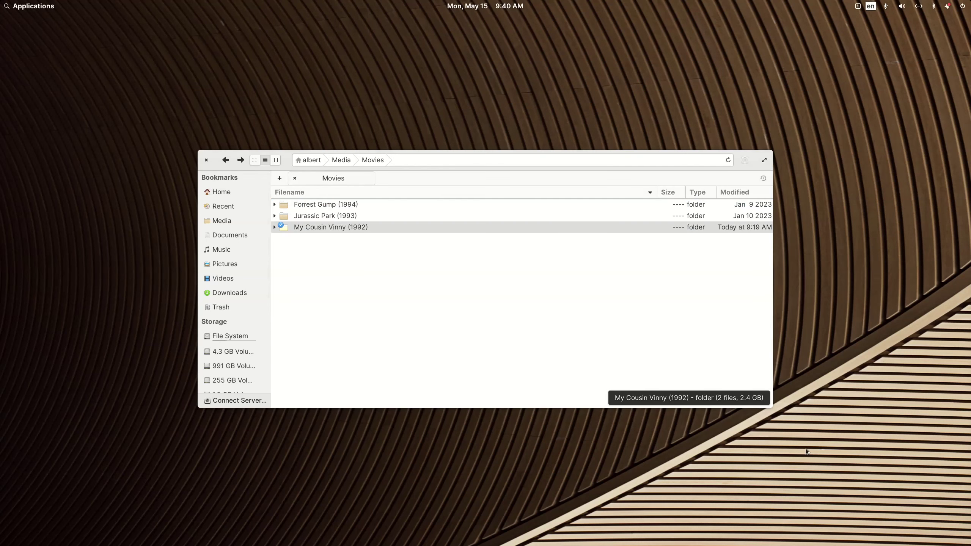
double_click(314, 216)
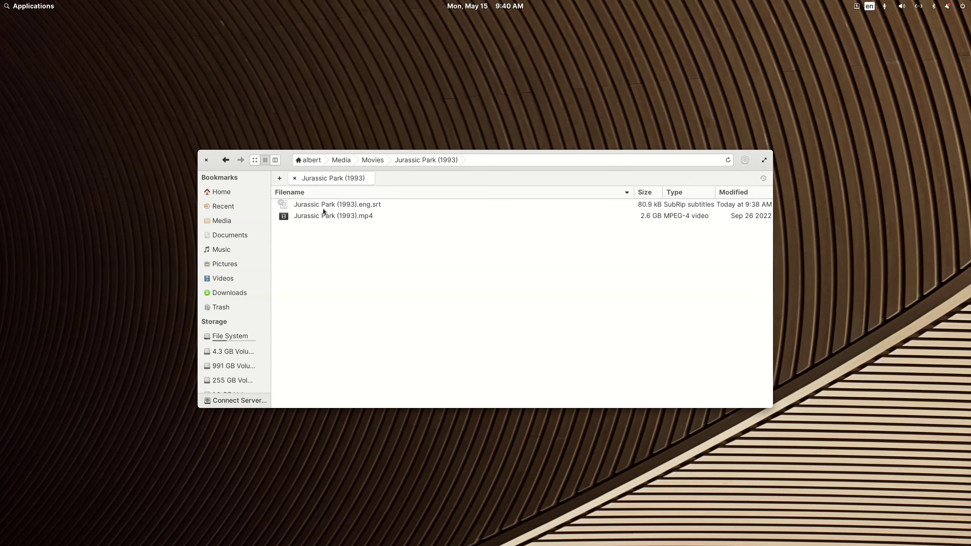
Step: Move the .eng.srt subtitle files in the Jurassic Park (1993) and Forrest Gump (1994) folders to the trash
right_click(325, 205)
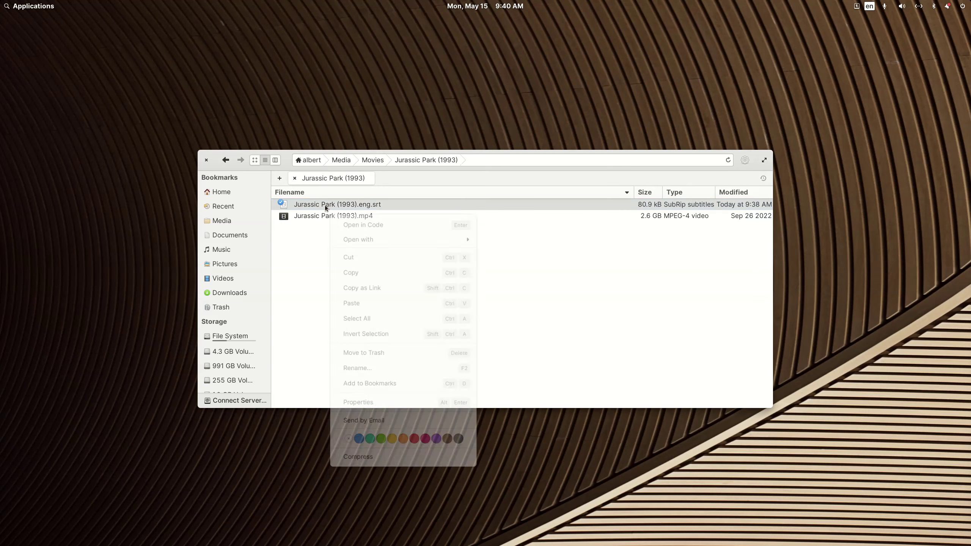
left_click(367, 354)
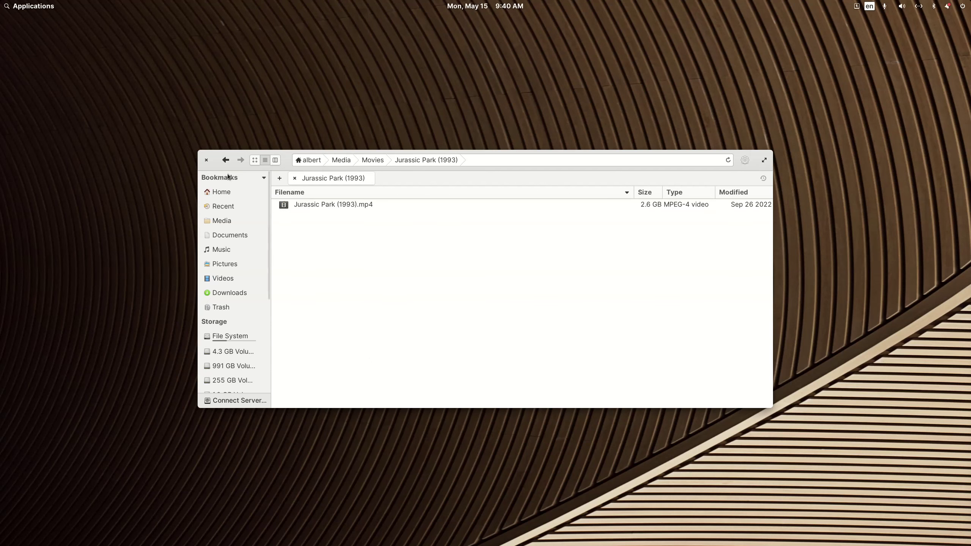
left_click(224, 160)
double_click(308, 207)
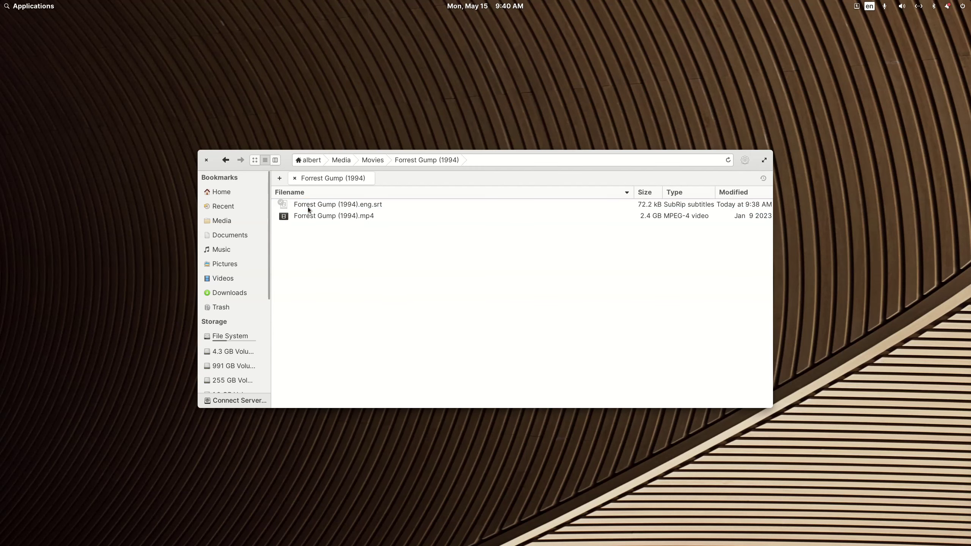
left_click(308, 206)
right_click(308, 206)
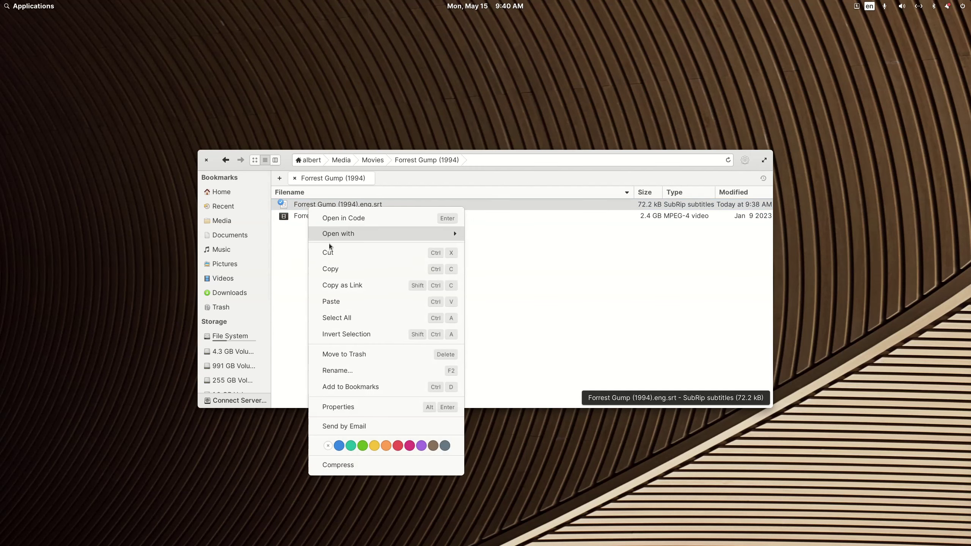
left_click(340, 353)
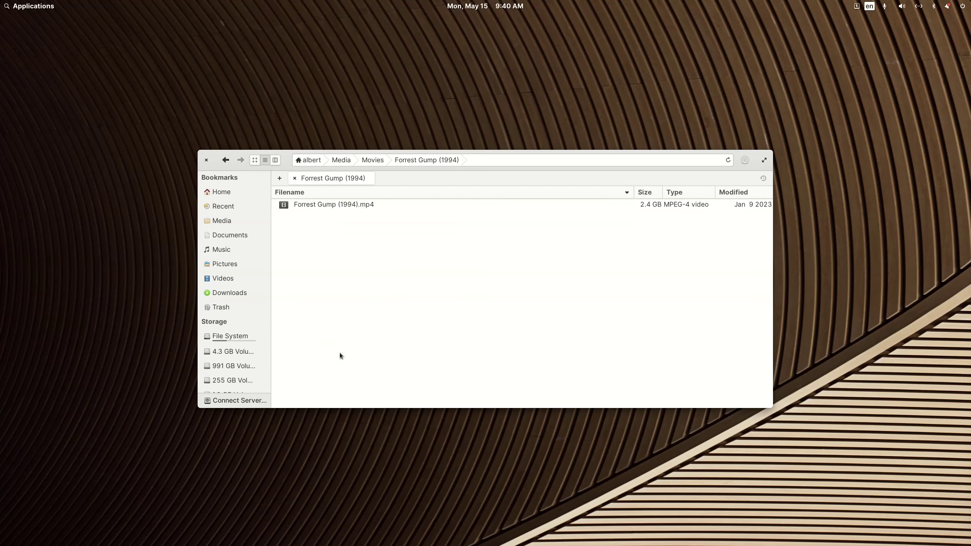
Step: Open the Forrest Gump (1994) and Jurassic Park (1993) folders together in FileBot
left_click(225, 160)
left_click(328, 217, "ctrl")
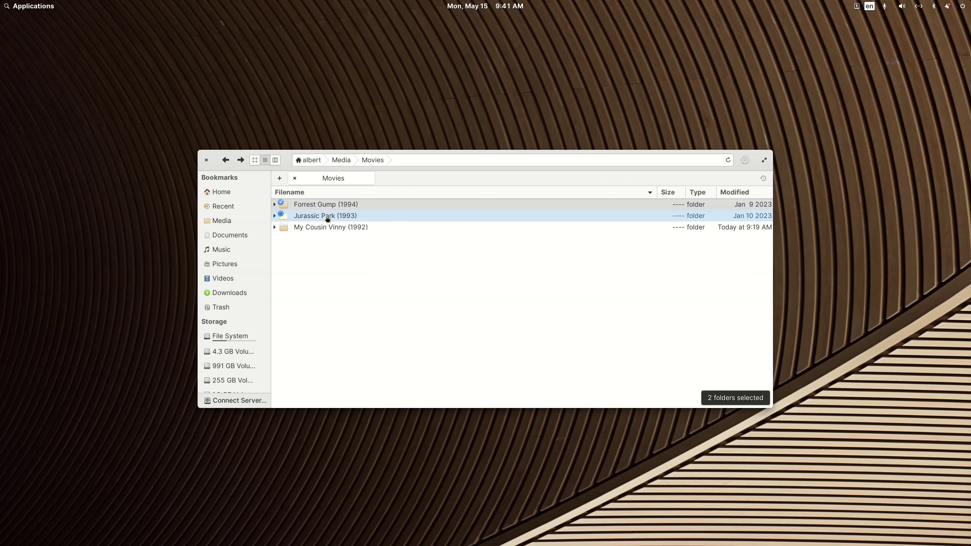
right_click(328, 219)
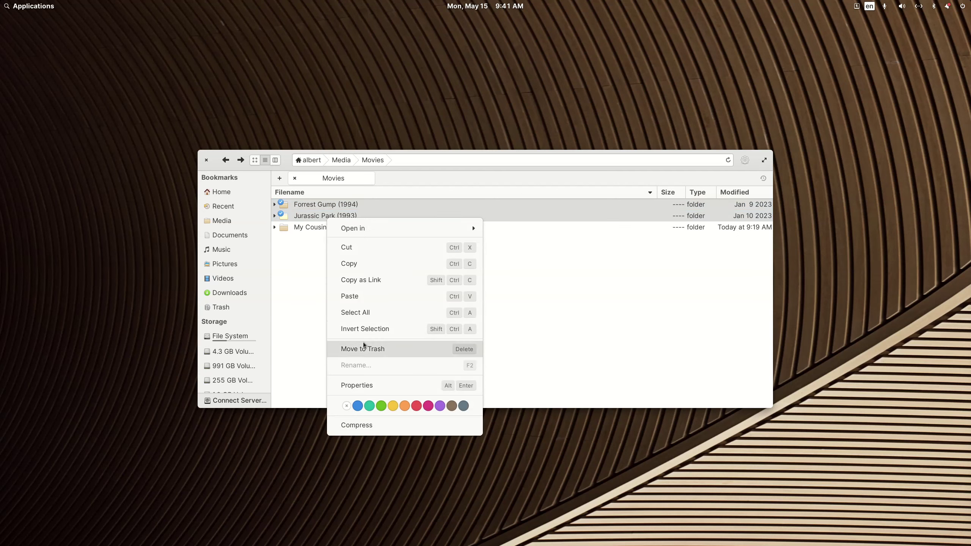
mouse_move(356, 231)
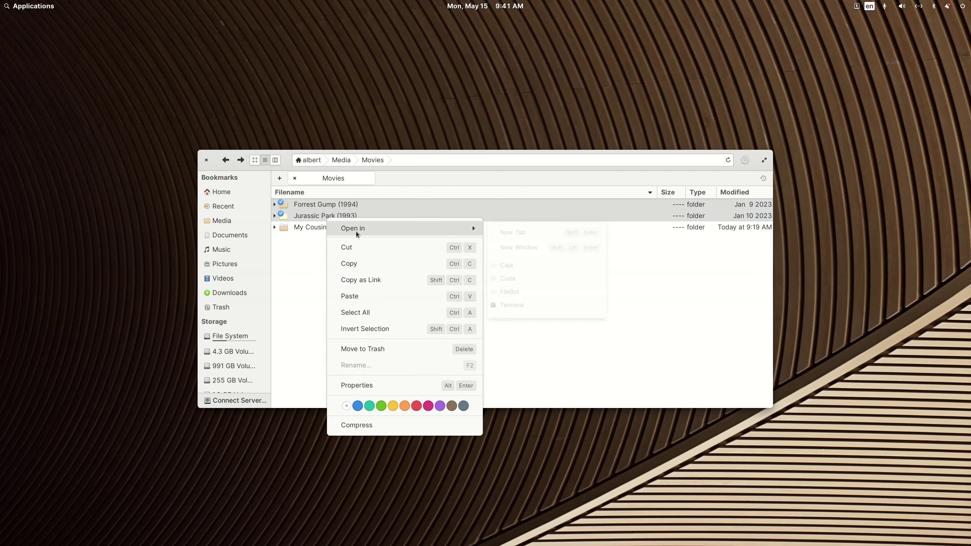
left_click(531, 294)
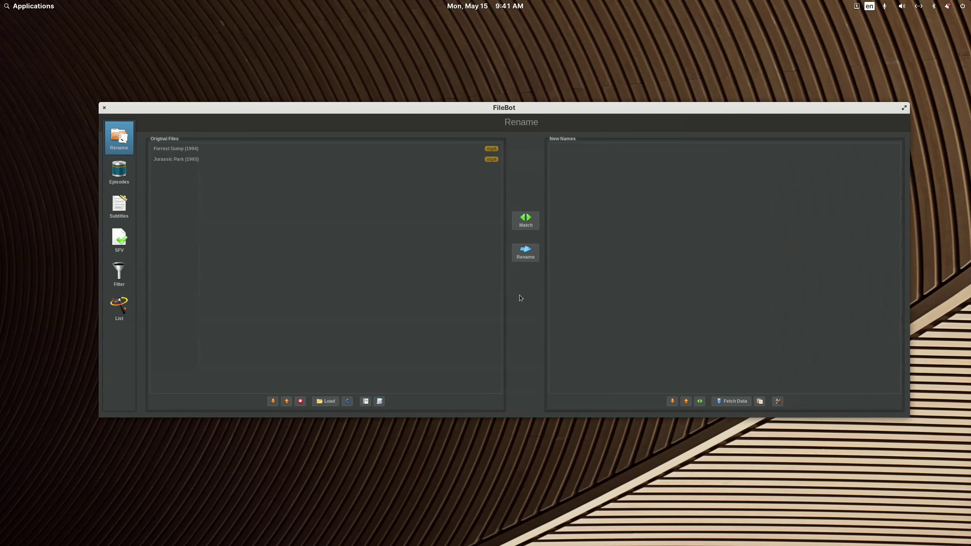
Step: Examine the format expression of the preset Movie Rename in Current Location without Folder Creation, from the closing {subt} back to its start, and close the editor
left_click(380, 402)
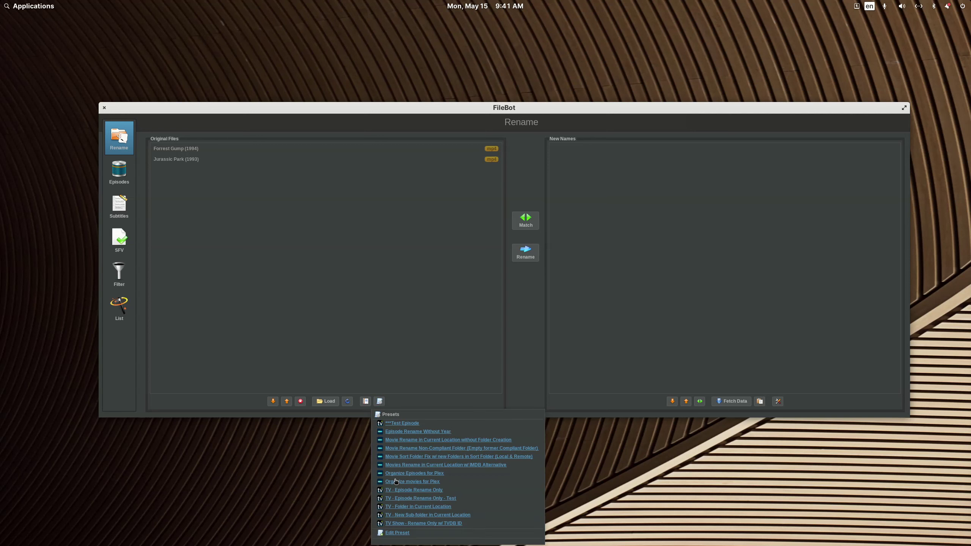
left_click(420, 361)
left_click(380, 401)
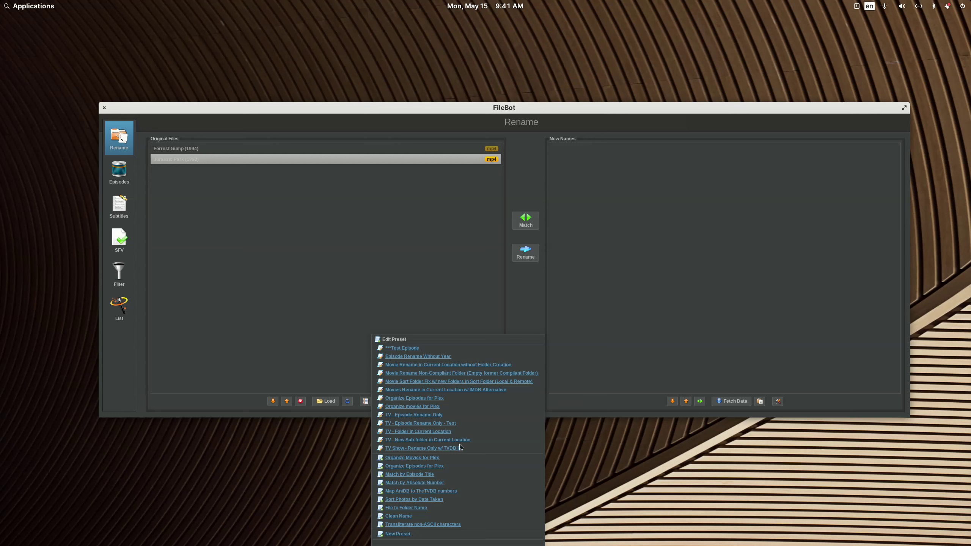
left_click(434, 365)
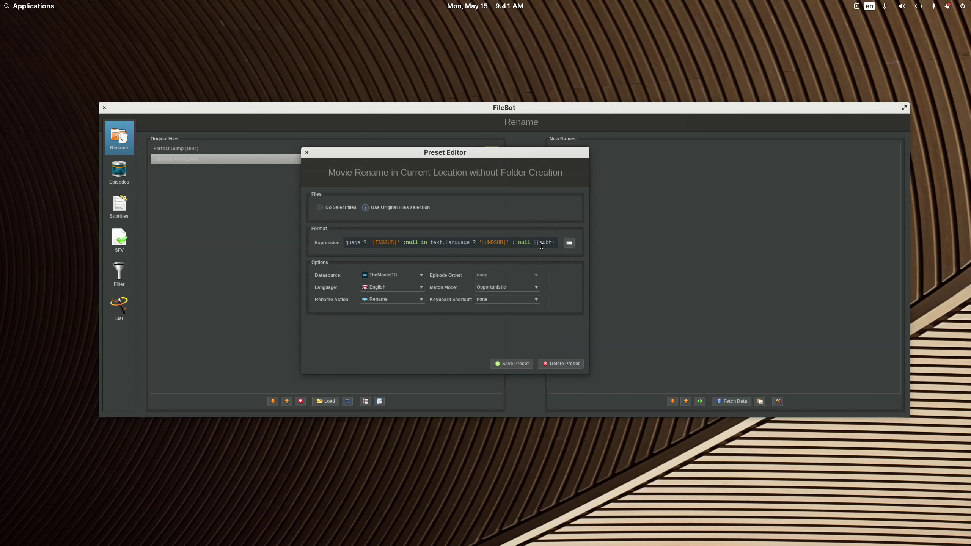
left_click_drag(555, 244, 539, 244)
key("ctrl+c")
key("Home")
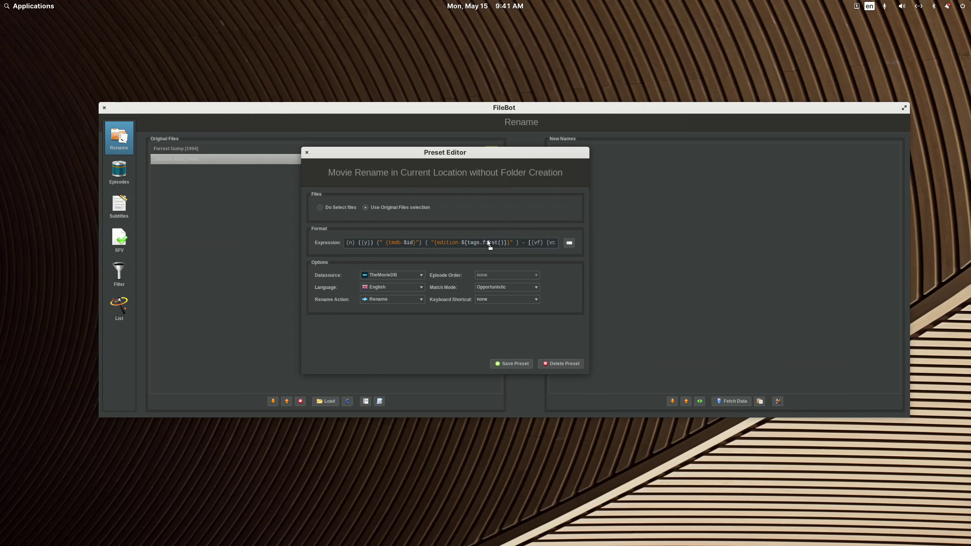
left_click(422, 242)
key("ctrl+v")
left_click(307, 152)
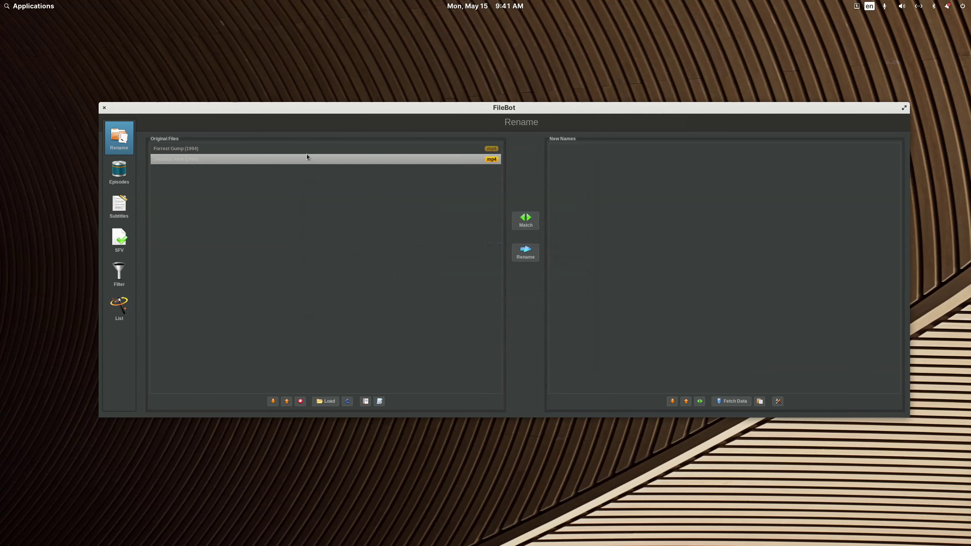
Step: Reopen the preset Movie Rename in Current Location without Folder Creation and highlight the [{vf} {vc} {af} {ac}] part of its format expression
left_click(380, 402)
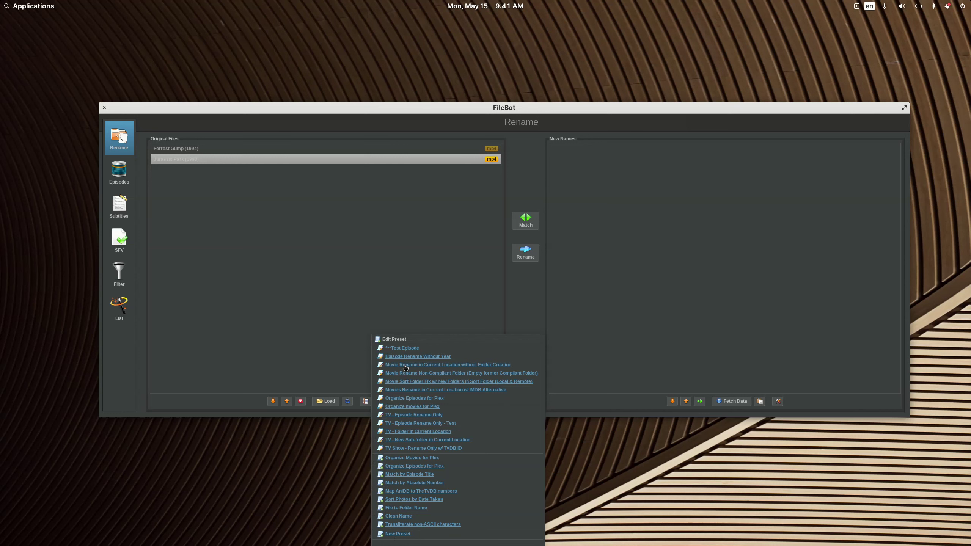
left_click(405, 366)
left_click(539, 244)
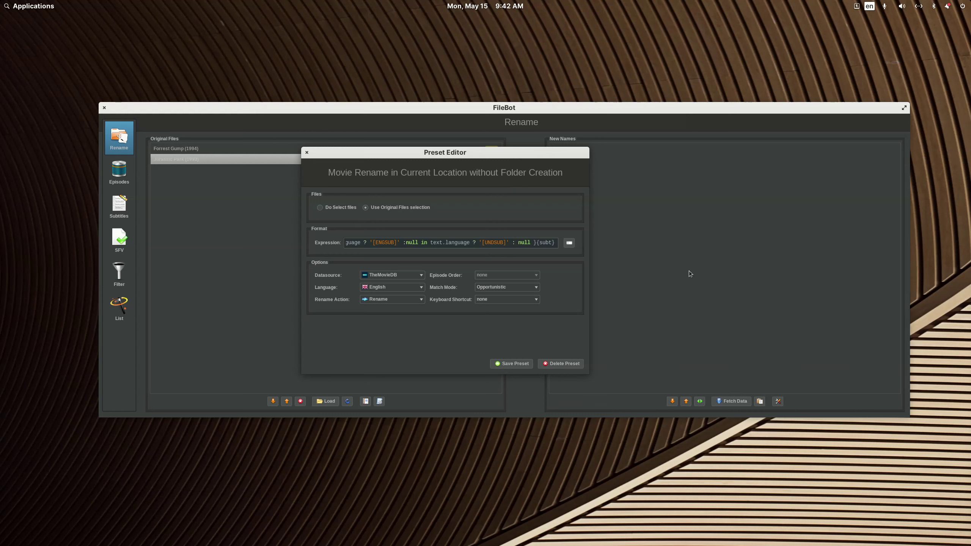
key("Left")
key("Left")
key("Left")
key("Left")
key("Left")
key("Left")
key("Left")
key("Left")
key("Left")
key("Left")
key("Left")
key("Left")
key("Left")
key("Left")
key("Left")
key("Left")
key("Left")
key("Left")
key("Left")
key("Left")
key("Left")
key("Left")
key("Left")
key("Left")
key("Left")
key("Left")
key("Left")
key("Left")
key("Left")
key("Left")
key("Left")
key("Left")
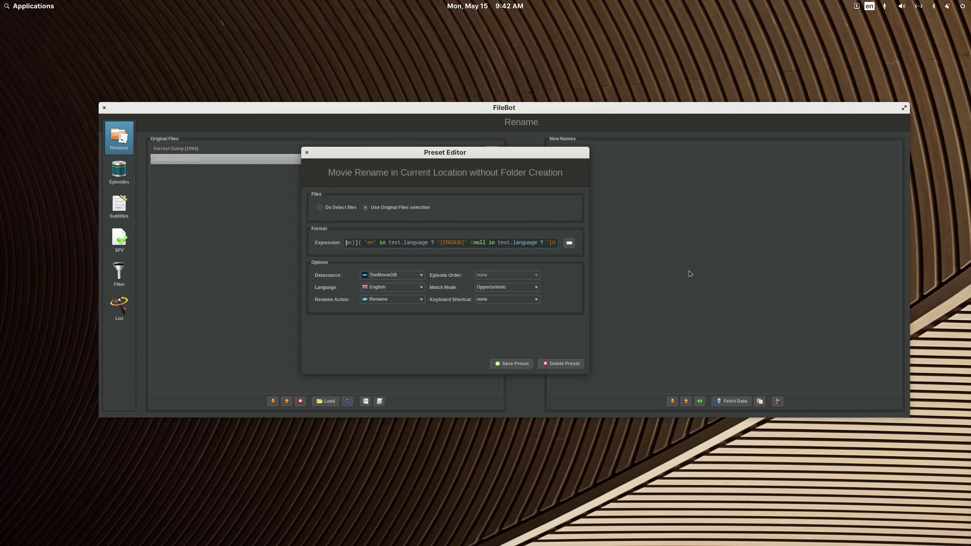
key("Left")
key("Left")
key("Left")
key("Left")
key("Left")
key("Left")
key("Left")
key("Left")
key("Left")
key("Left")
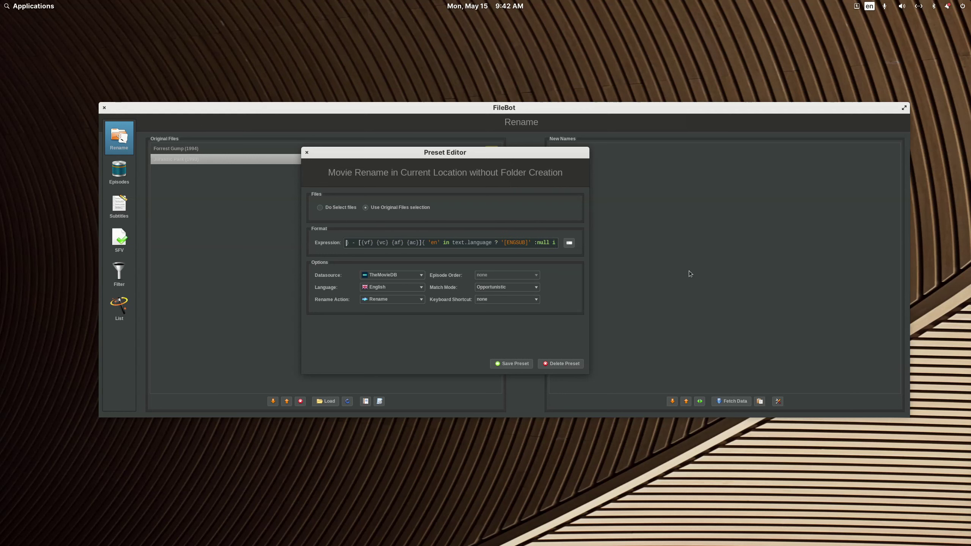
key("shift+Right")
key("shift+Right")
key("shift+Right")
key("shift+Right")
key("shift+Right")
key("shift+Right")
key("shift+Right")
key("shift+Right")
key("shift+Right")
key("shift+Right")
key("shift+Right")
key("shift+Right")
key("shift+Right")
key("shift+Right")
key("shift+Right")
key("shift+Right")
key("shift+Right")
key("shift+Right")
key("shift+Right")
key("shift+Right")
Step: Highlight the { "{edition-${tags.first()}}" } block in the format expression to review it, and clear the selection
key("Left")
key("Left")
key("Left")
key("Left")
key("Left")
key("Left")
key("Left")
key("Left")
key("Left")
key("Left")
key("Left")
key("Left")
key("Left")
key("Left")
key("Left")
key("Left")
key("Left")
key("Left")
key("Left")
key("Left")
key("Left")
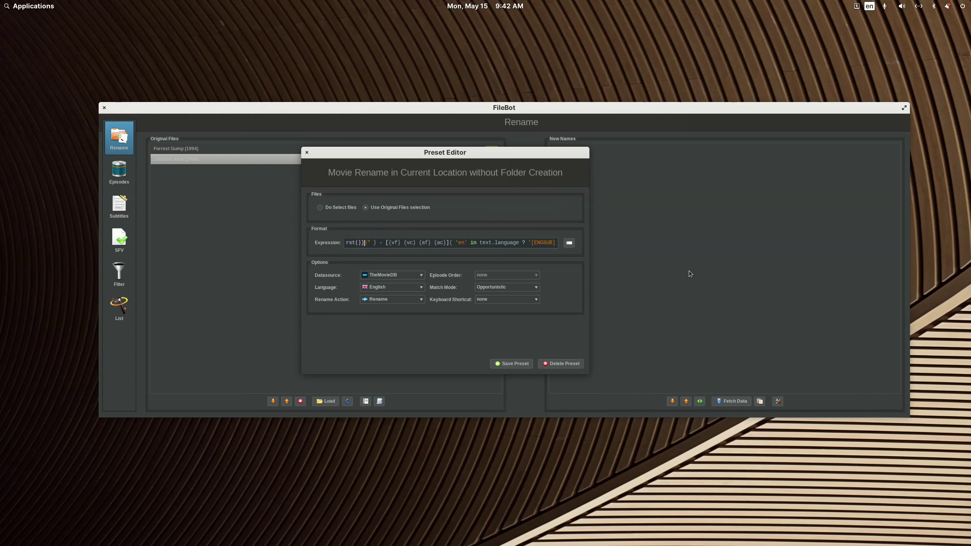
key("shift+Left")
key("shift+Left")
key("shift+Left")
key("shift+Left")
key("shift+Left")
key("shift+Left")
key("shift+Left")
key("shift+Left")
key("shift+Left")
key("shift+Left")
key("shift+Left")
key("shift+Left")
key("shift+Left")
key("shift+Left")
key("shift+Left")
key("shift+Left")
key("shift+Left")
key("shift+Left")
key("shift+Left")
key("shift+Left")
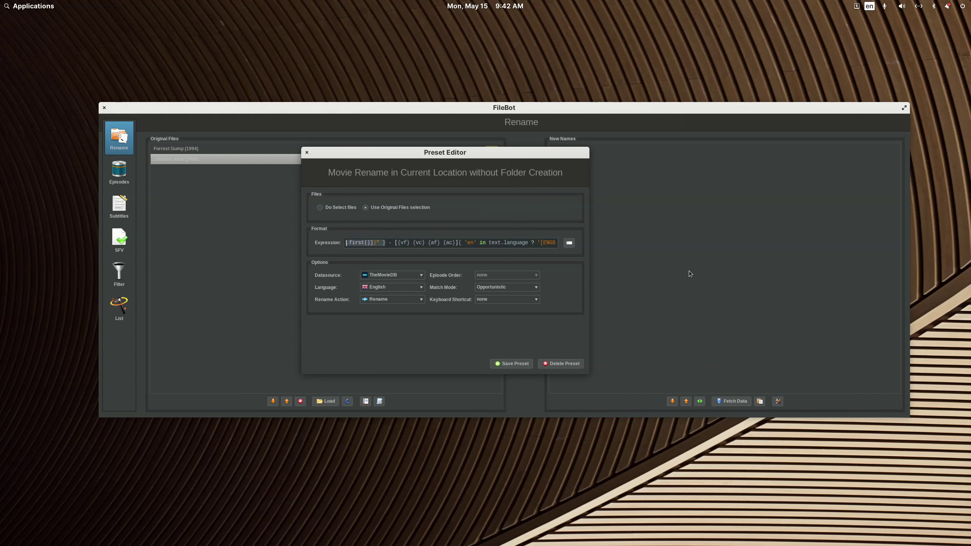
key("shift+Left")
key("shift+Left")
key("shift+Left")
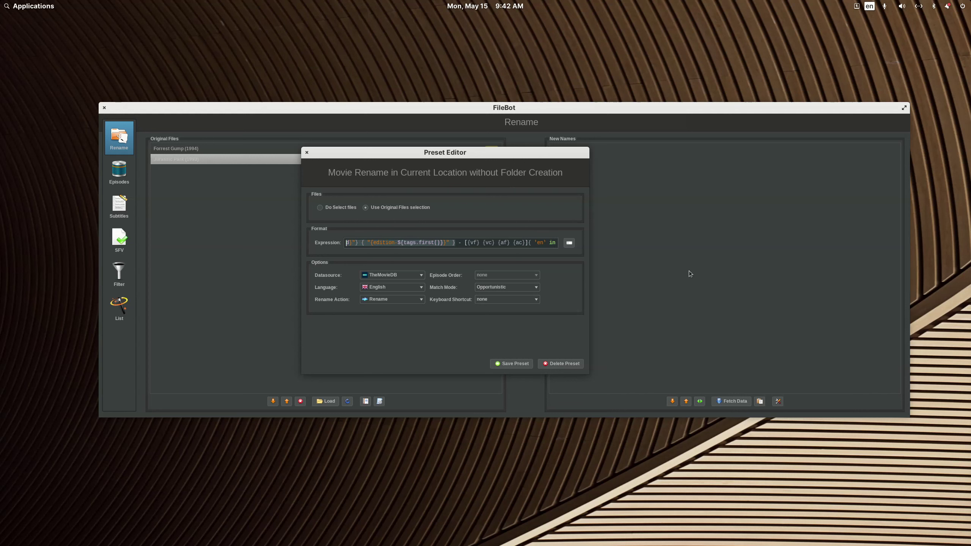
key("shift+Right")
key("shift+Right")
key("shift+Right")
key("shift+Right")
key("shift+Right")
key("shift+Right")
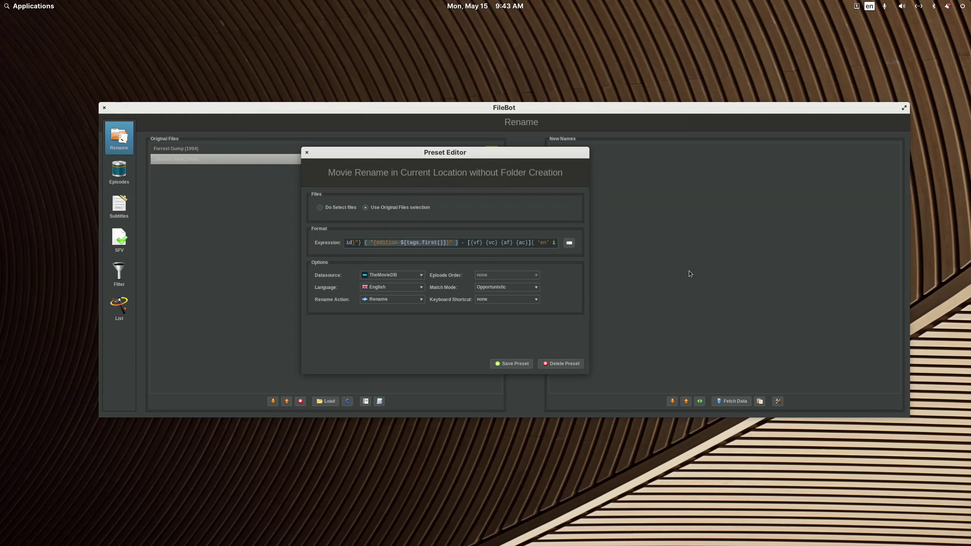
key("Right")
key("Left")
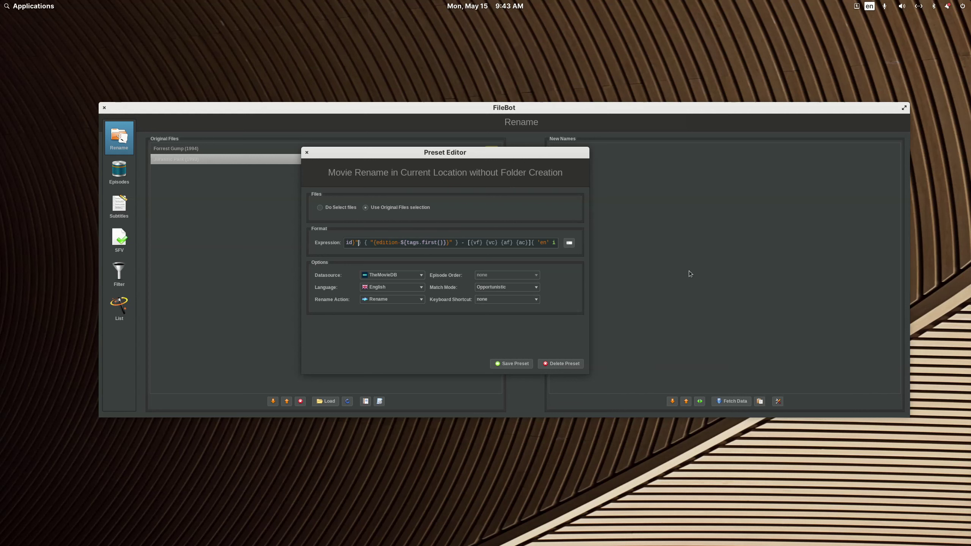
Step: Highlight the {" {tmdb-$id}"} block in the format expression to review it, return to the start of the expression, and close the preset editor
key("shift+Left")
key("shift+Left")
key("shift+Left")
key("shift+Left")
key("shift+Left")
key("shift+Left")
key("shift+Left")
key("shift+Left")
key("shift+Left")
key("shift+Left")
key("shift+Left")
key("shift+Left")
key("shift+Left")
key("shift+Left")
key("shift+Left")
key("shift+Left")
key("shift+Left")
key("shift+Left")
key("shift+Left")
key("shift+Left")
key("shift+Right")
key("shift+Right")
key("shift+Right")
key("shift+Right")
key("shift+Right")
key("shift+Right")
key("shift+Right")
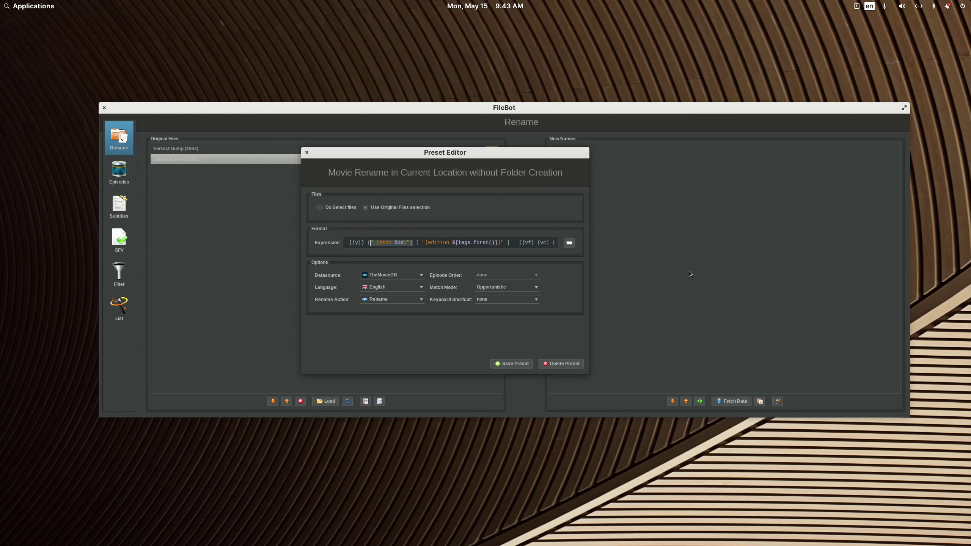
key("Left")
key("Home")
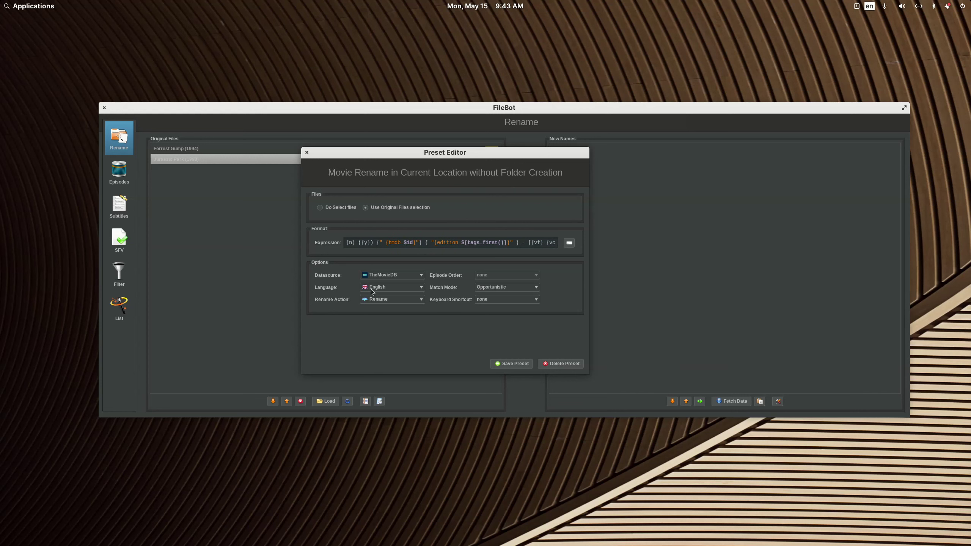
left_click(307, 154)
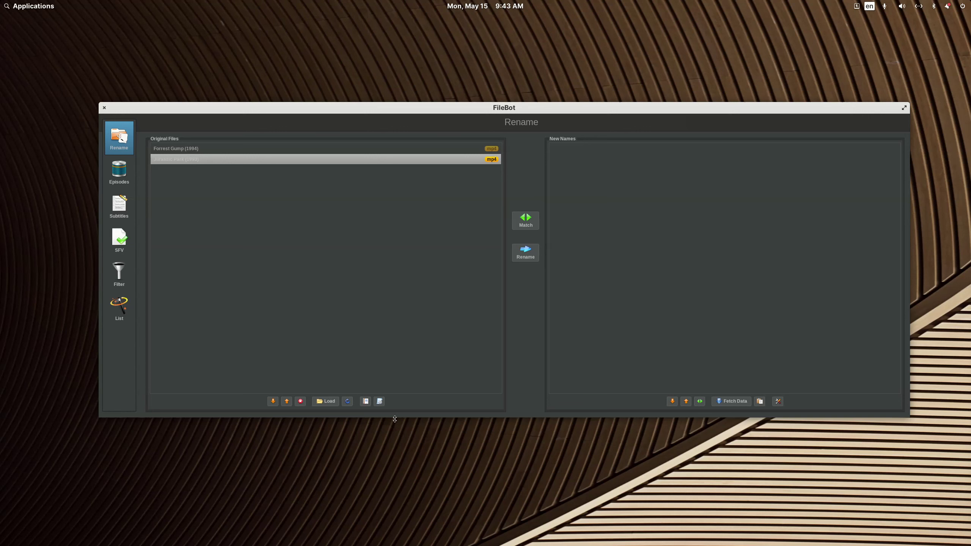
Step: Preview the new names with the preset Organize Movies for Plex, and again with Movie Rename in Current Location without Folder Creation
left_click(380, 402)
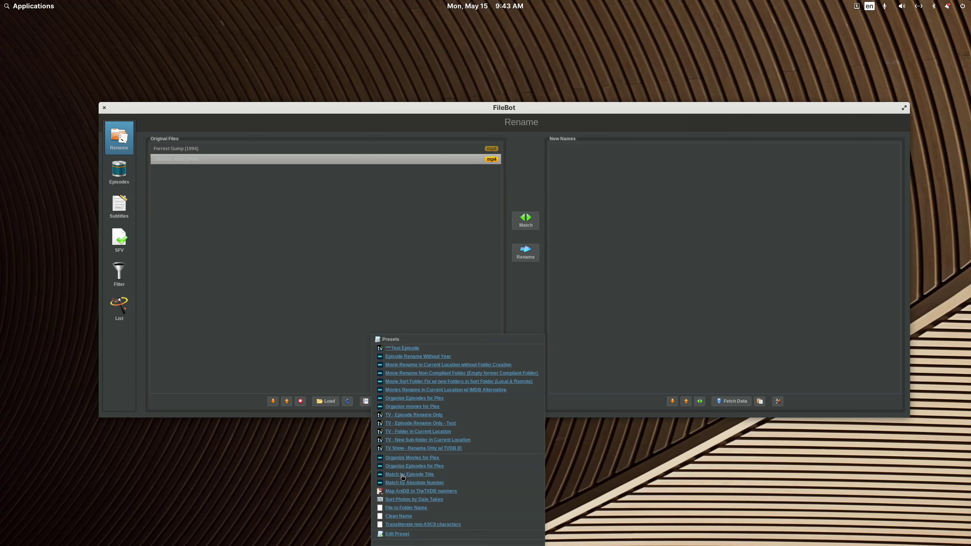
left_click(412, 458)
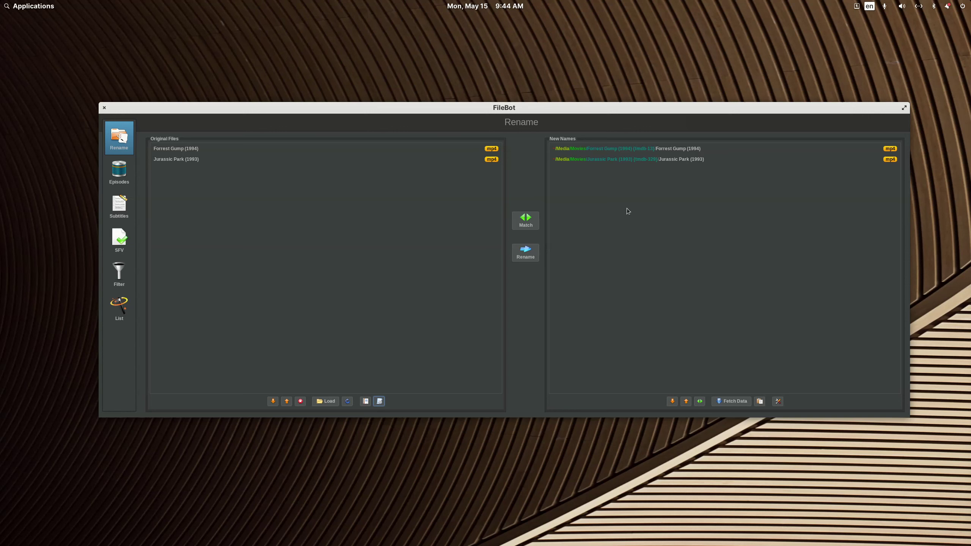
left_click(381, 402)
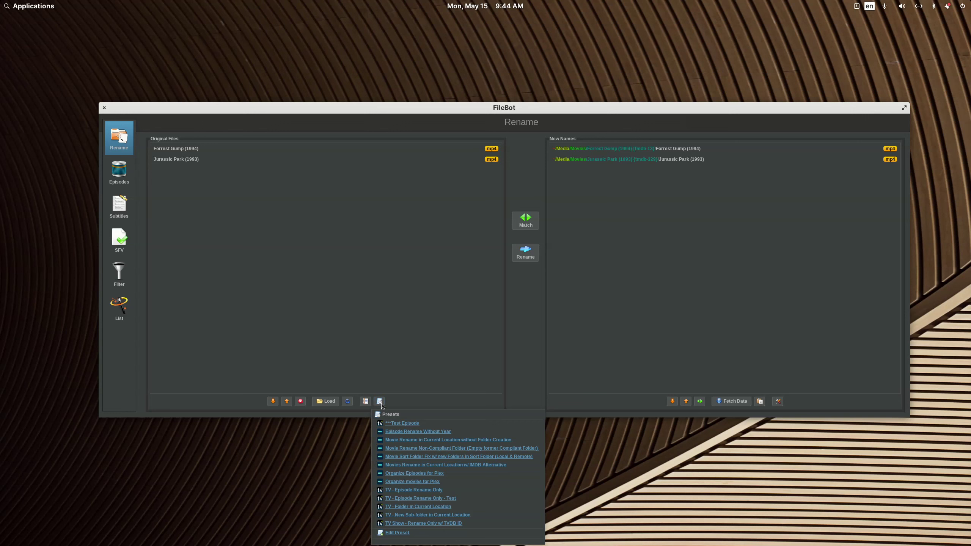
left_click(399, 441)
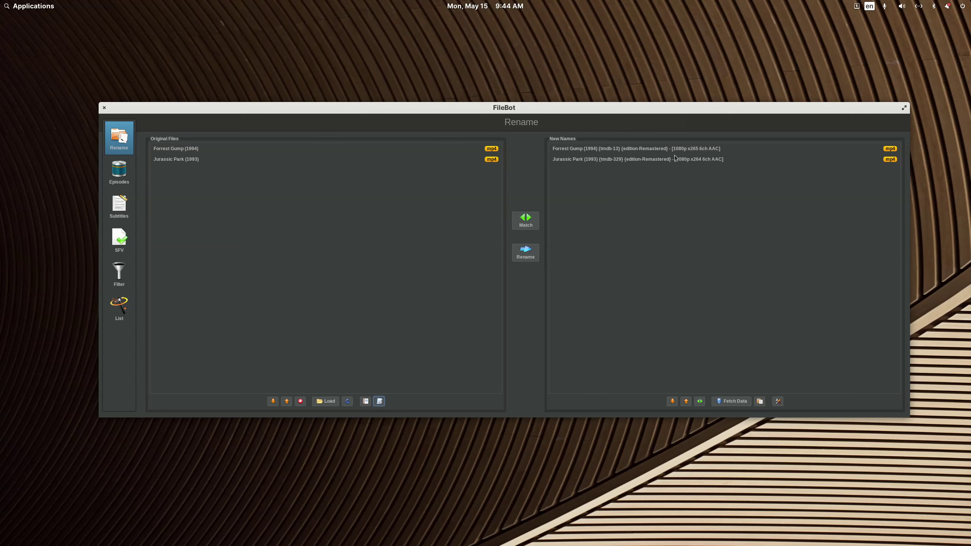
Step: Apply the preset Movie Rename Non-Compliant Folder (Empty former Compliant Folder) and compare the original movie names with the proposed paths
left_click(381, 403)
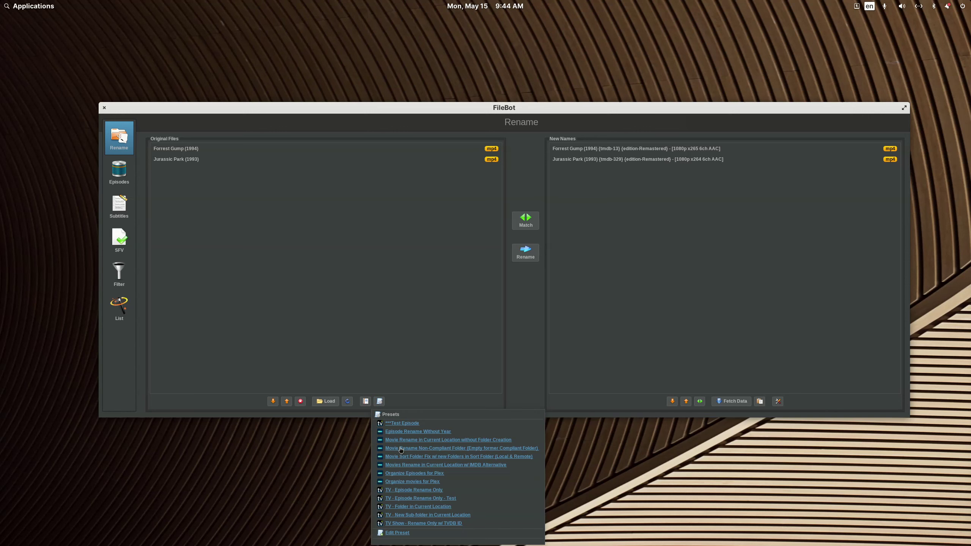
left_click(400, 449)
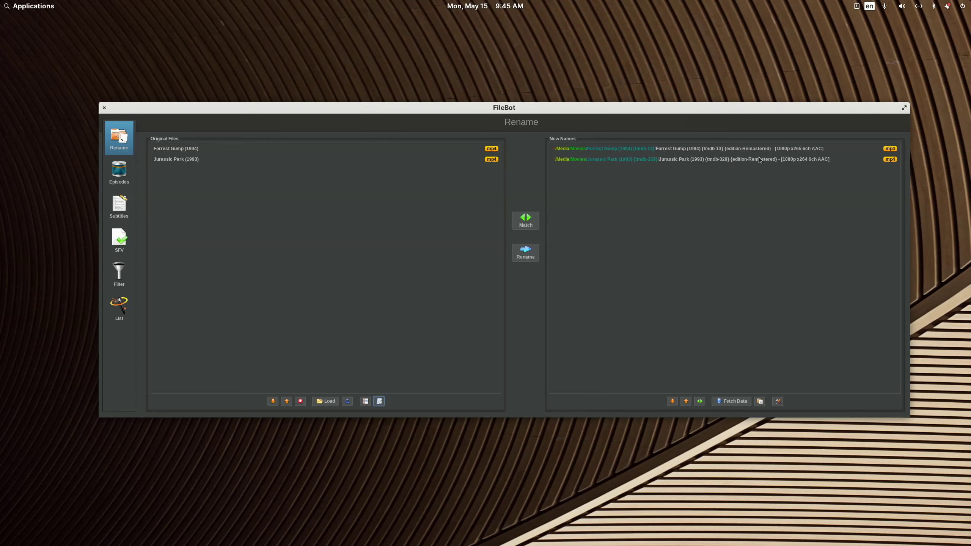
left_click(171, 161)
left_click(737, 150)
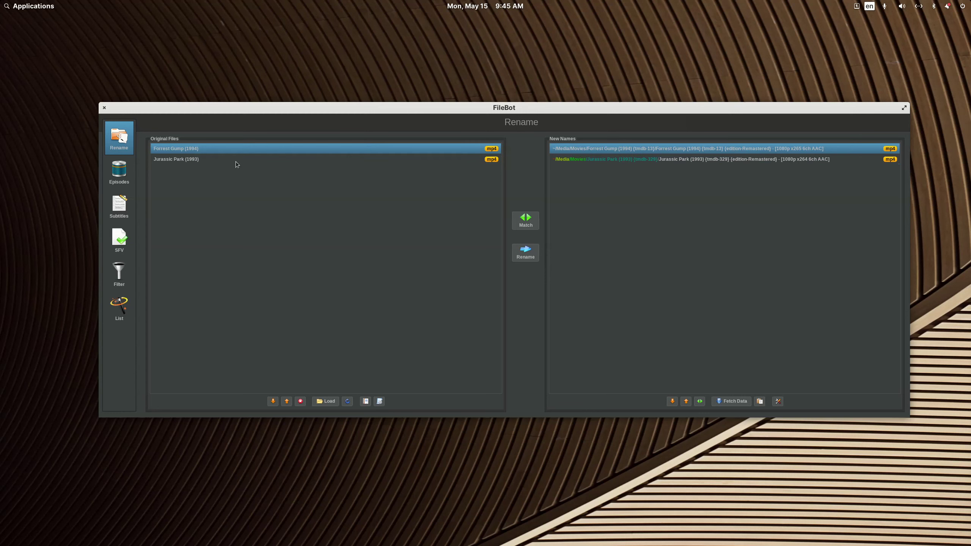
Step: Rename both movies with the preset Movie Rename in Current Location without Folder Creation, keeping Fetch subtitle files enabled for post-processing
left_click(381, 401)
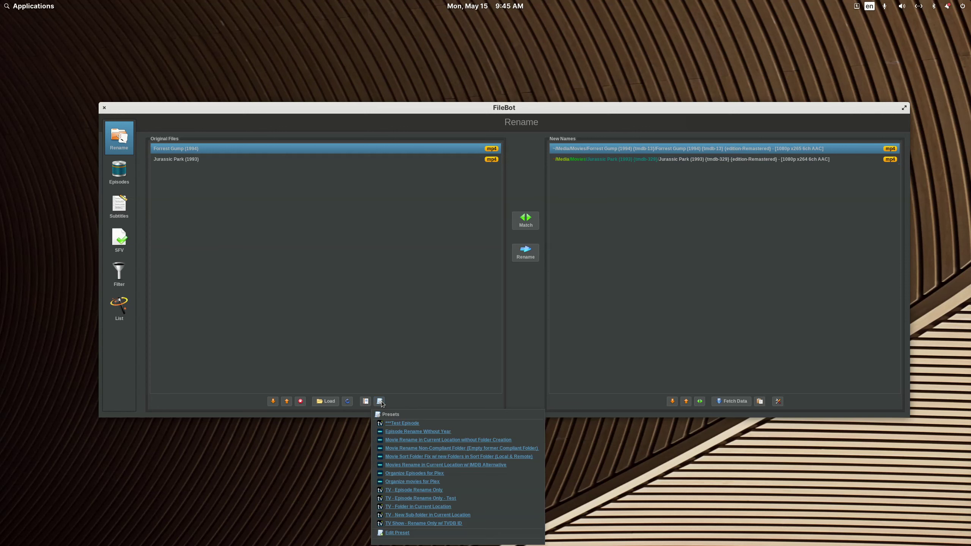
left_click(402, 441)
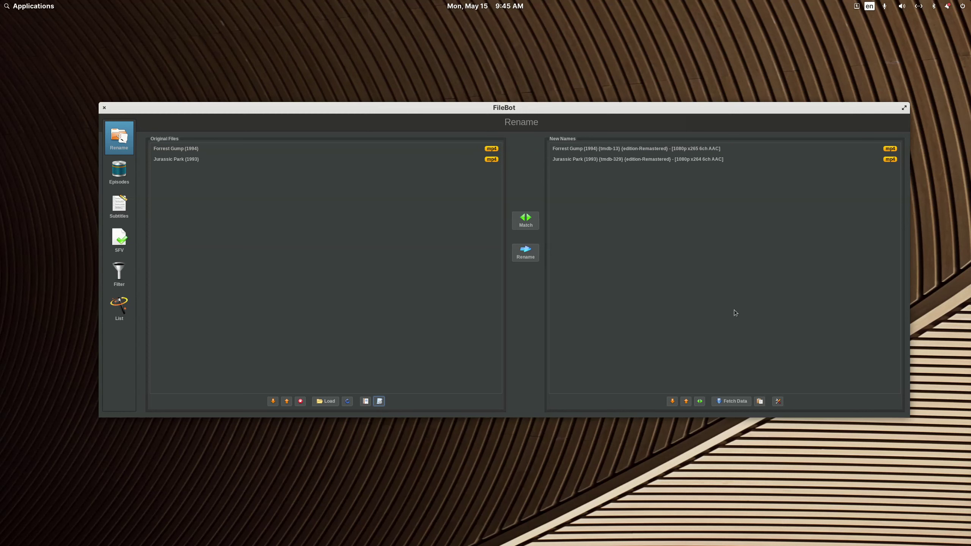
left_click(779, 402)
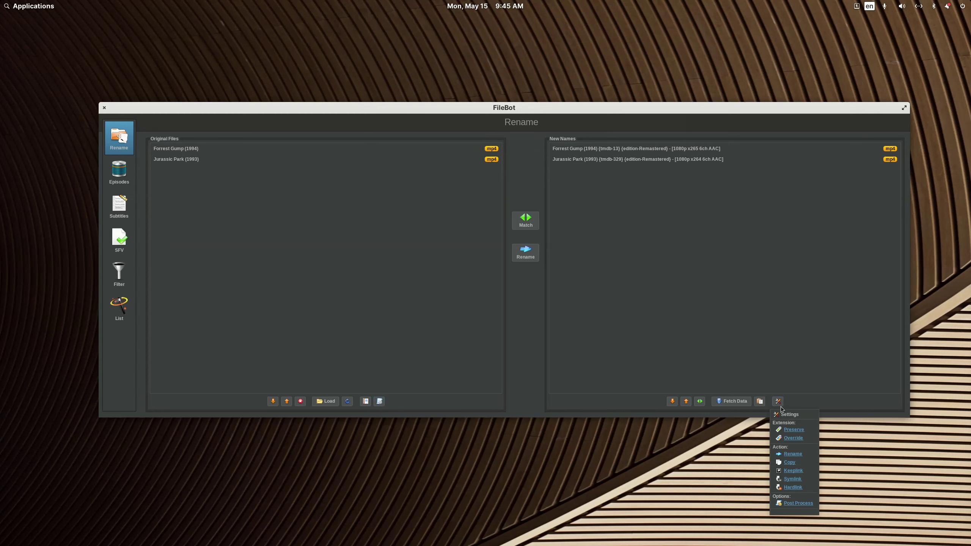
left_click(794, 508)
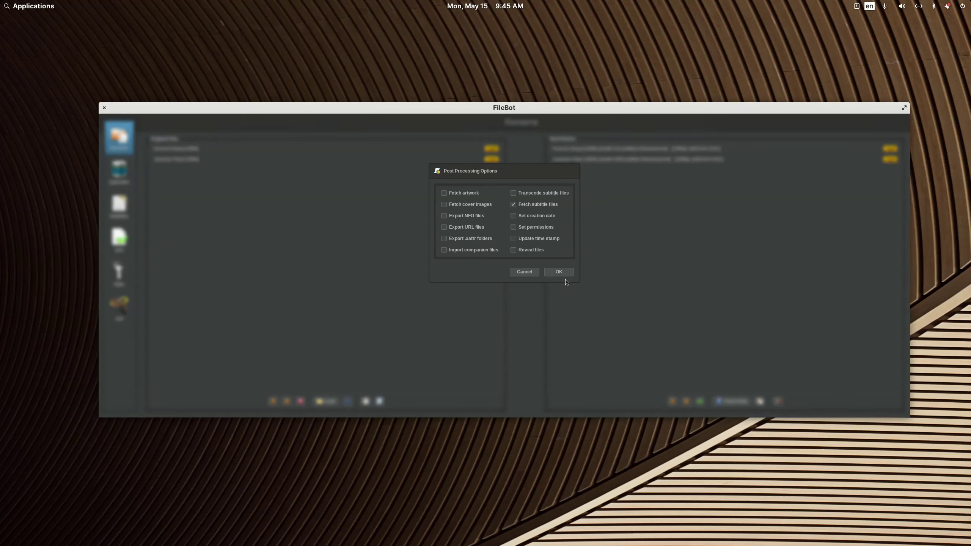
left_click(556, 273)
left_click(532, 255)
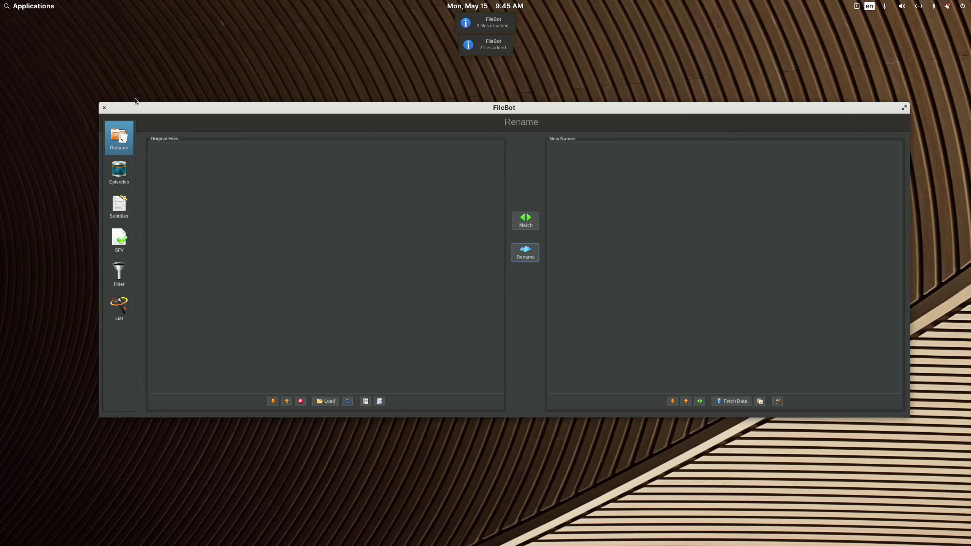
Step: Close FileBot and move the .eng.srt subtitle file in the Forrest Gump (1994) folder to the trash
left_click(104, 109)
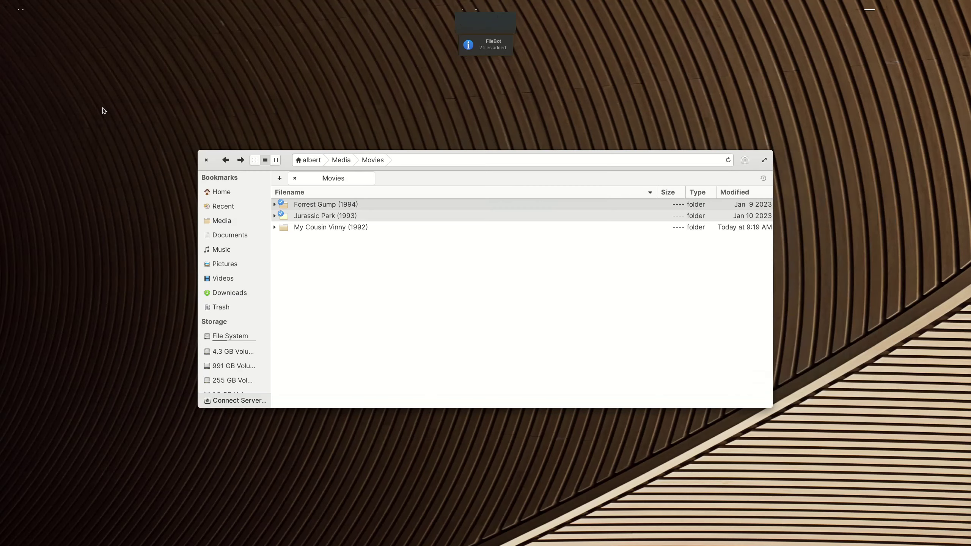
double_click(329, 205)
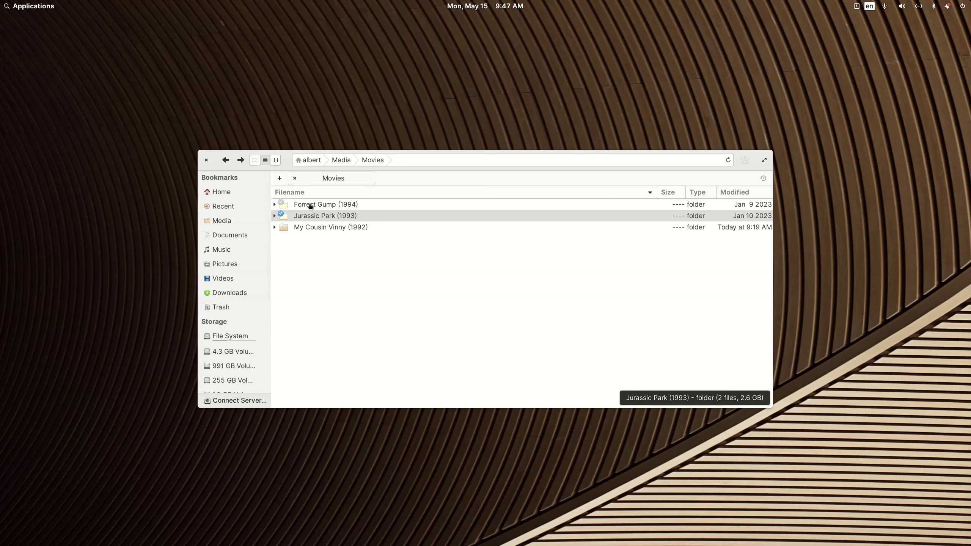
double_click(319, 205)
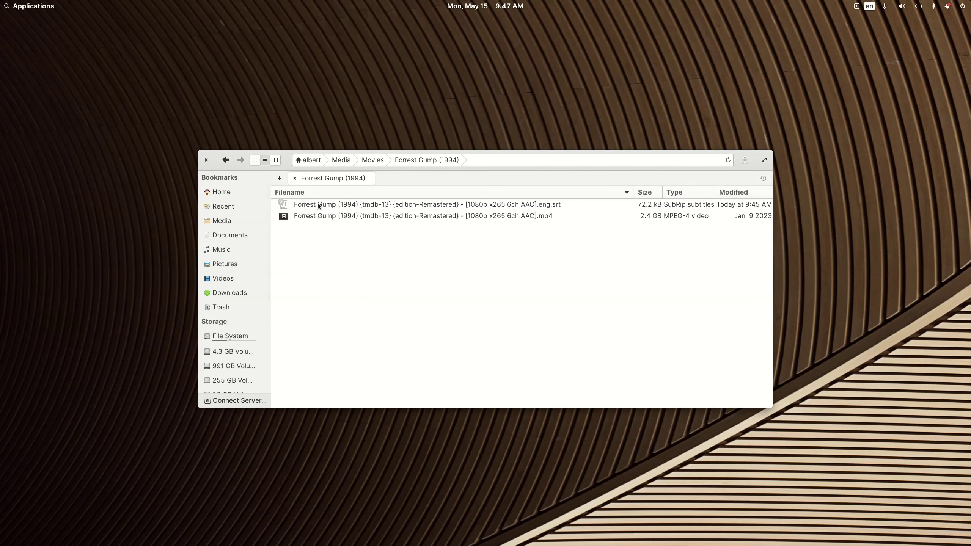
right_click(361, 203)
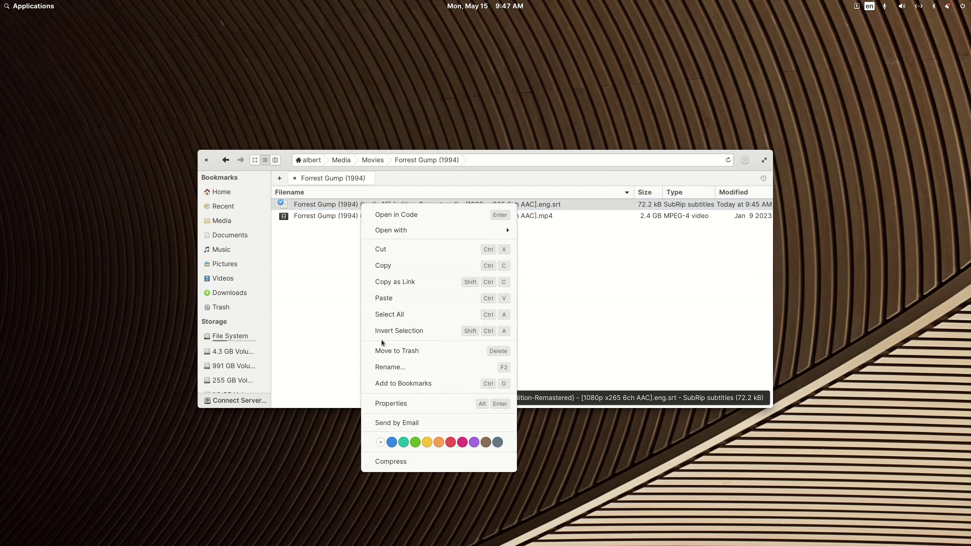
left_click(385, 351)
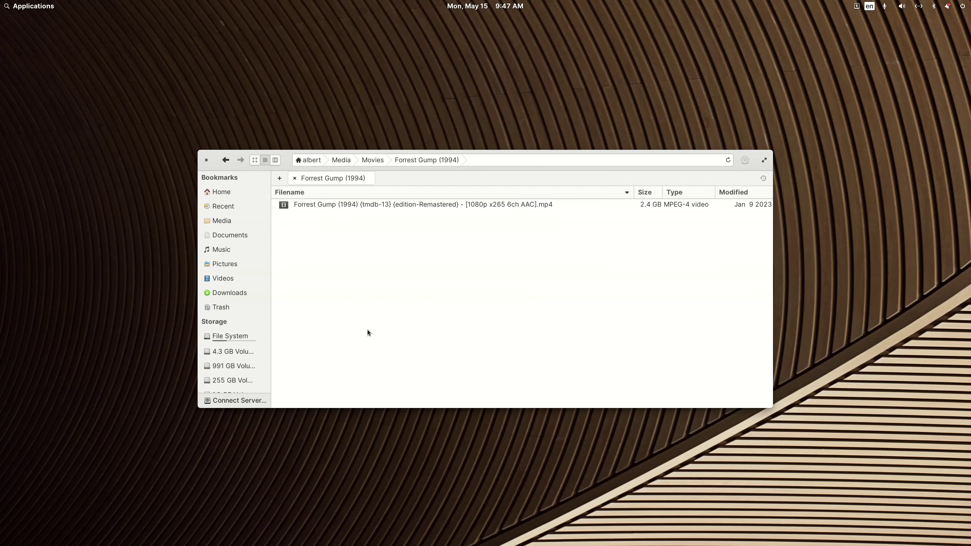
Step: Move the .eng.srt subtitle file in the Jurassic Park (1993) folder to the trash
left_click(225, 160)
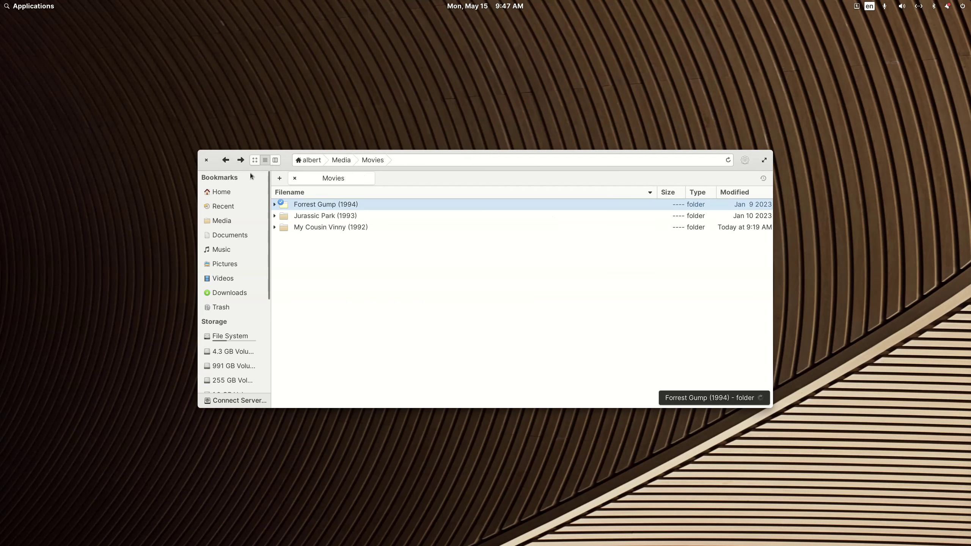
double_click(320, 217)
right_click(345, 207)
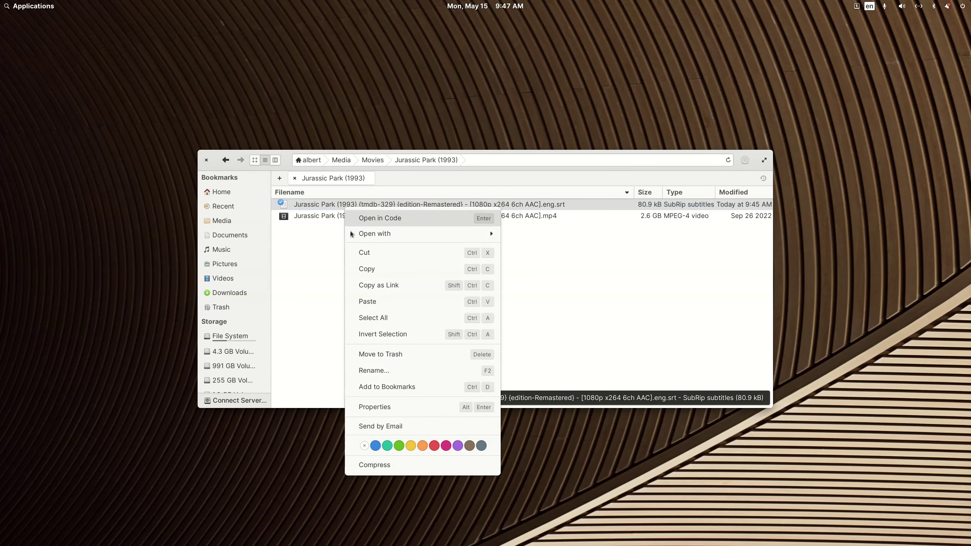
left_click(370, 355)
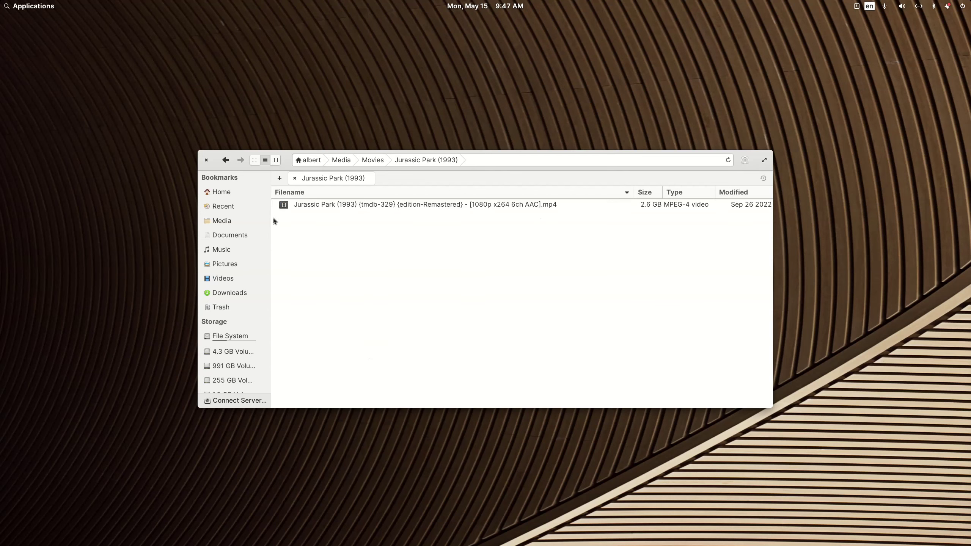
Step: Reopen the Forrest Gump (1994) folder and move the file manager window aside to make room for another window
left_click(223, 159)
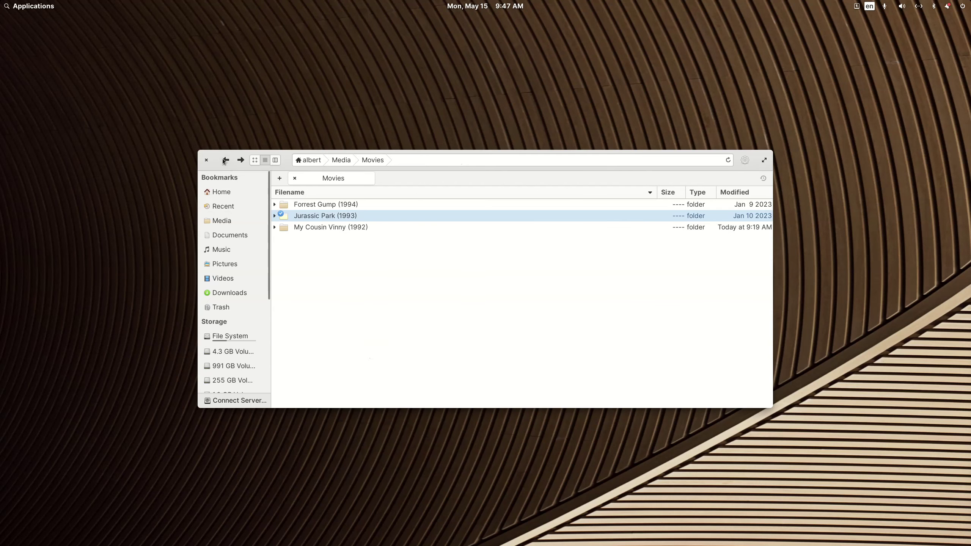
double_click(317, 206)
left_click_drag(290, 165, 473, 274)
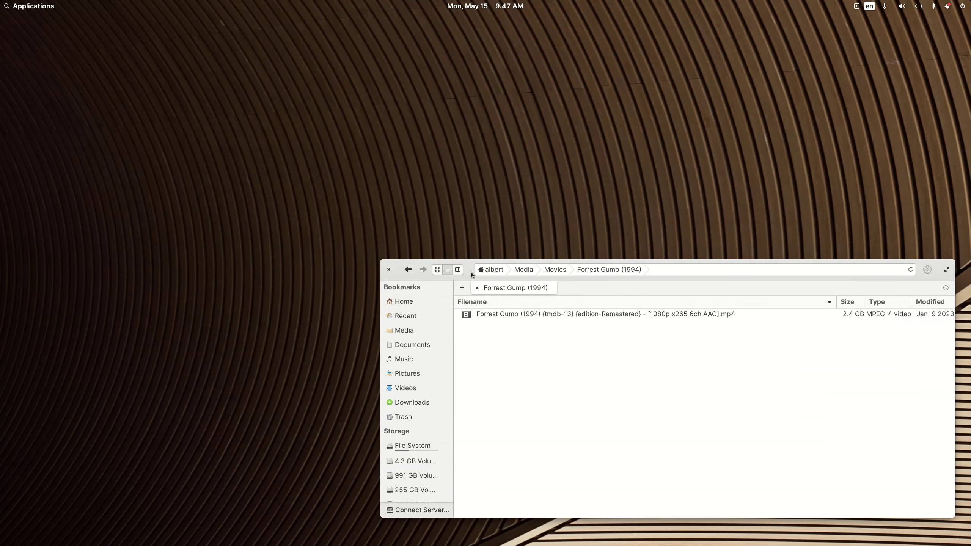
Step: Launch Subscene by searching the applications for "sub", and bring the Forrest Gump (1994) folder window in front of it
left_click(32, 7)
type("open")
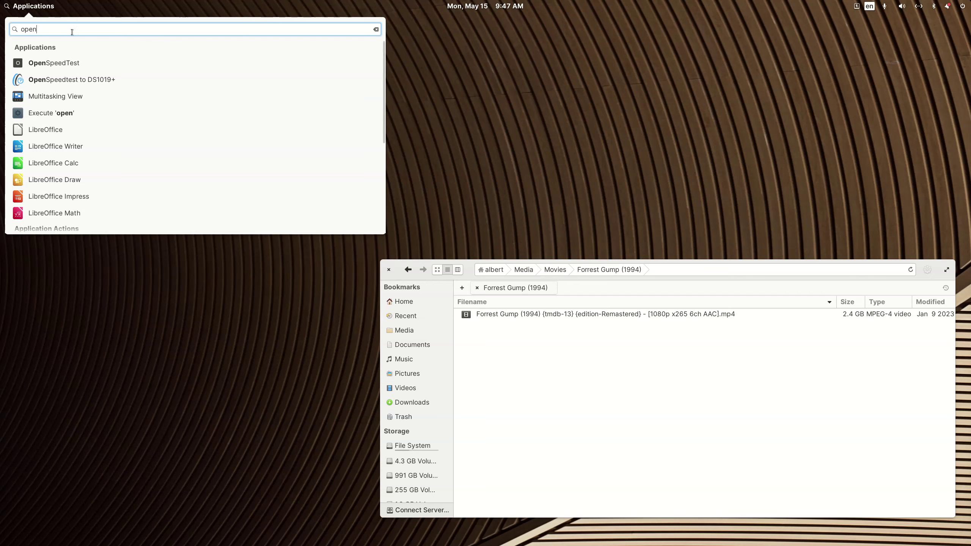
left_click_drag(71, 30, 1, 25)
type("sub")
left_click(36, 62)
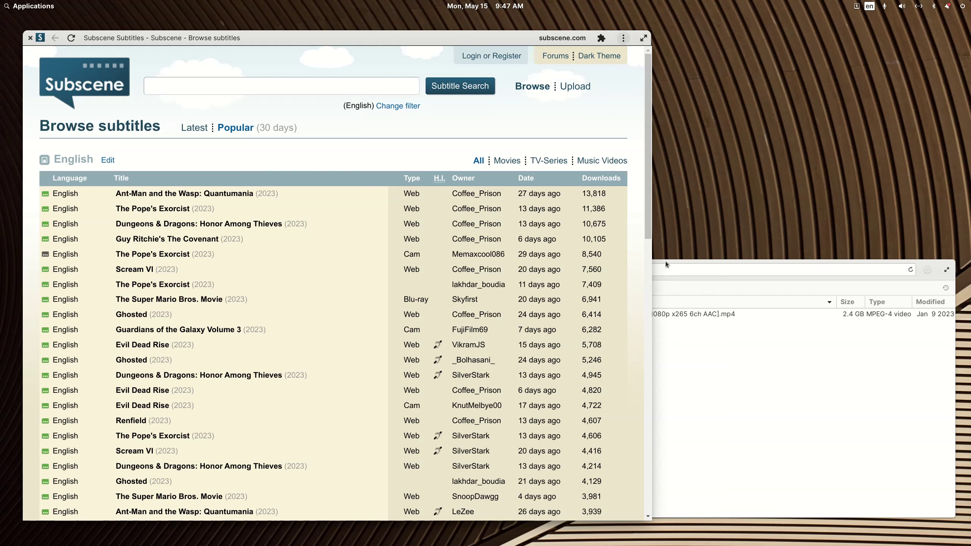
left_click(665, 262)
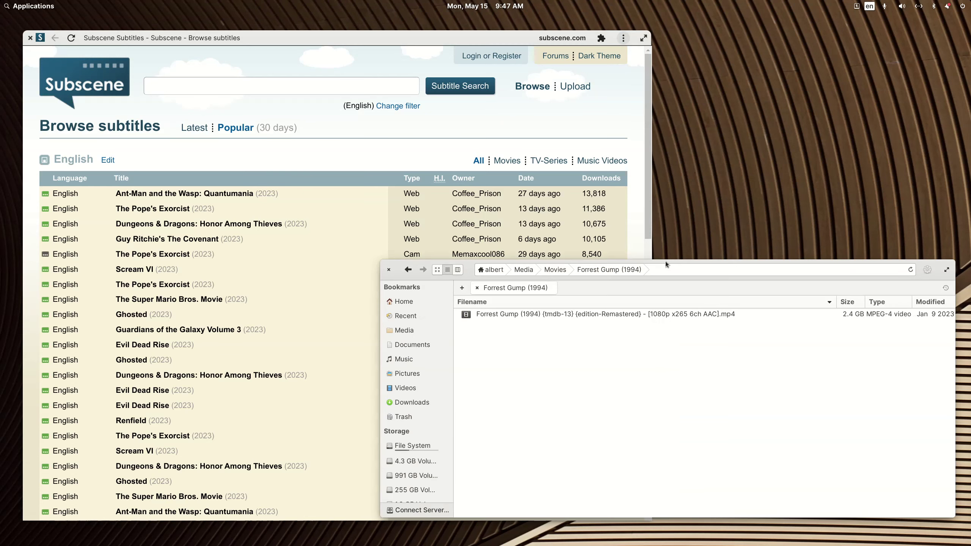
Step: Search Subscene for "forest gump" and open the subtitle page of the exact match Forest Gump (1994)
left_click(217, 85)
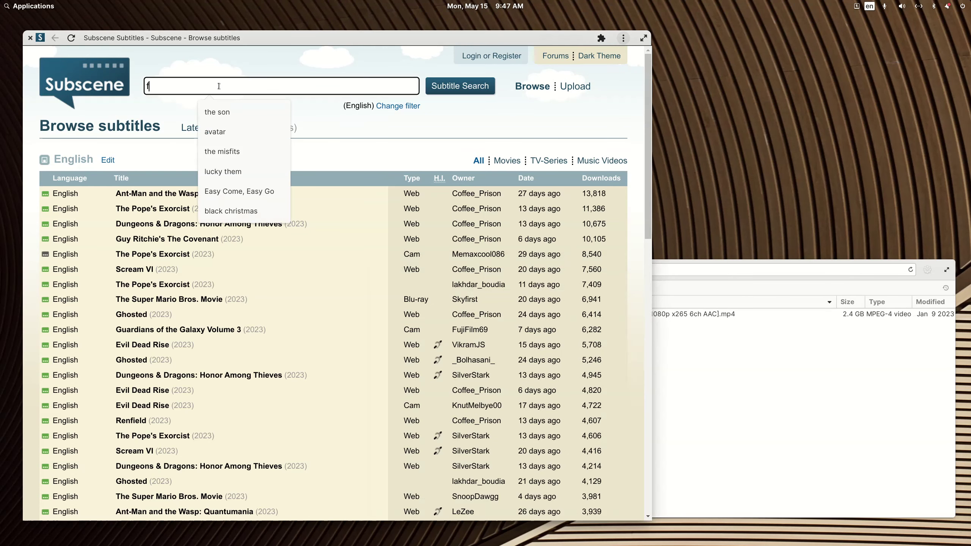
type("forest gump")
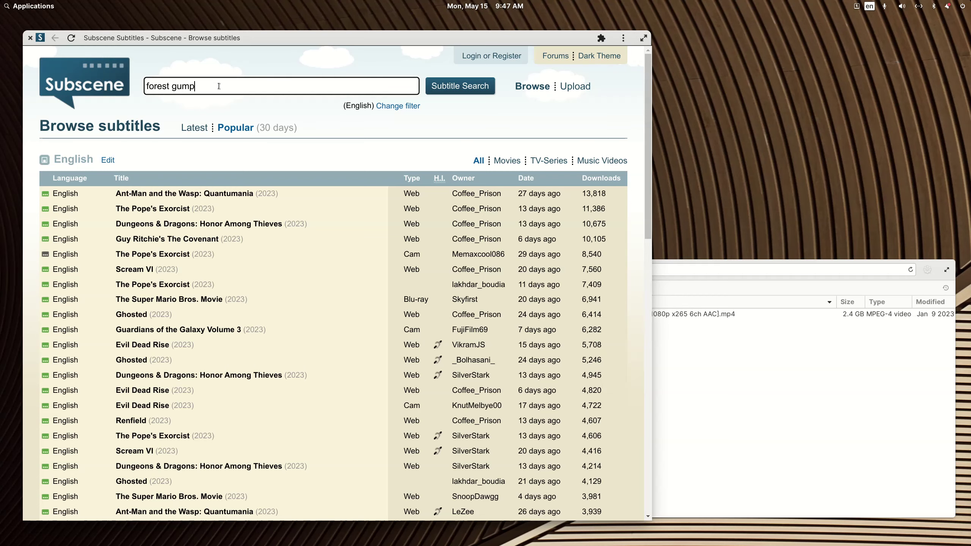
key("Return")
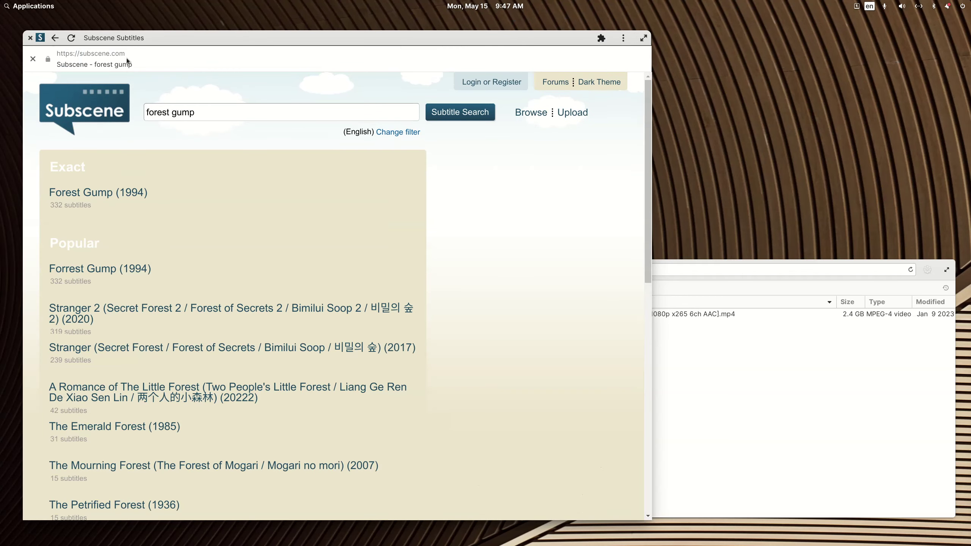
left_click(84, 193)
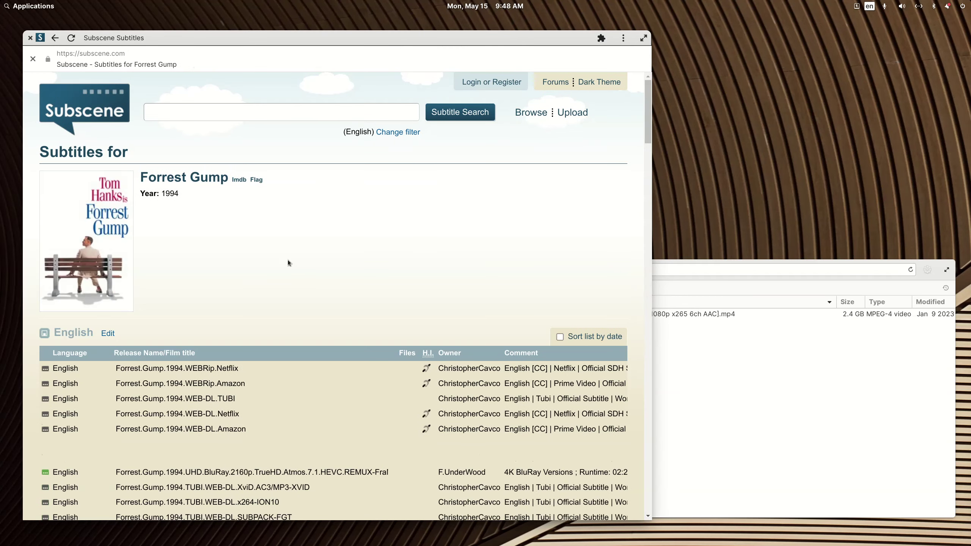
Step: Compare the English release names on the Forrest Gump subtitle page with the name of the movie file in its folder
scroll(339, 272, "down", 3)
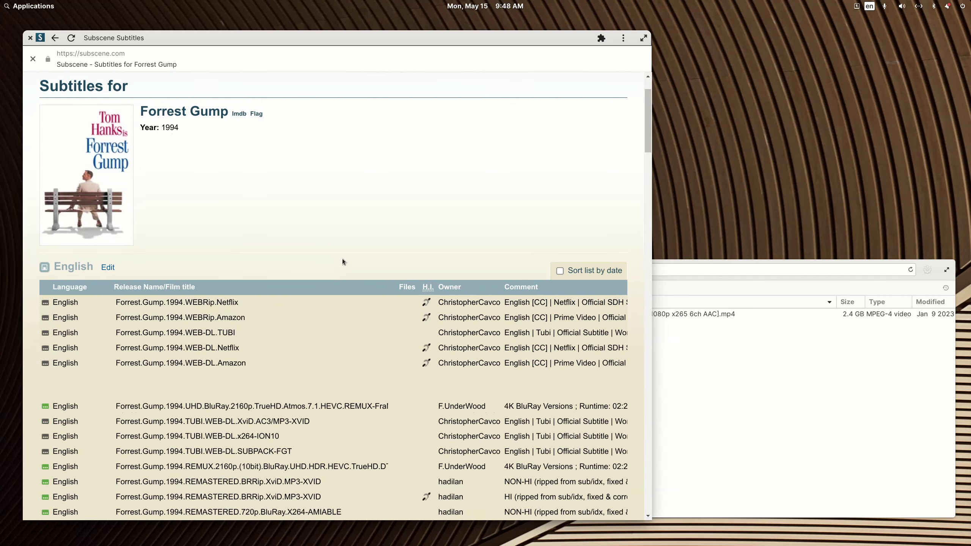
left_click(683, 263)
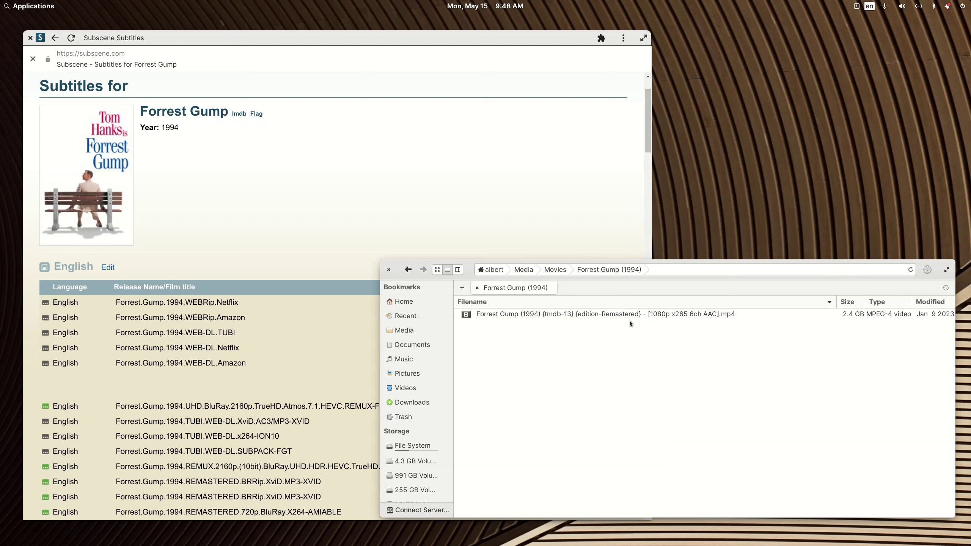
left_click(548, 116)
scroll(551, 139, "up", 3)
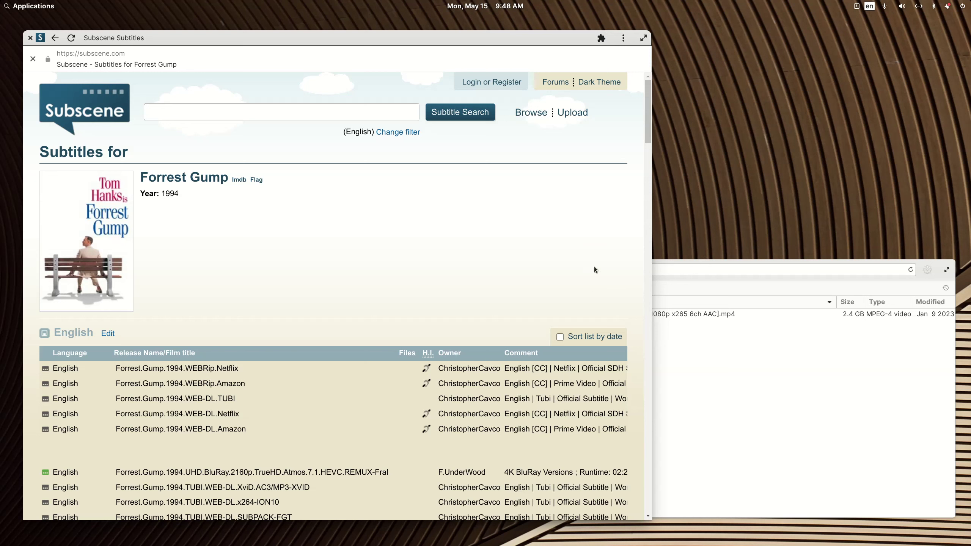
Step: Find "remastered" on the Forrest Gump subtitle page and look through the matching English releases
left_click(624, 38)
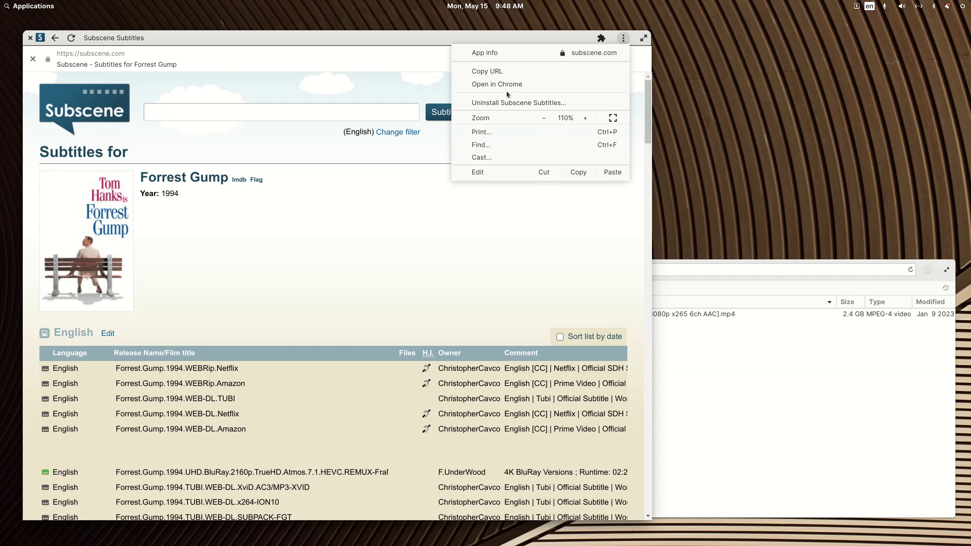
left_click(484, 145)
type("remastered")
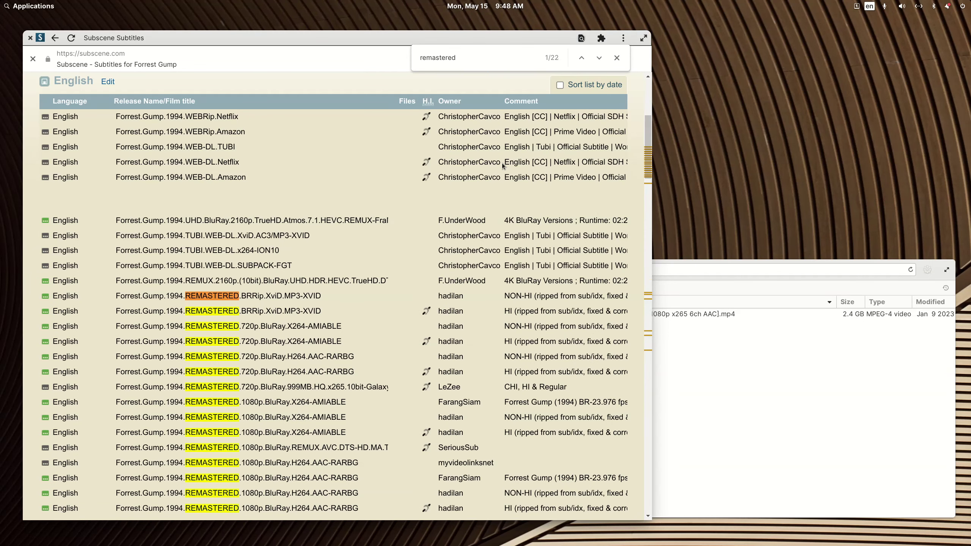
scroll(445, 252, "down", 3)
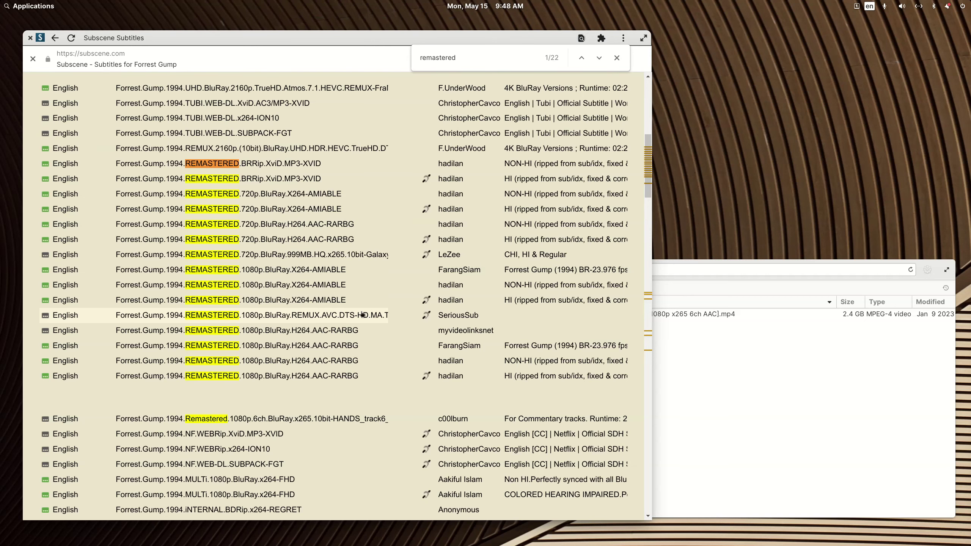
scroll(362, 315, "up", 2)
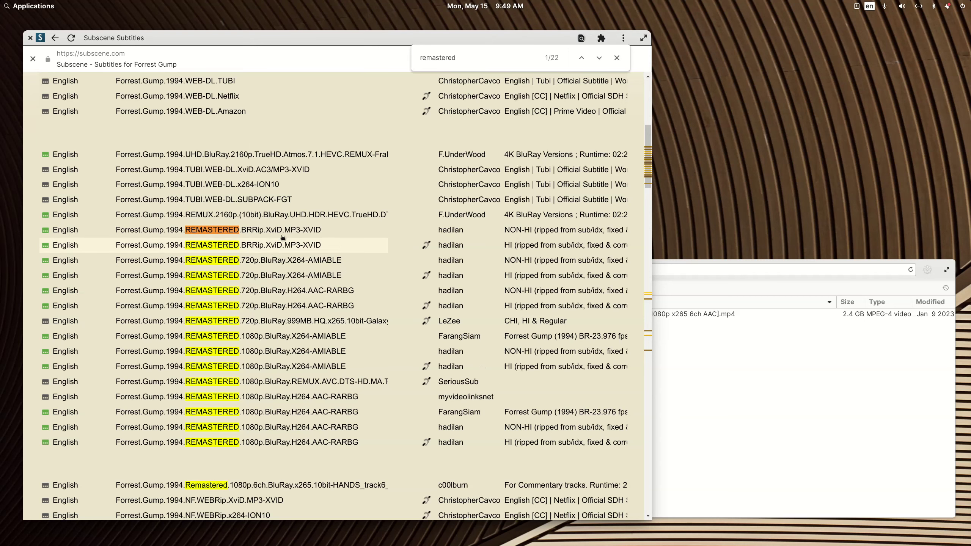
Step: Open the non-HI REMASTERED.720p.BluRay.X264-AMIABLE subtitle, check which releases it covers, and return to the subtitle list
left_click(316, 265)
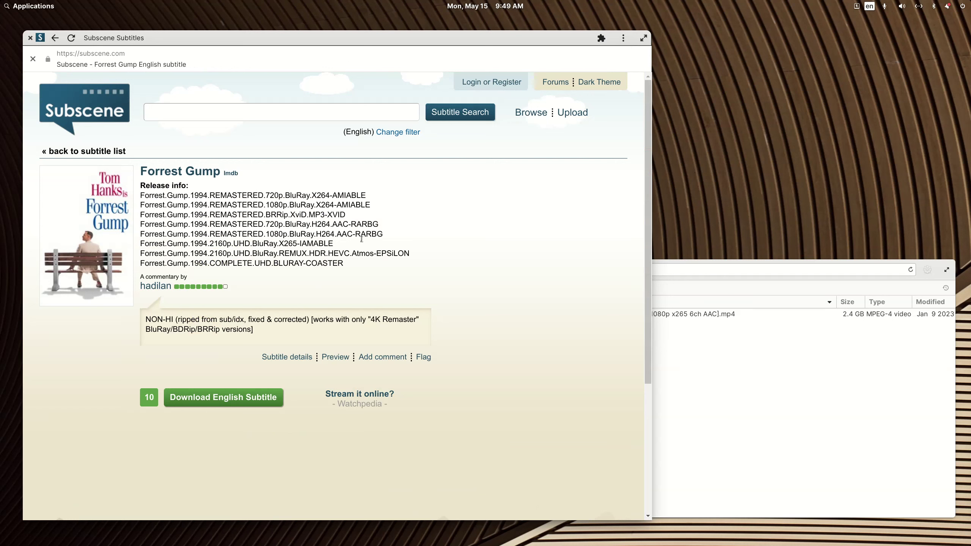
left_click_drag(387, 234, 312, 192)
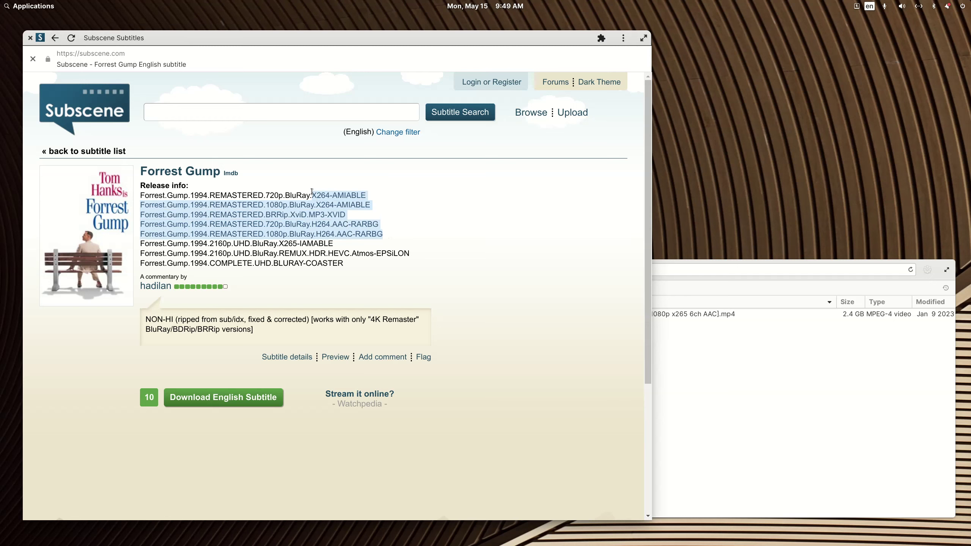
triple_click(341, 251)
left_click(55, 38)
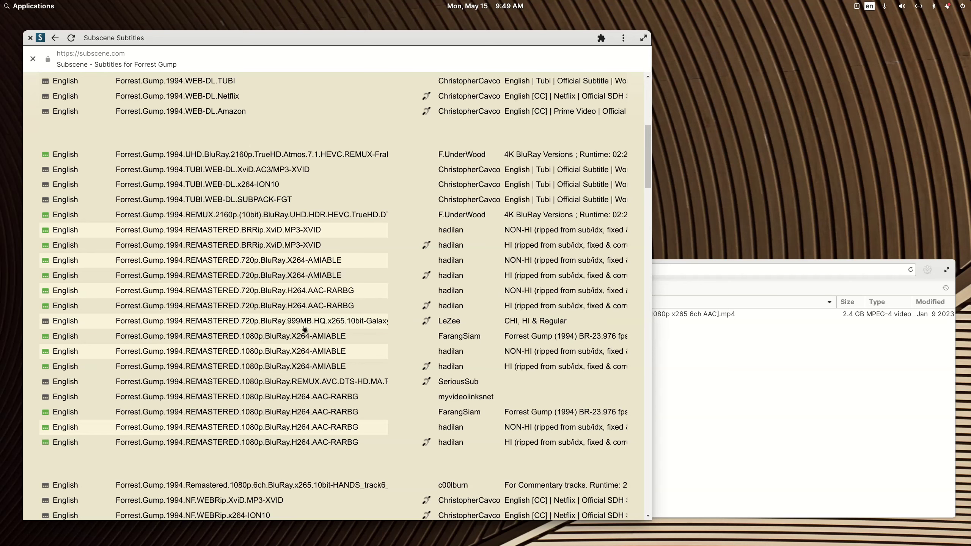
Step: Download the hearing-impaired REMASTERED.1080p.BluRay.H264.AAC-RARBG English subtitle as forrest-gump_HI_english-2002323.zip into the Media folder
scroll(305, 329, "down", 3)
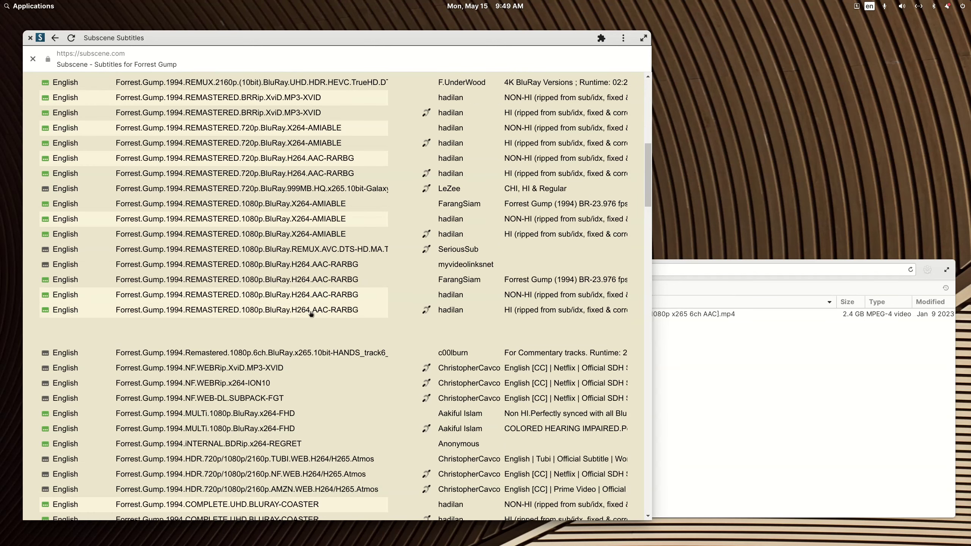
left_click(311, 314)
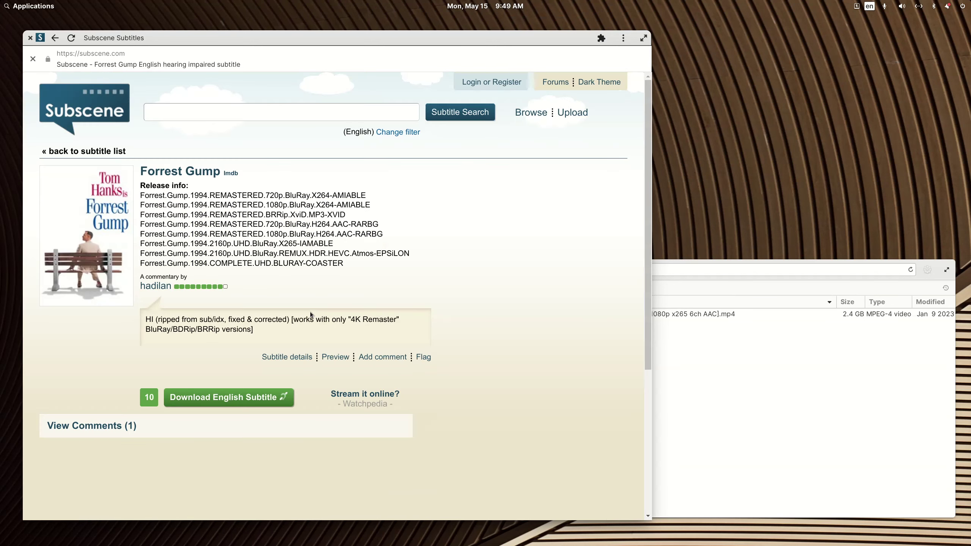
left_click(247, 400)
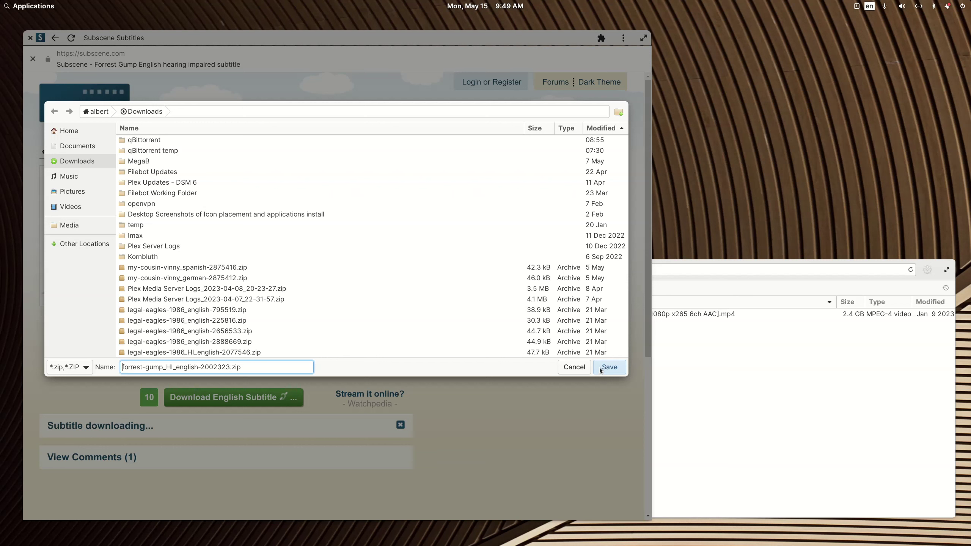
left_click(71, 132)
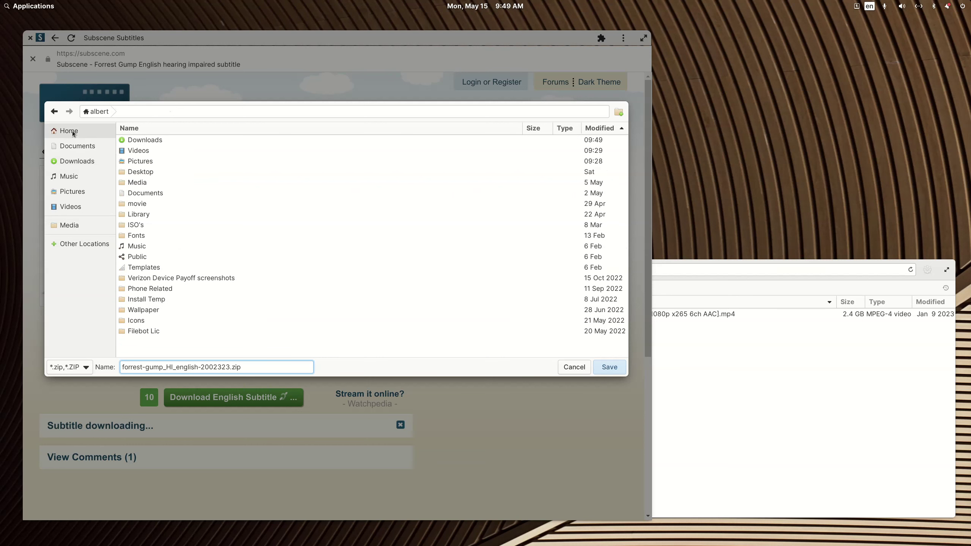
double_click(143, 183)
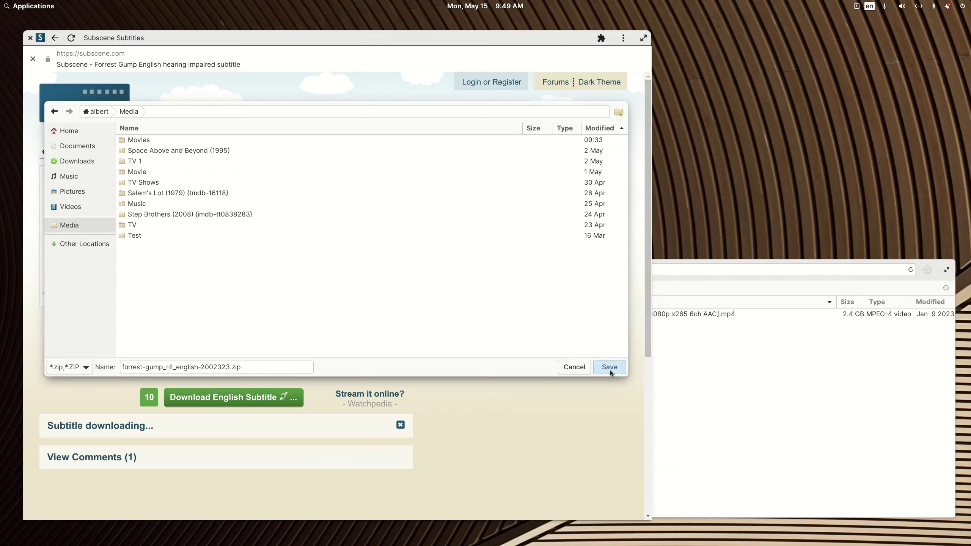
left_click(610, 368)
Step: Download the non-HI REMASTERED.1080p.BluRay.H264.AAC-RARBG English subtitle as forrest-gump_english-2002324.zip into the Media folder
left_click(55, 38)
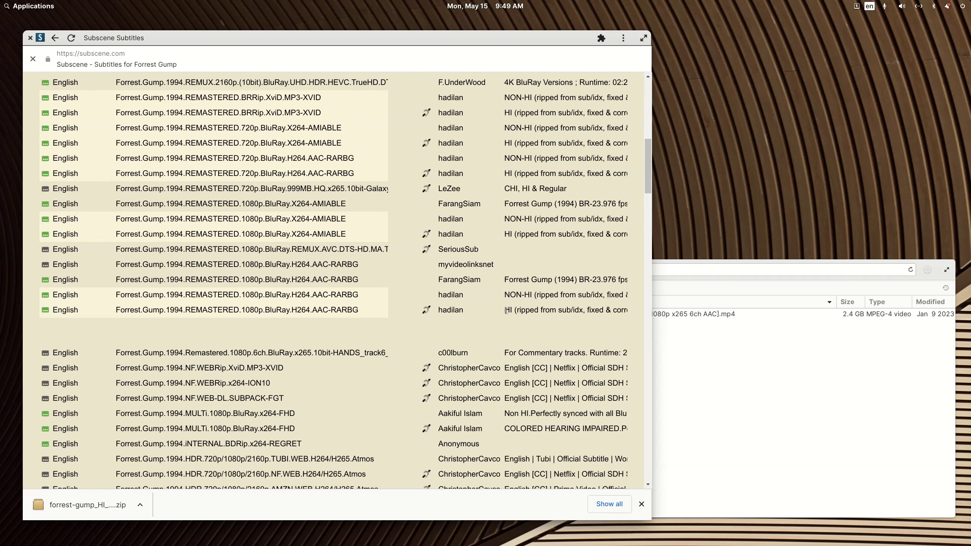
left_click(265, 297)
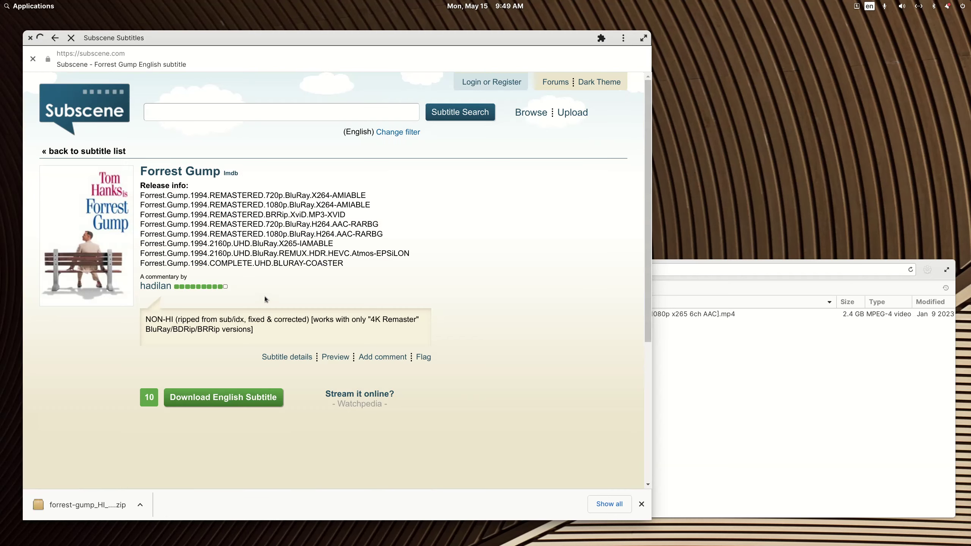
left_click(219, 399)
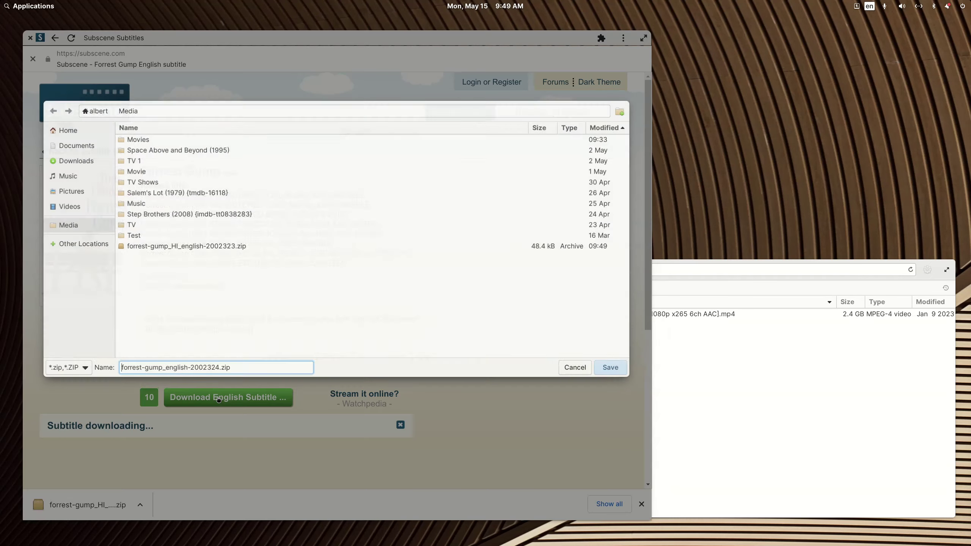
left_click(605, 367)
Step: Open both downloaded Forrest Gump zip archives from the Media folder and move their windows apart
left_click(735, 262)
left_click(408, 270)
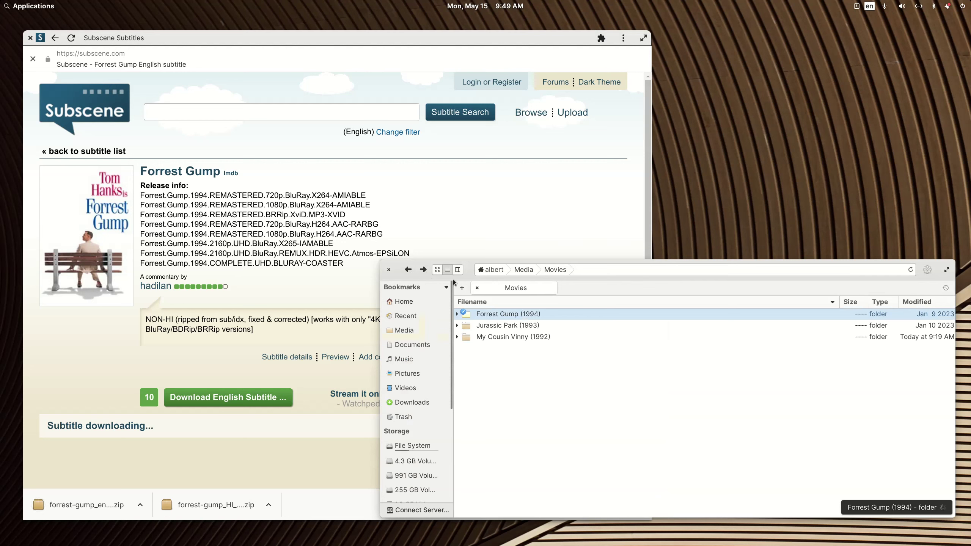
left_click(528, 270)
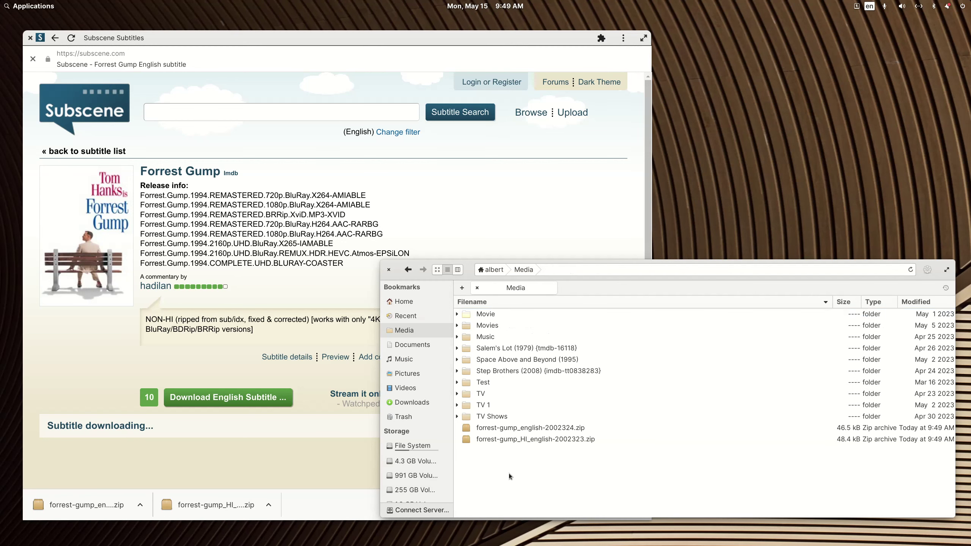
double_click(527, 443)
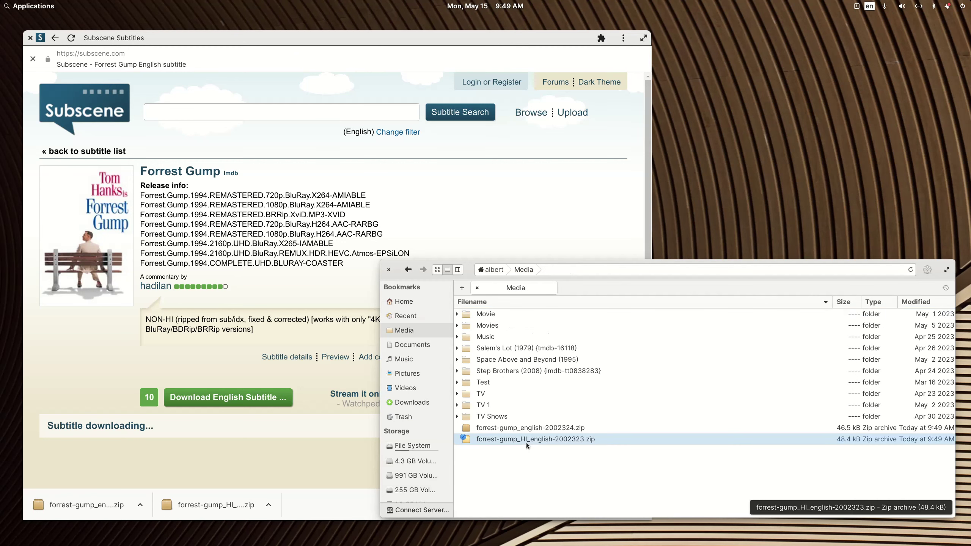
left_click(671, 263)
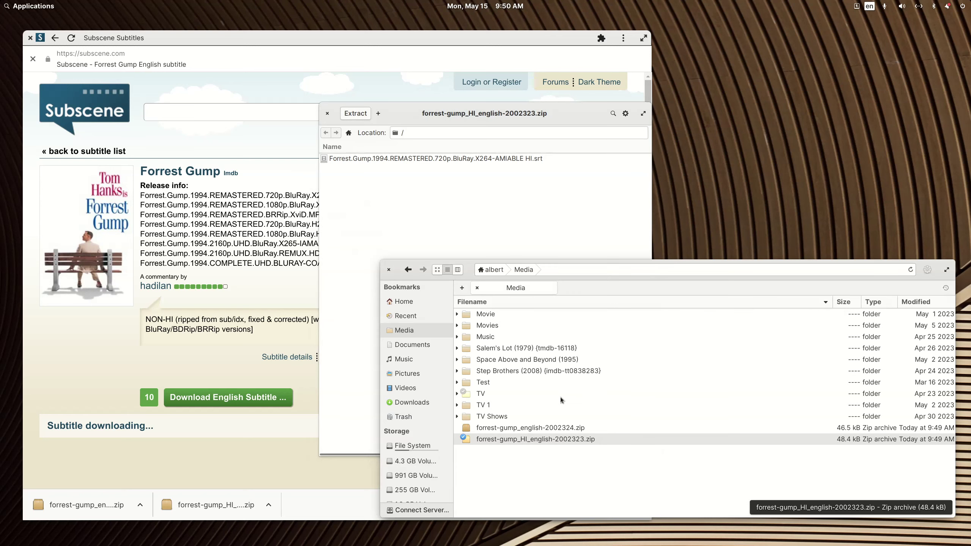
double_click(556, 427)
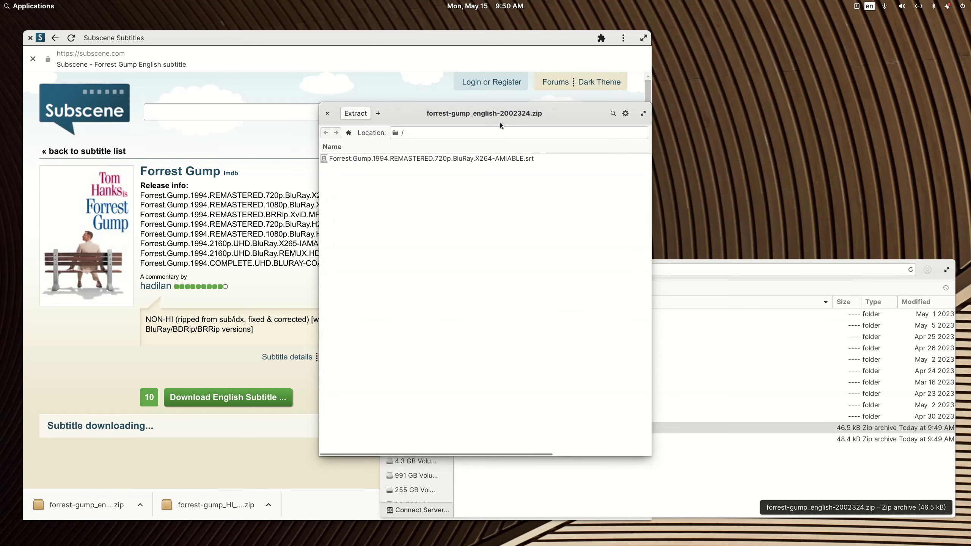
left_click_drag(553, 113, 310, 88)
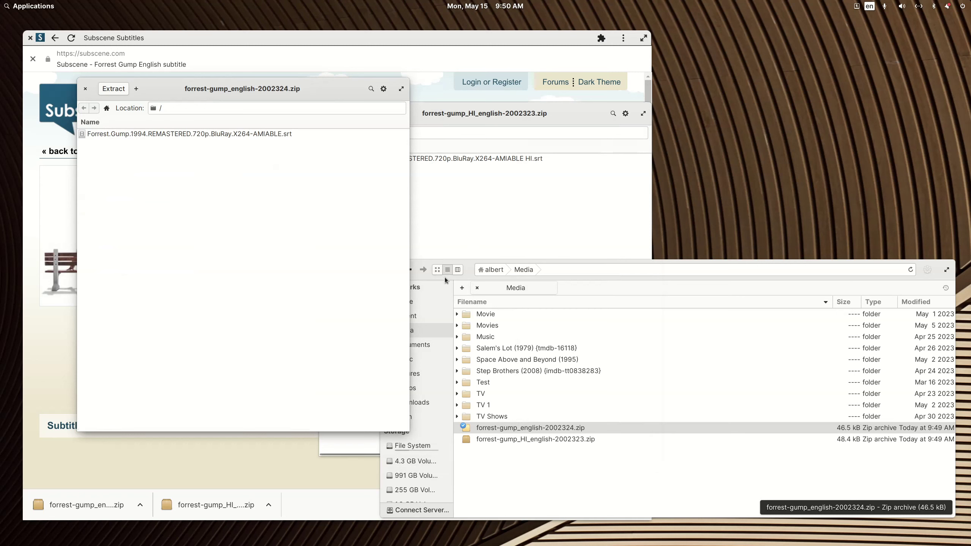
Step: Extract the non-HI .srt file from its archive into the Forrest Gump (1994) movie folder and close the archive
left_click(469, 271)
left_click(408, 271)
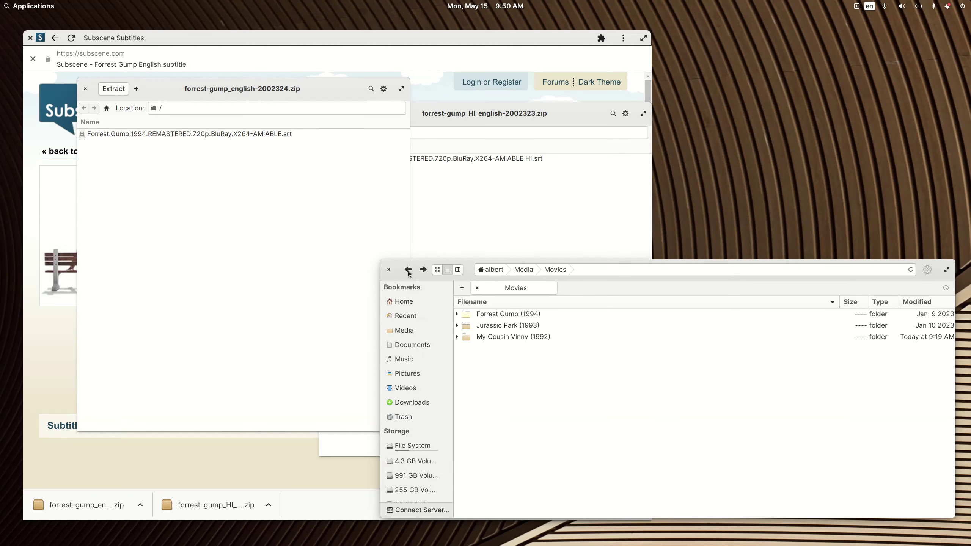
double_click(496, 316)
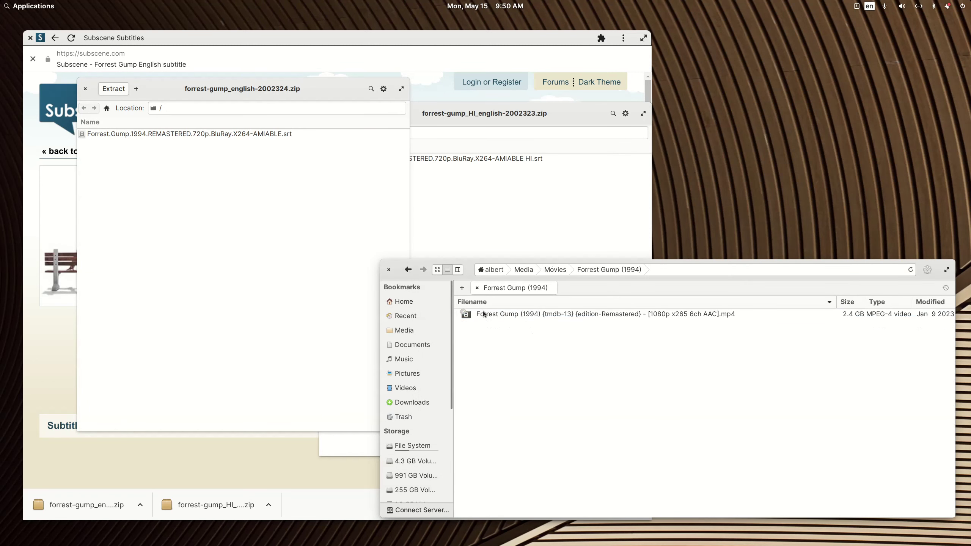
left_click_drag(213, 136, 509, 383)
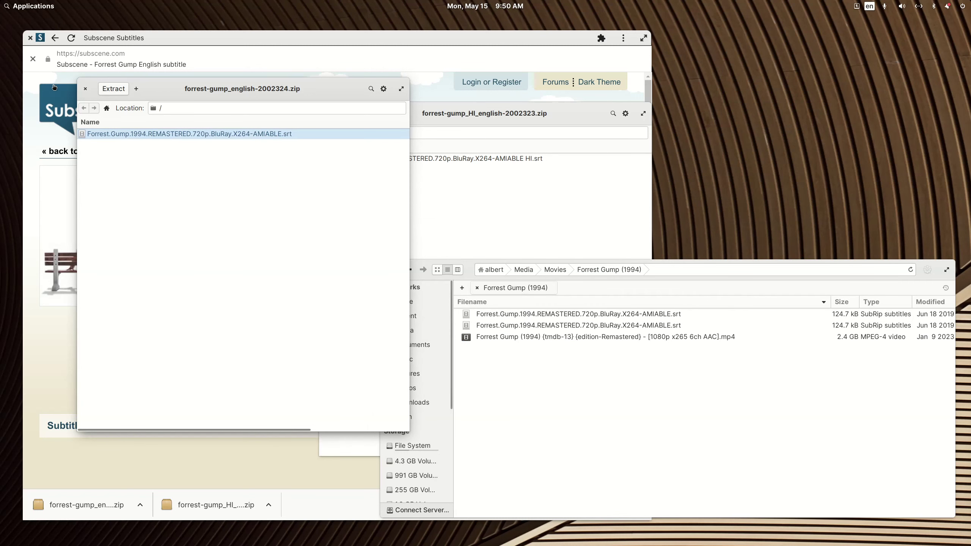
left_click(85, 92)
Step: Extract the HI .srt file into the Forrest Gump (1994) folder, reopen the folder to refresh its listing, and close the archive
left_click_drag(369, 158, 688, 457)
left_click(749, 402)
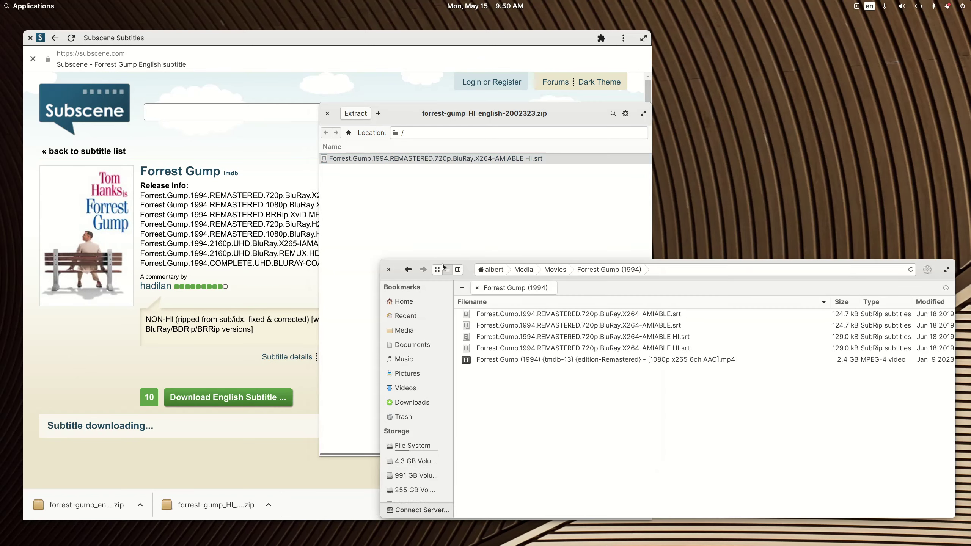
left_click(408, 270)
double_click(497, 316)
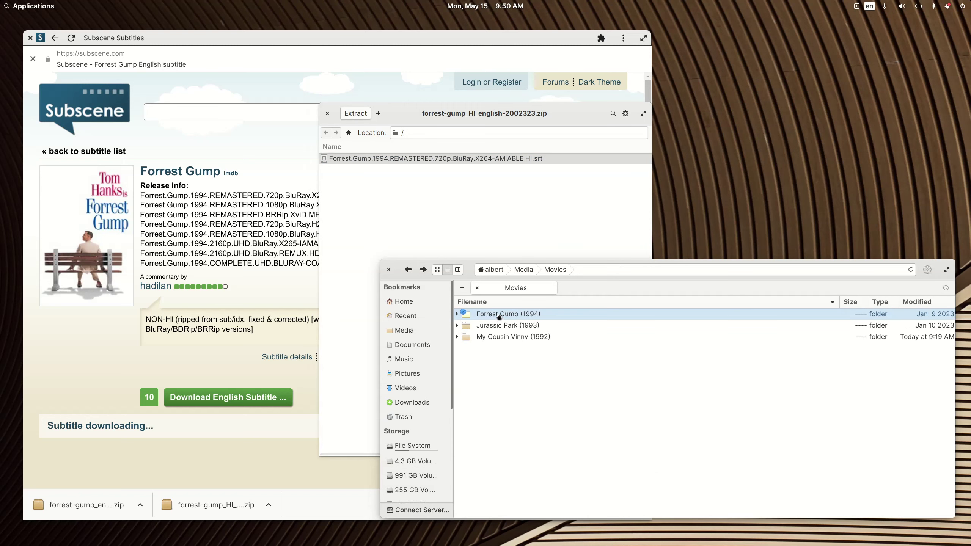
left_click(328, 113)
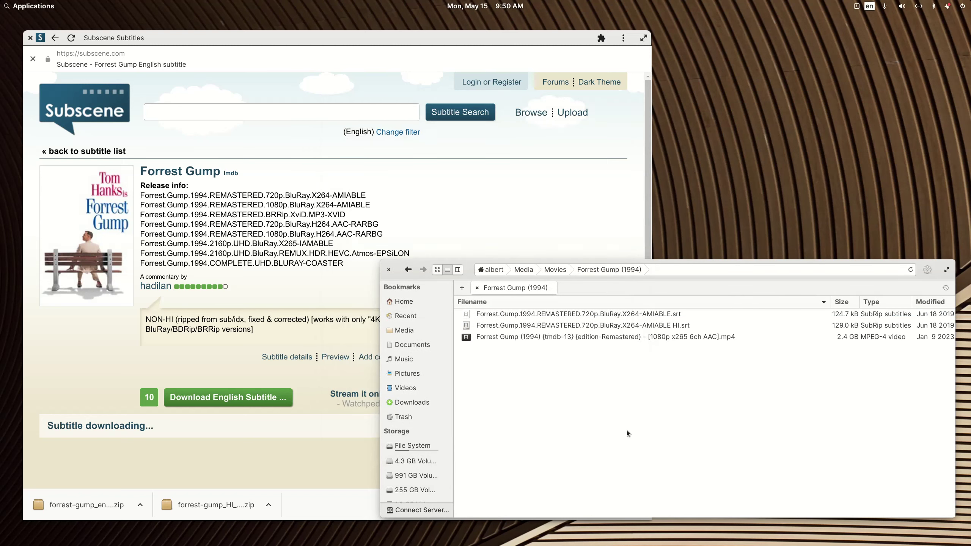
Step: Copy the Forrest Gump movie file's name without its .mp4 extension, leaving the file's name as it is
key("Down")
key("Down")
key("Down")
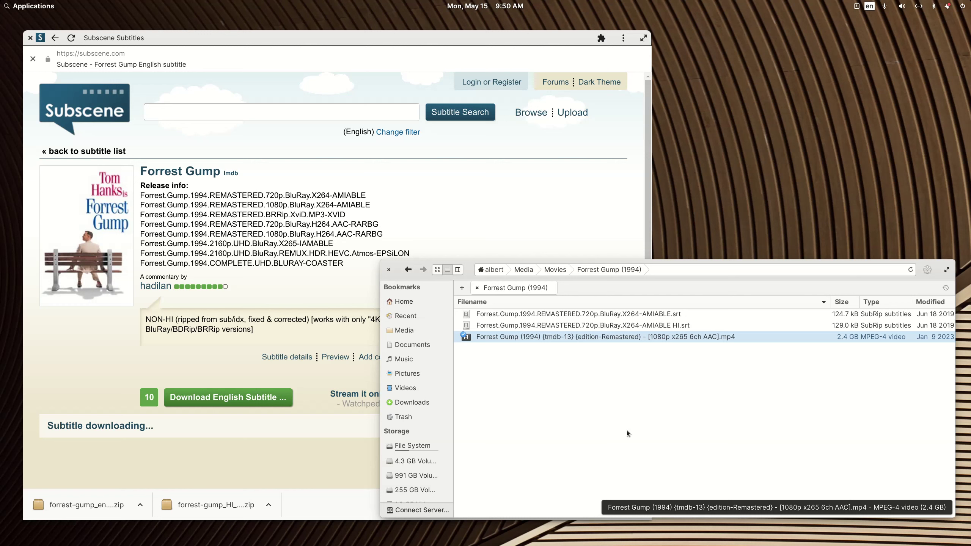
key("F2")
key("ctrl+c")
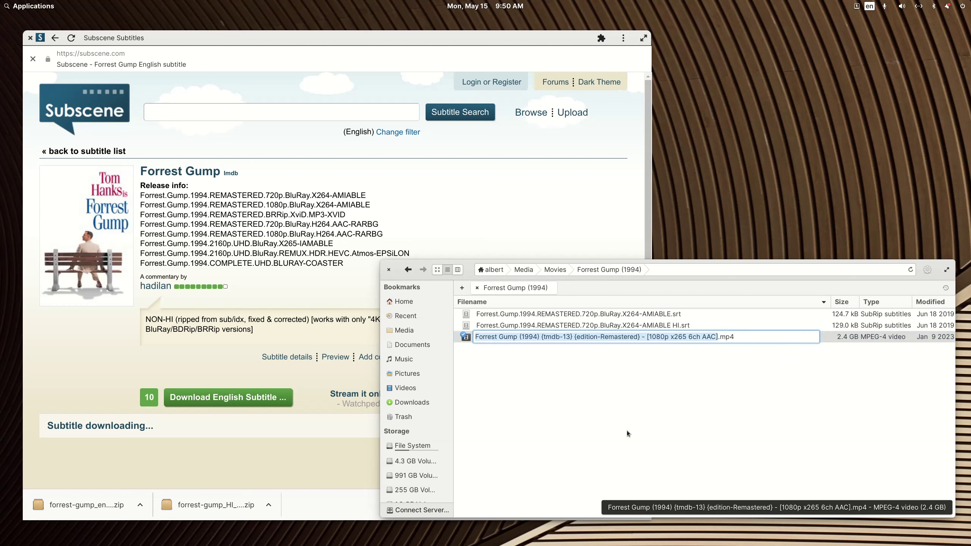
key("Escape")
Step: Rename the non-HI subtitle file with the copied movie name followed by .eng, keeping the .srt extension
key("Up")
key("Up")
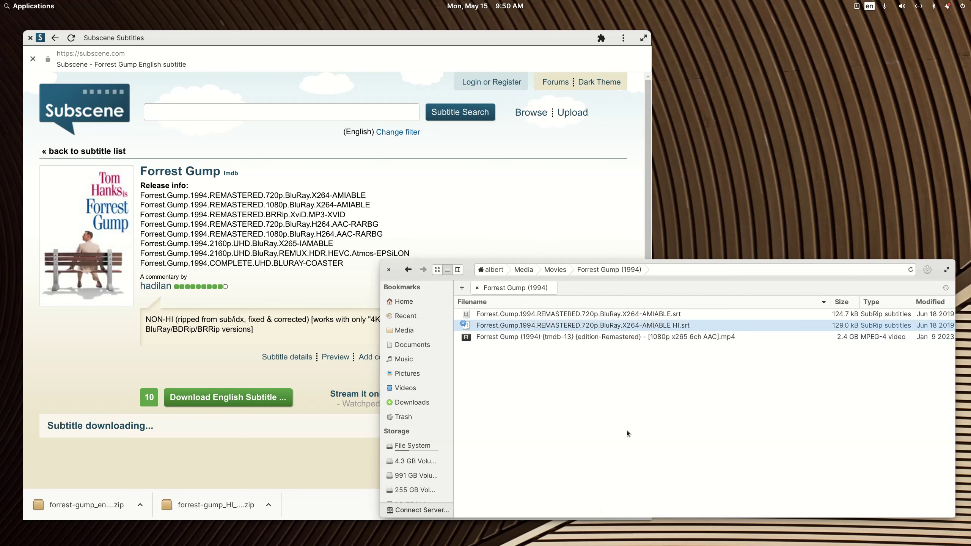
key("F2")
key("ctrl+v")
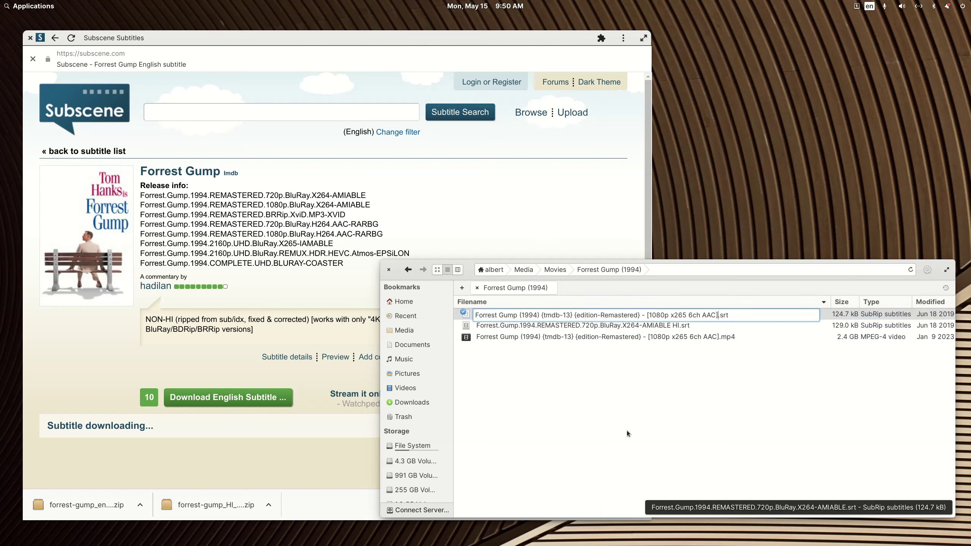
type(".eng.")
key("Tab")
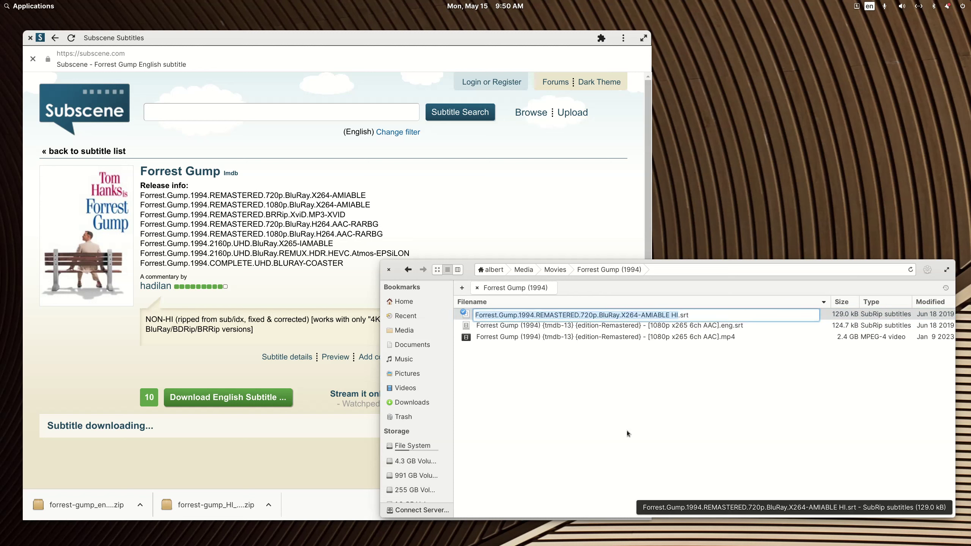
Step: Rename the HI subtitle file with the copied movie name followed by .eng.SDH, keeping the .srt extension
key("ctrl+v")
type(".eng")
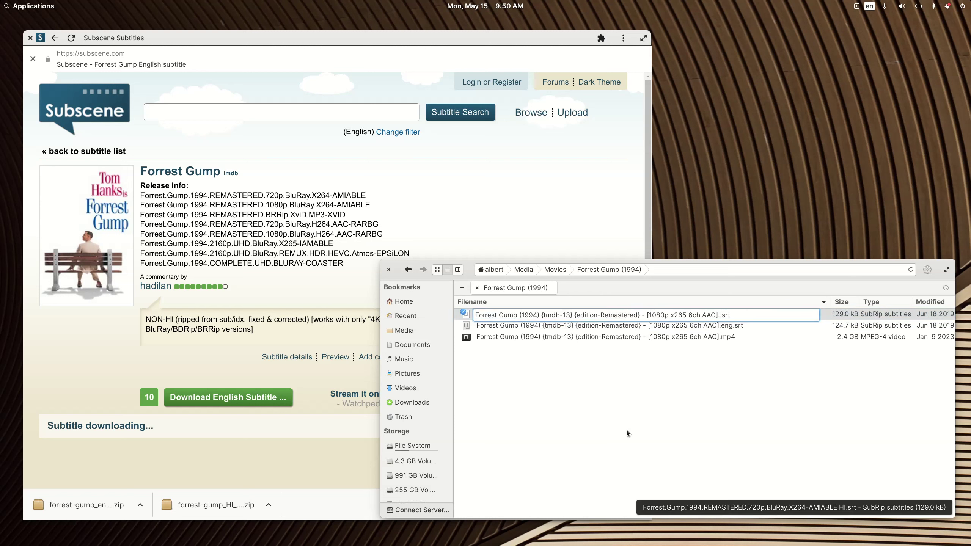
type(".SDH")
key("Return")
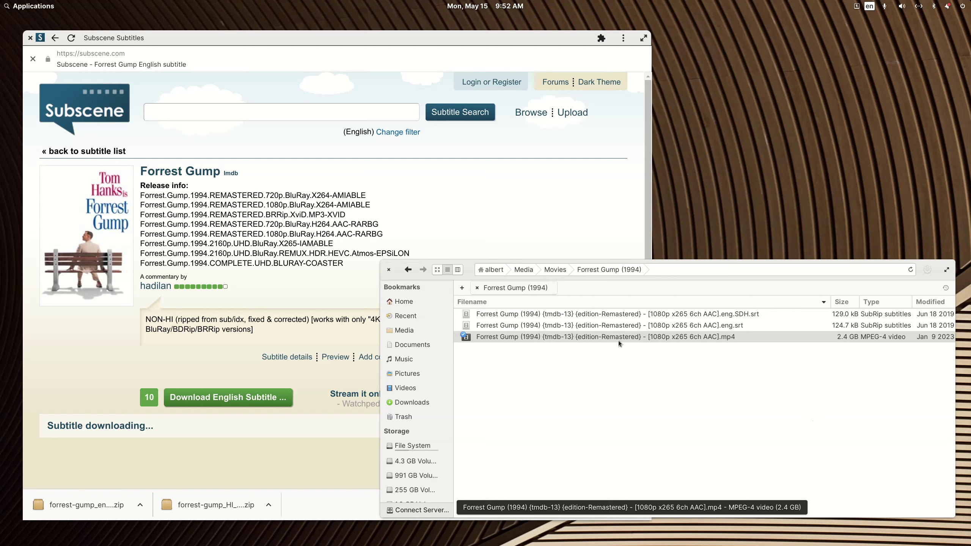
Step: Examine the Forrest Gump release info on Subscene, highlighting the 1080p remastered release names and the EPSiLON group name
left_click(395, 229)
left_click_drag(384, 207, 140, 208)
left_click(276, 216)
left_click_drag(371, 206, 355, 234)
left_click_drag(410, 254, 381, 255)
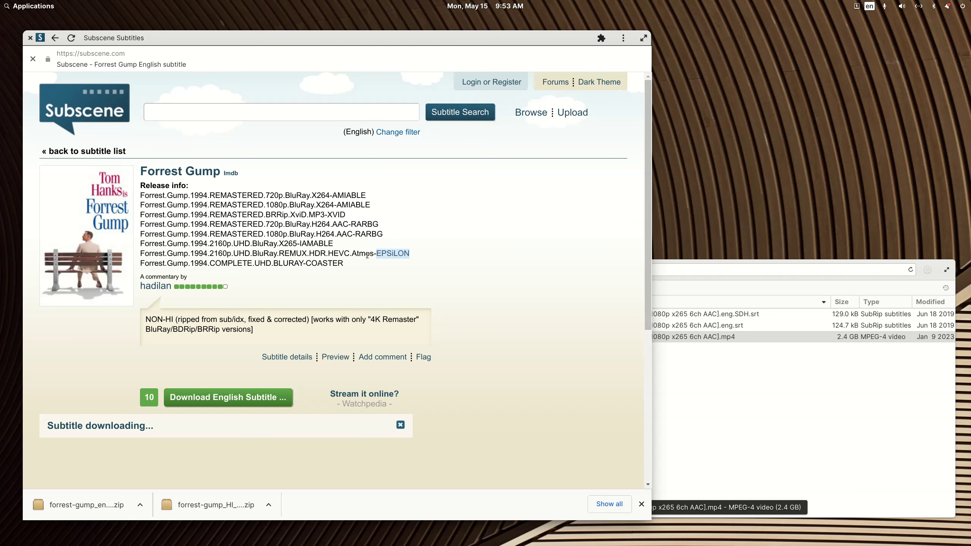
Step: Close the Subscene page and look through the English subtitles that Plex's subtitle search offers for Forrest Gump, downloading none
left_click(30, 38)
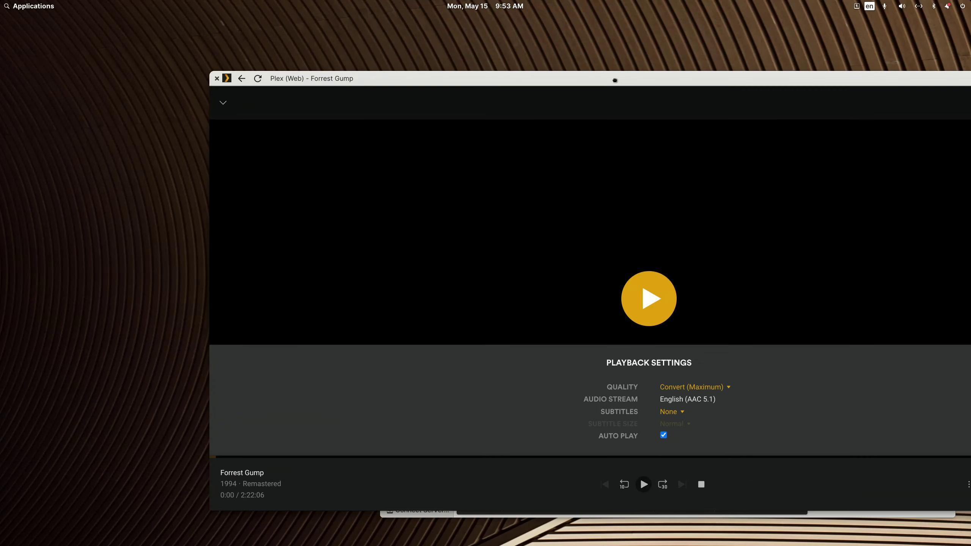
left_click_drag(615, 81, 467, 46)
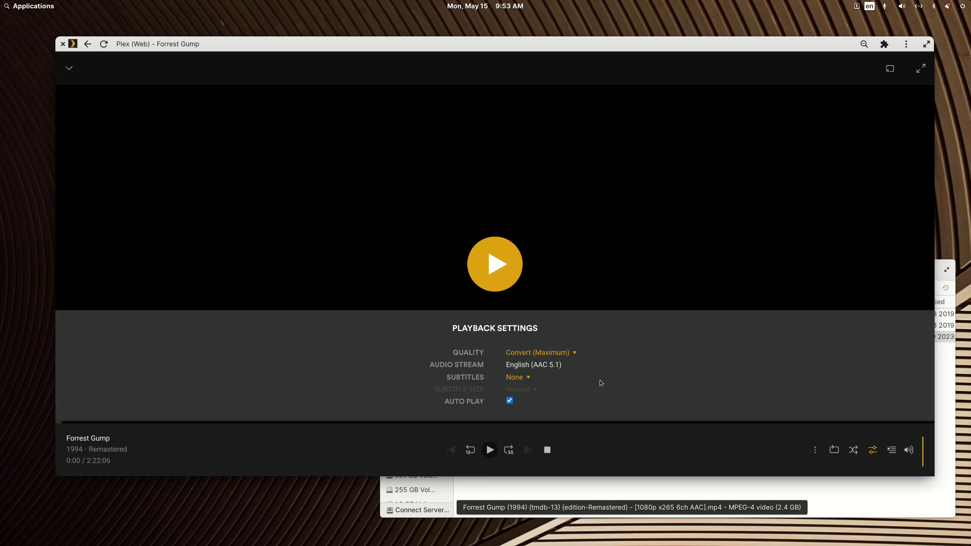
left_click(524, 378)
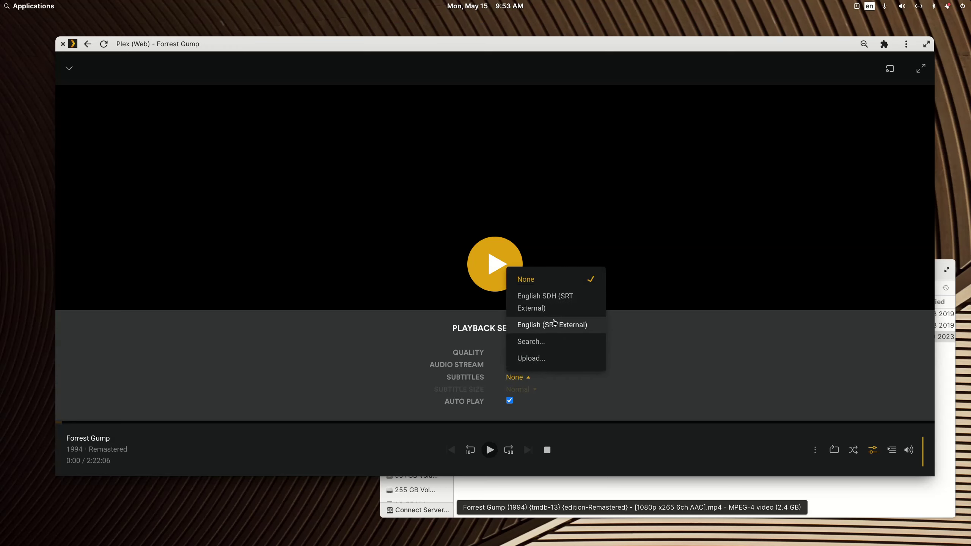
left_click(533, 342)
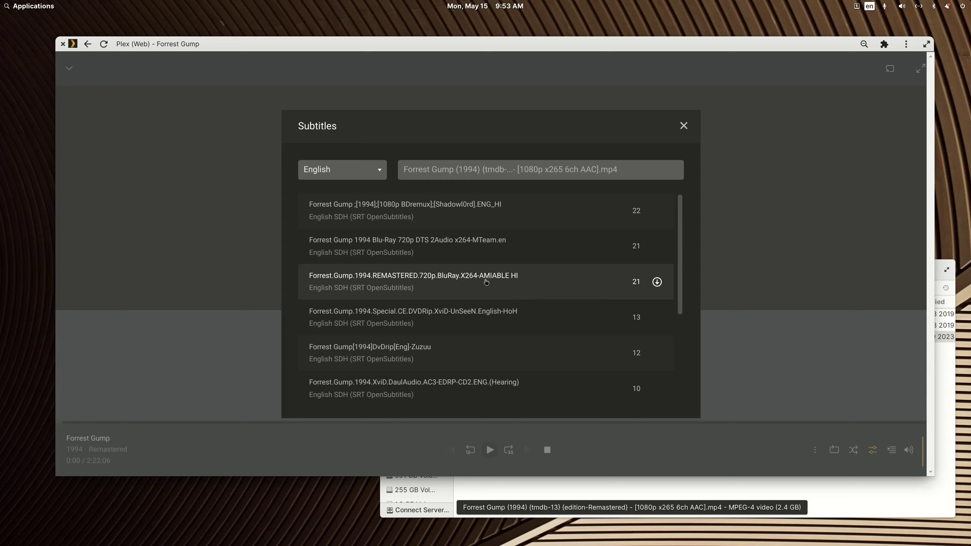
scroll(486, 282, "down", 3)
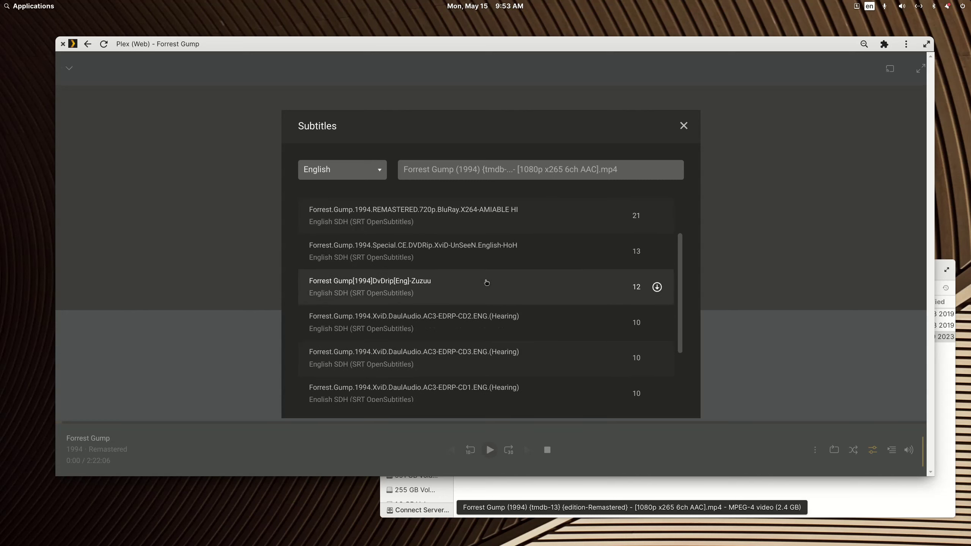
scroll(486, 282, "down", 3)
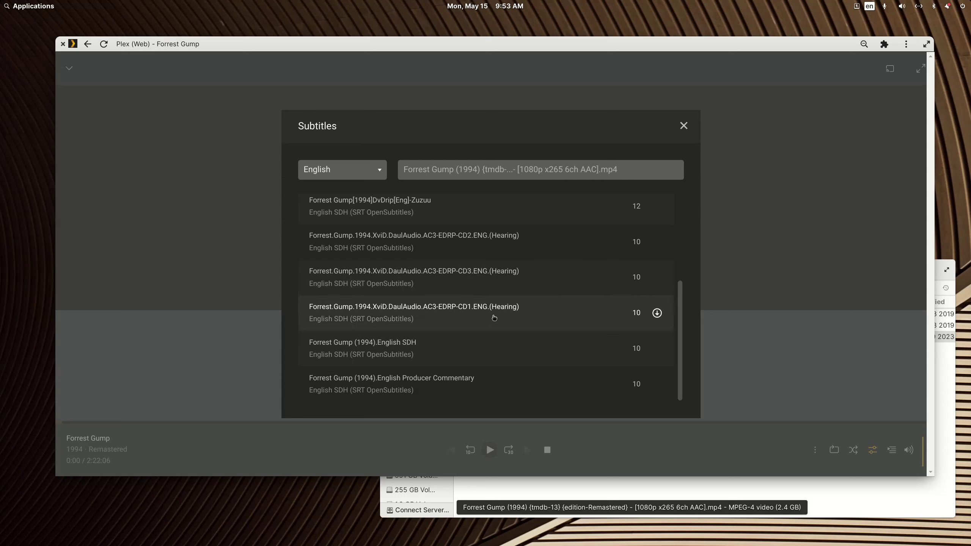
scroll(494, 317, "up", 2)
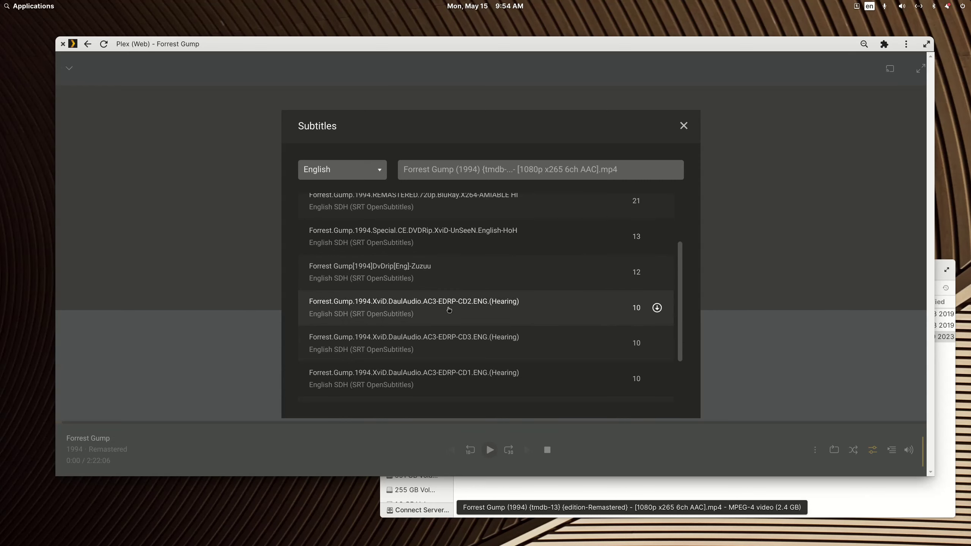
scroll(448, 306, "up", 2)
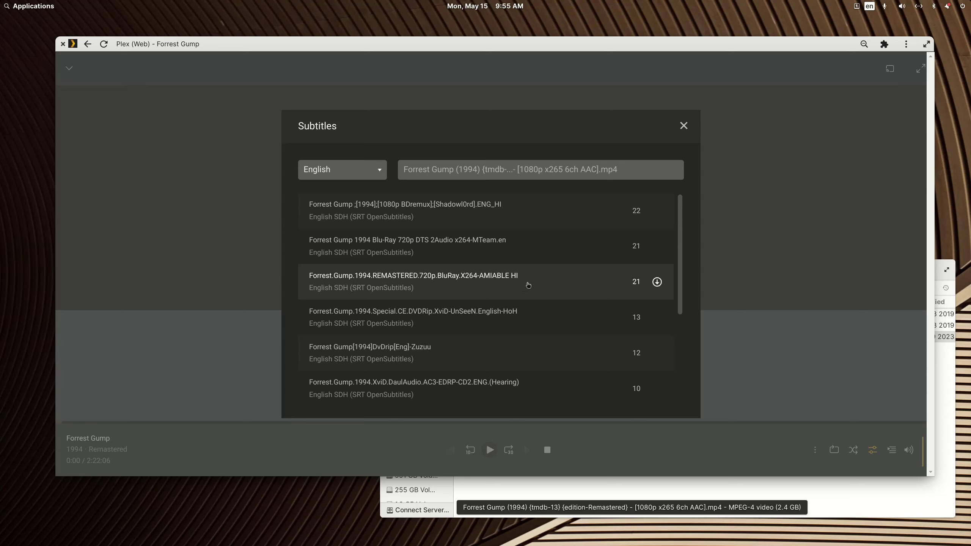
left_click(687, 127)
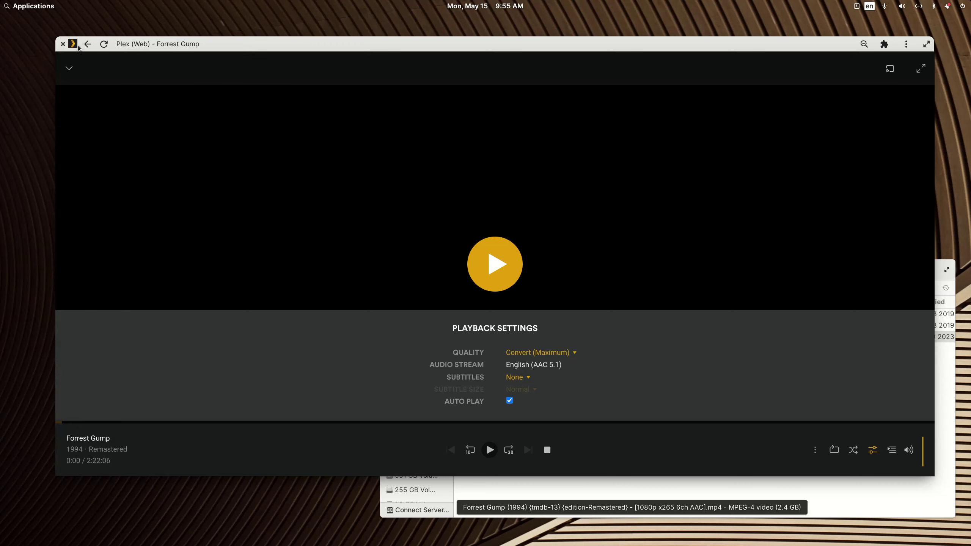
Step: Close the Plex window and return from the Forrest Gump (1994) folder to the Movies folder
left_click(62, 44)
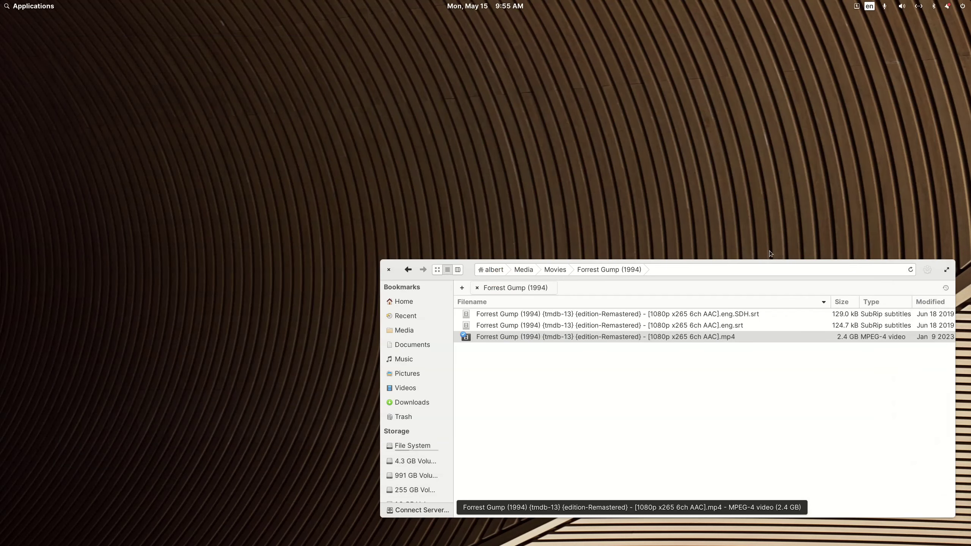
left_click_drag(769, 262, 649, 197)
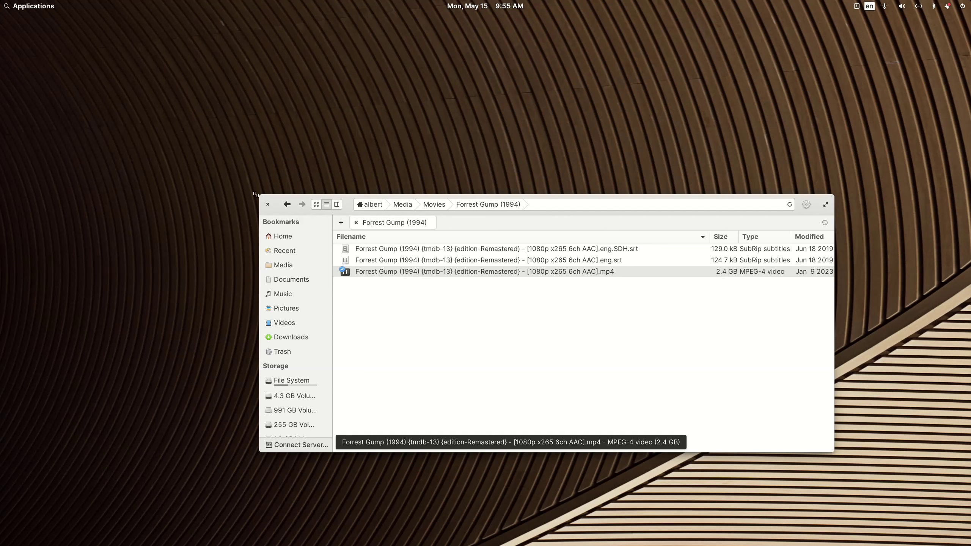
left_click(287, 205)
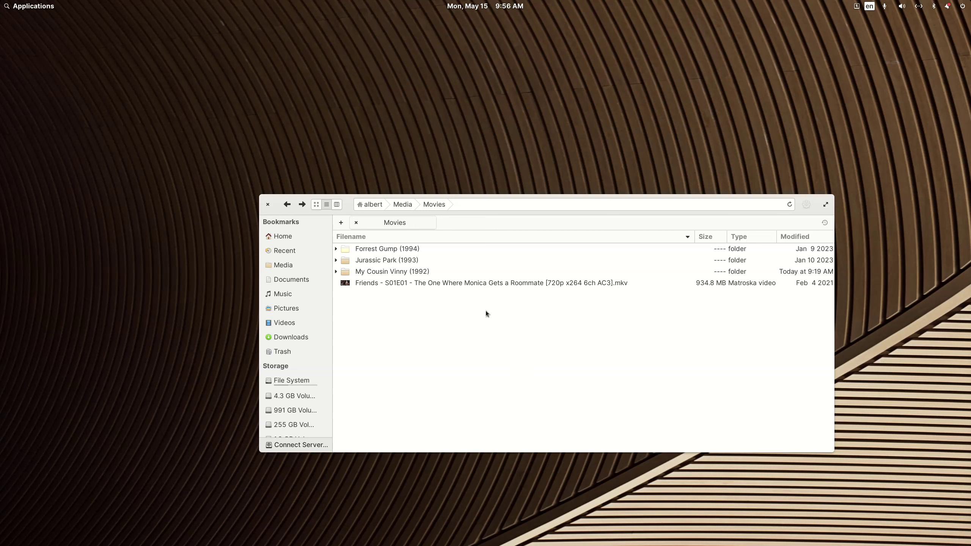
Step: Open the Friends S01E01 .mkv file in MKVToolNix GUI and maximize its window
right_click(481, 285)
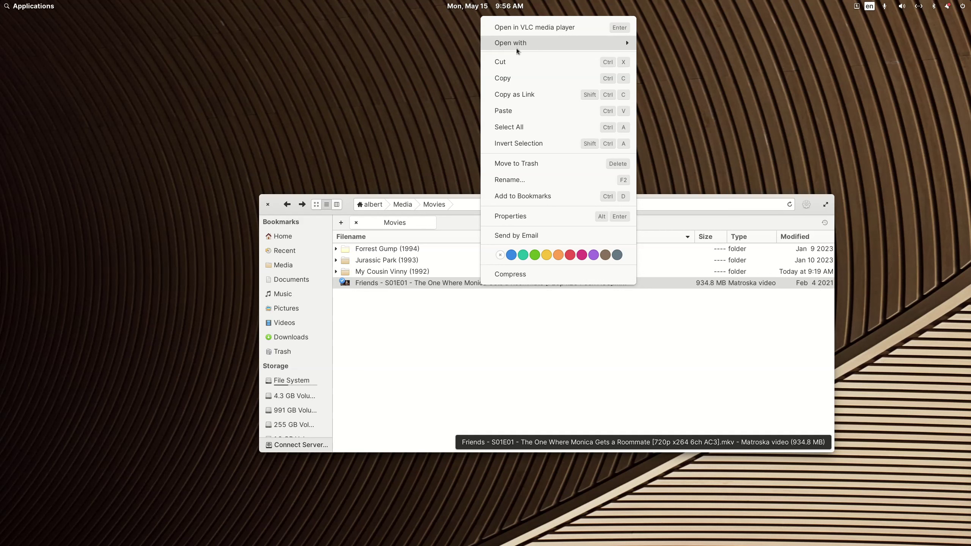
mouse_move(516, 47)
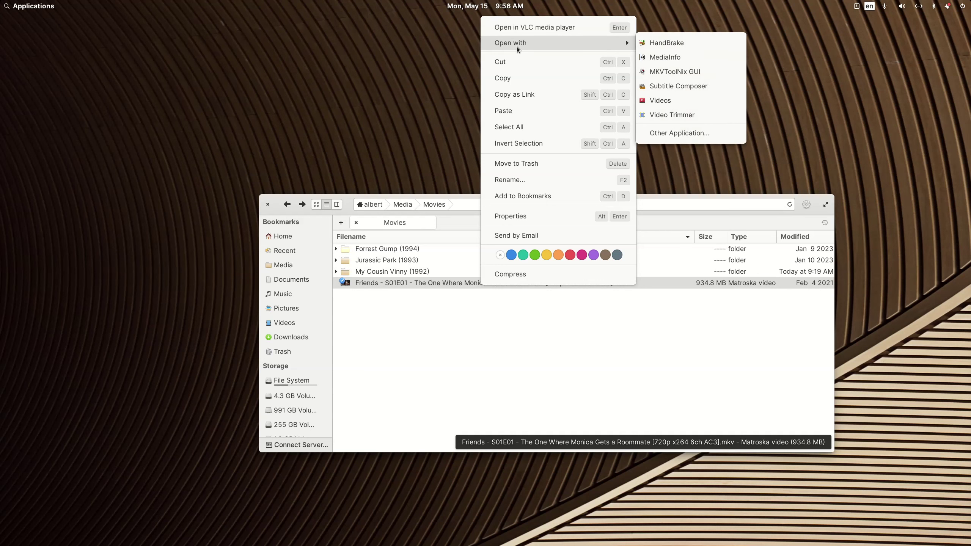
left_click(683, 69)
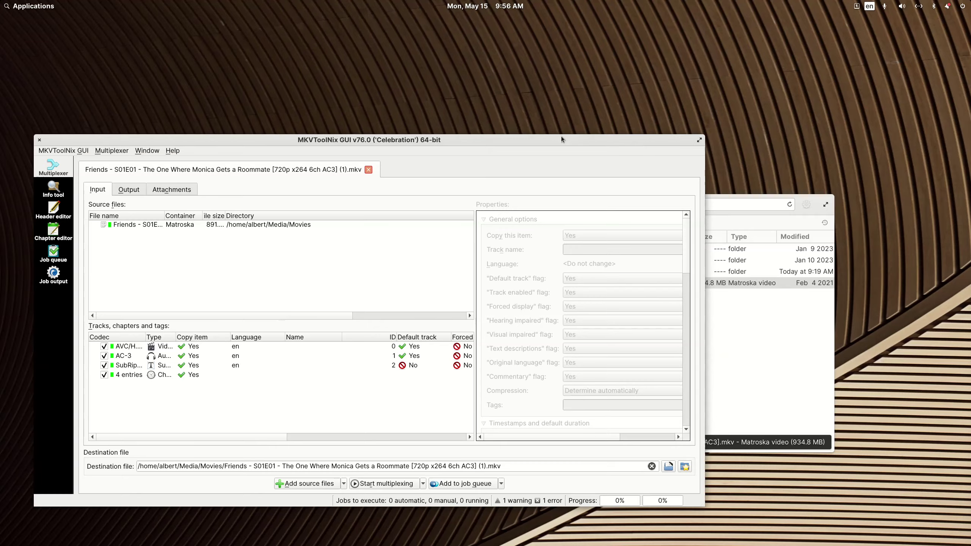
left_click_drag(562, 136, 621, 95)
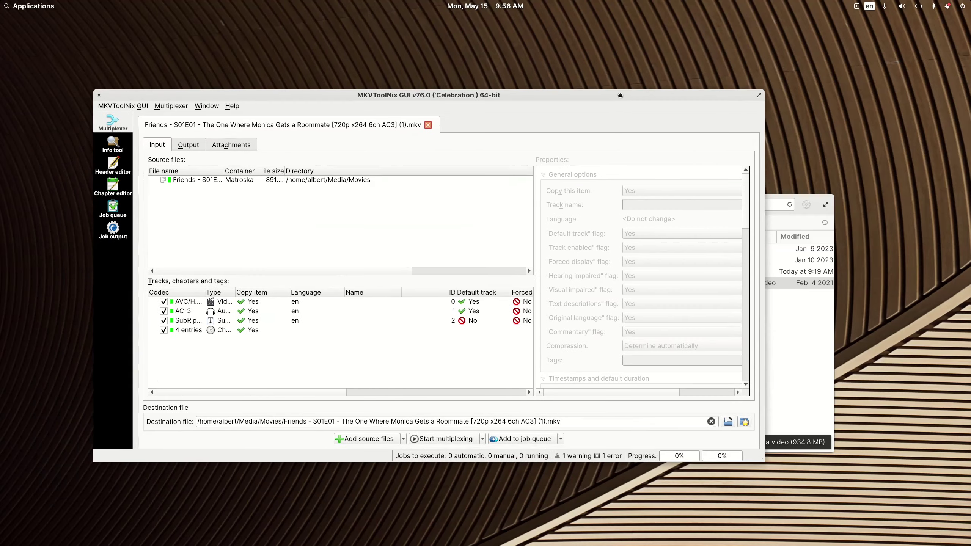
double_click(621, 95)
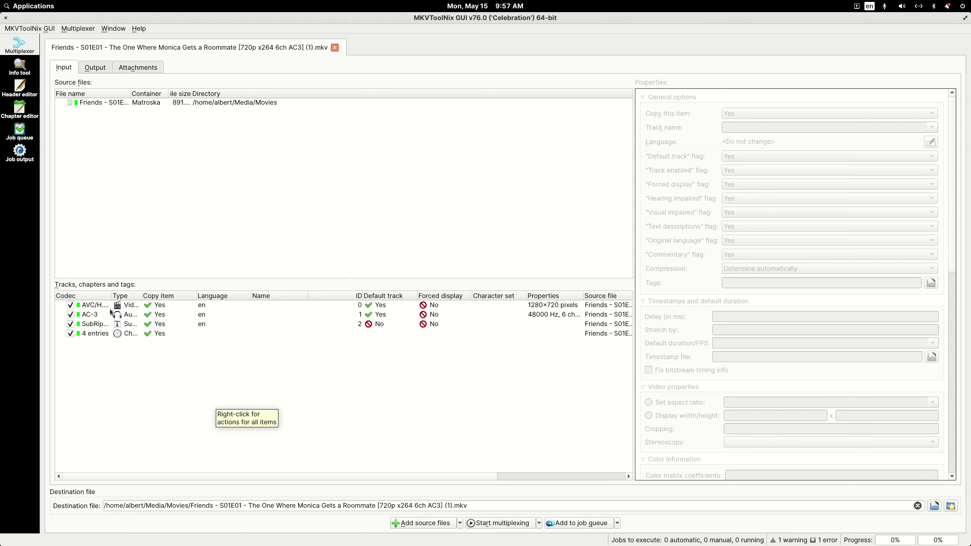
Step: Examine the language and general options of the Friends episode's video, audio and subtitle tracks, ending on the SubRip subtitle track
left_click(89, 306)
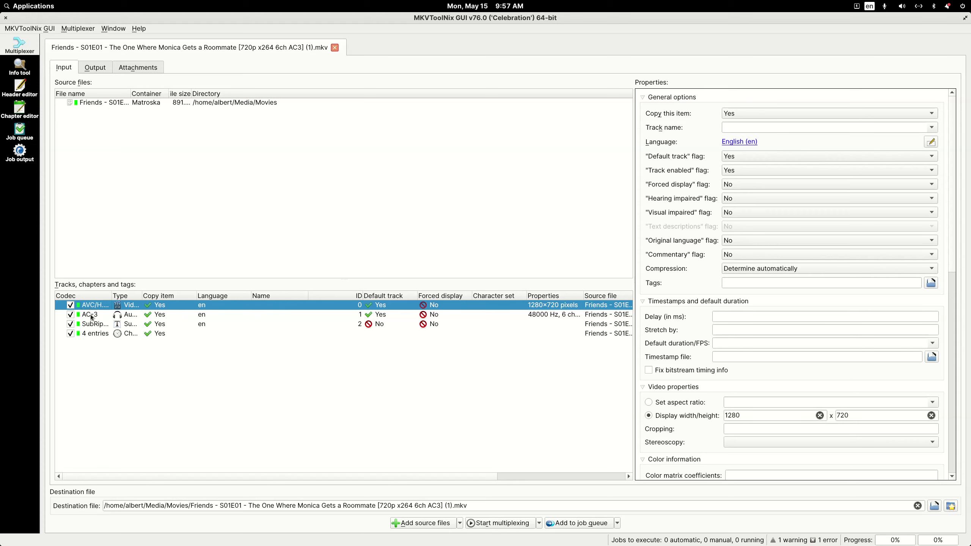
left_click(90, 316)
left_click(95, 328)
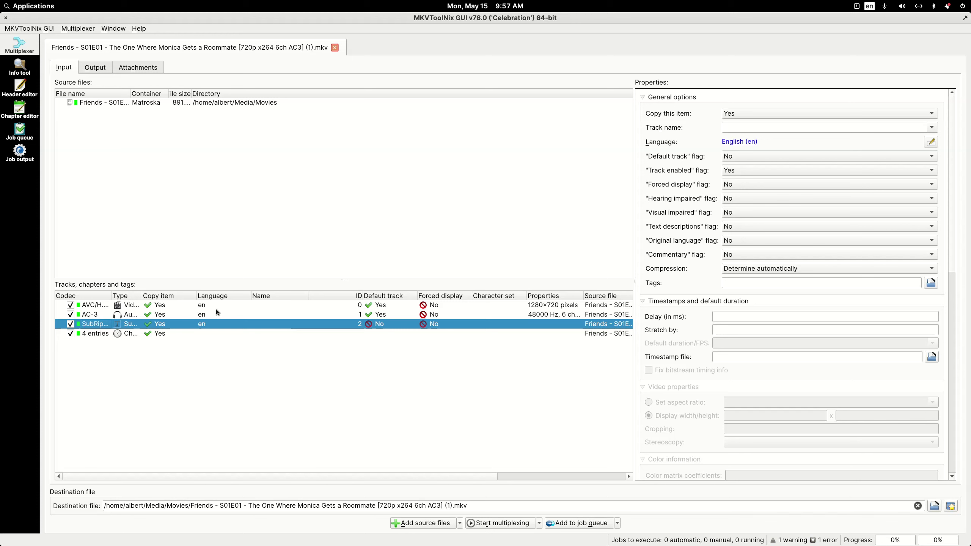
left_click(206, 305)
left_click(206, 314)
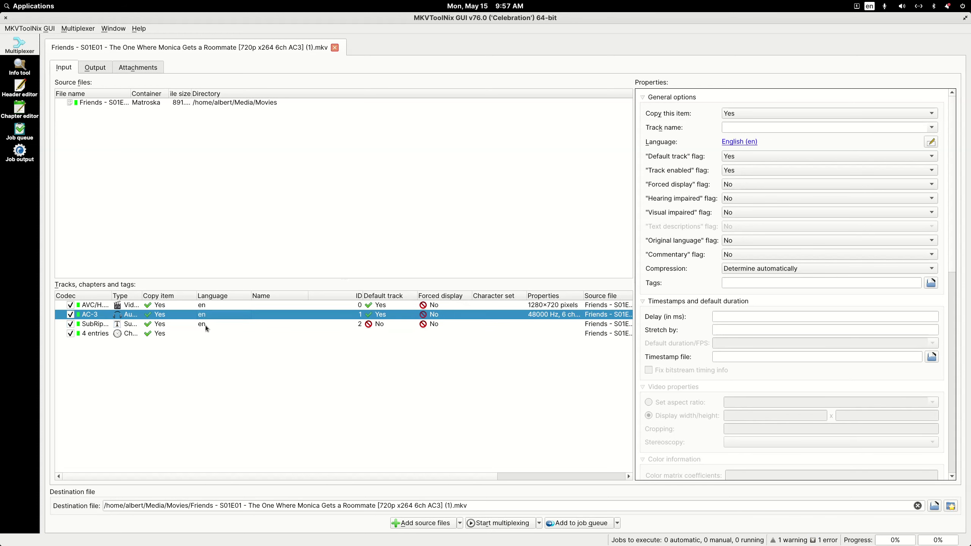
left_click(205, 325)
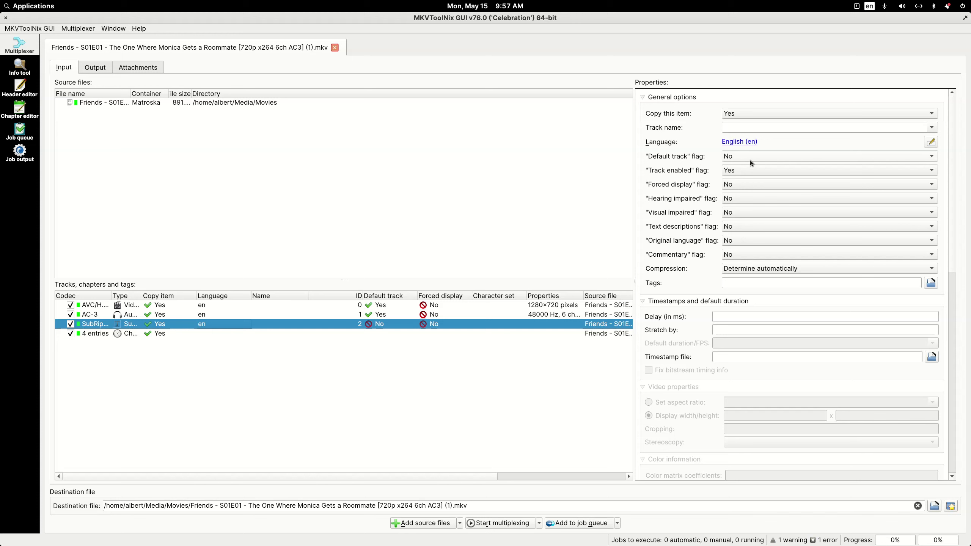
mouse_move(750, 162)
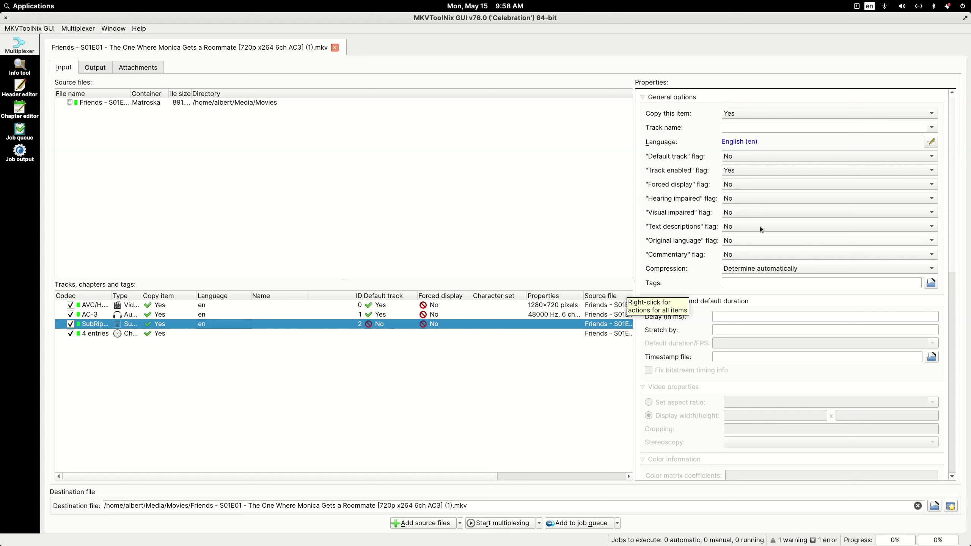
Step: Check the choices for the subtitle track's Forced display and Hearing impaired flags, leaving both set to No
left_click(749, 185)
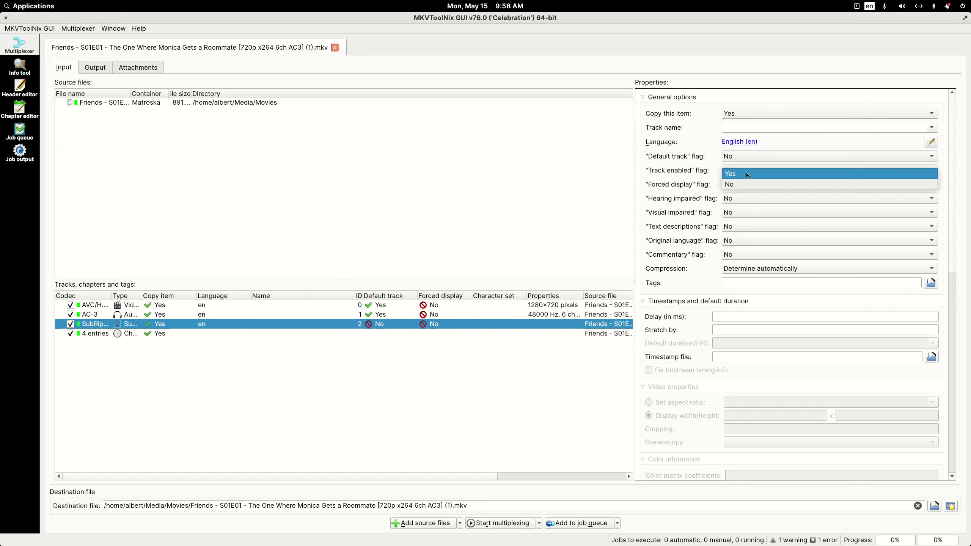
left_click(540, 188)
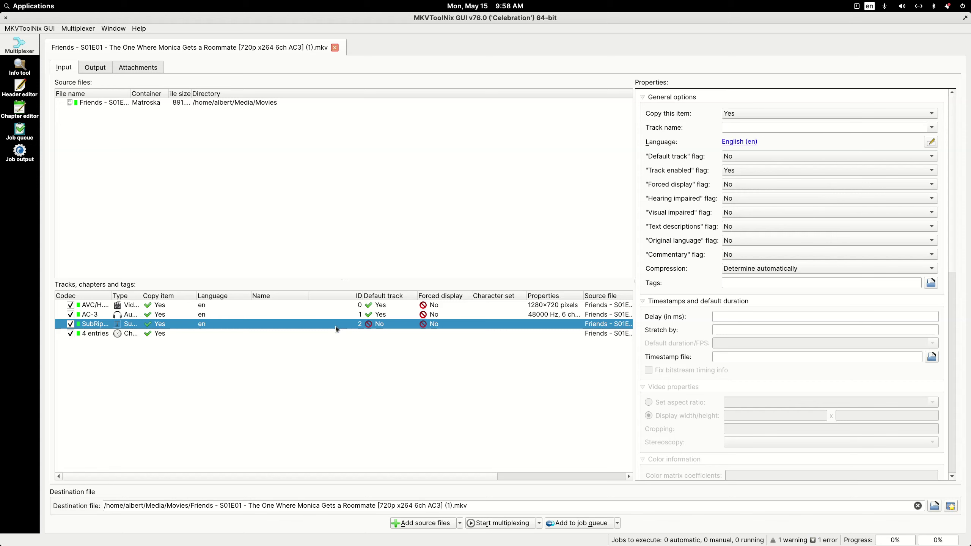
left_click(736, 199)
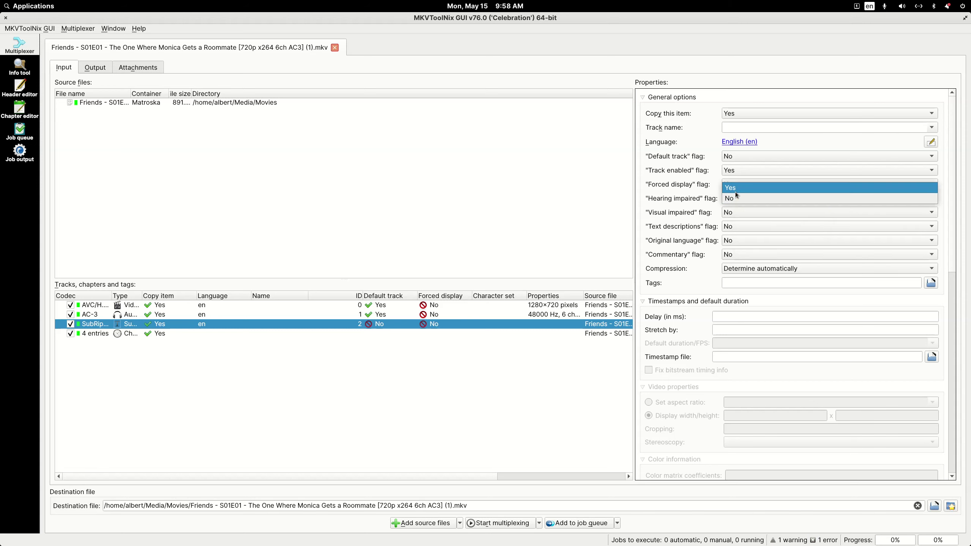
left_click(736, 197)
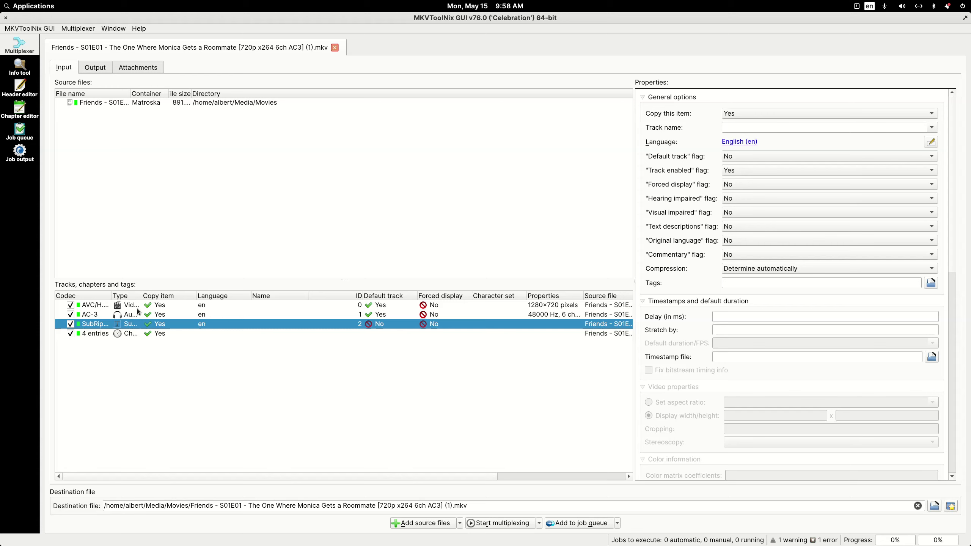
Step: Widen the Codec column to read the full track codecs, and close MKVToolNix, discarding the modified multiplex settings
left_click_drag(112, 297, 169, 301)
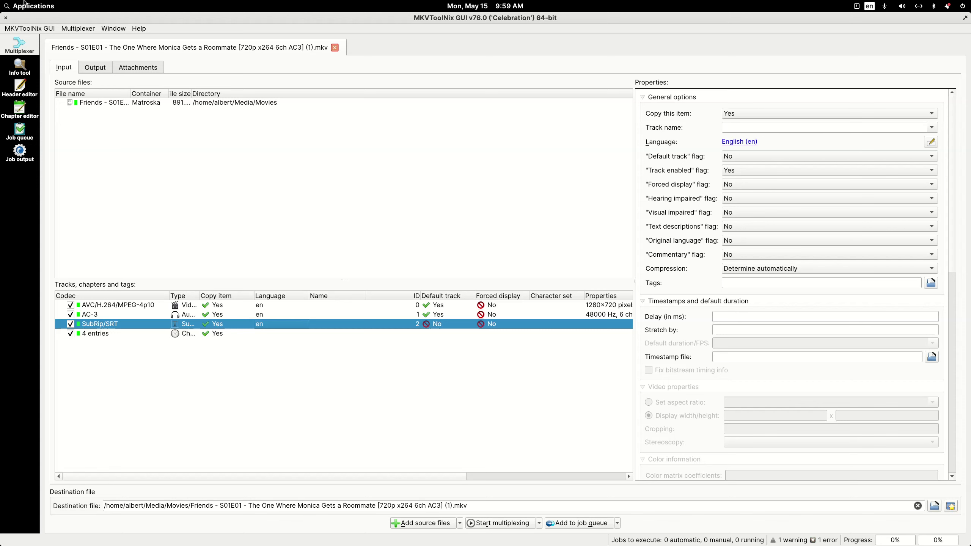
left_click(6, 17)
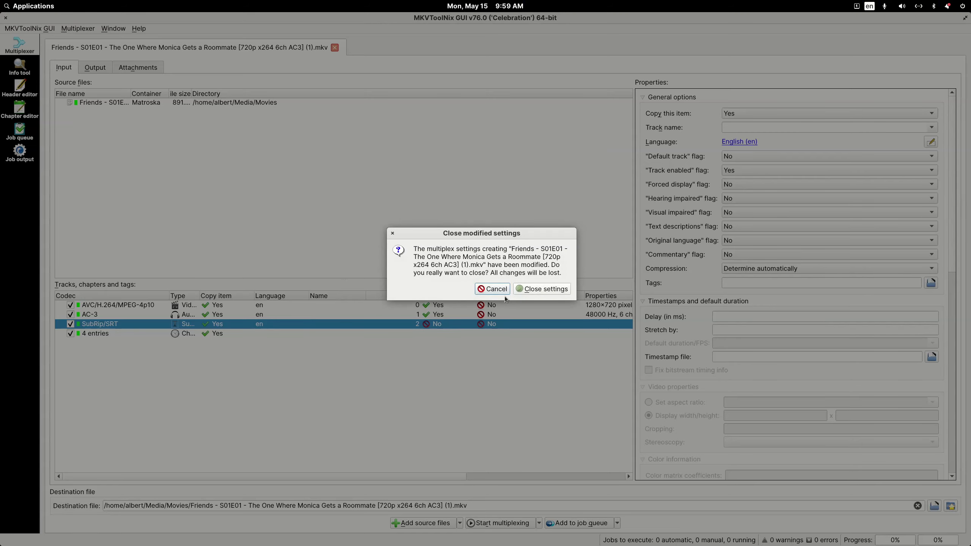
left_click(523, 288)
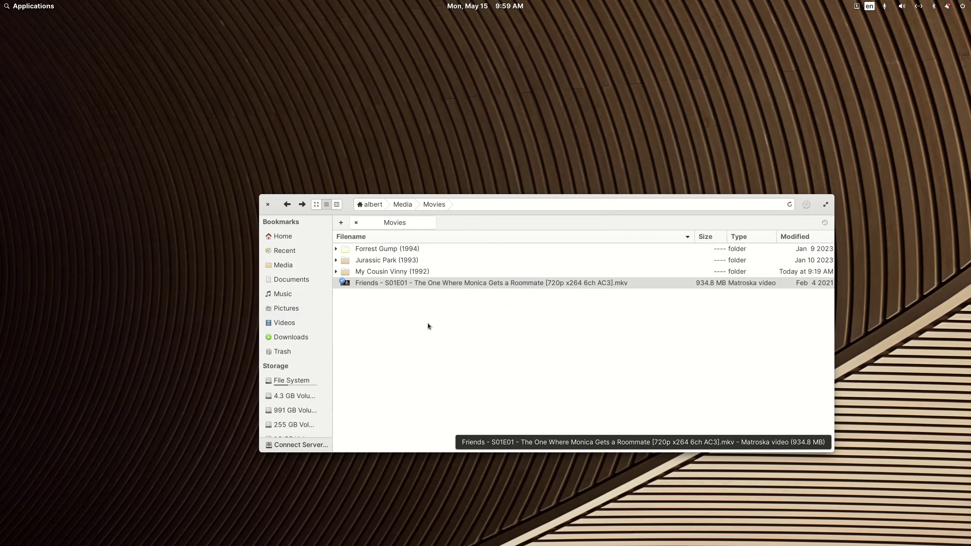
Step: Launch FileBot and load the Friends S01E01 .mkv file from the Movies folder into the Original Files list
left_click(45, 7)
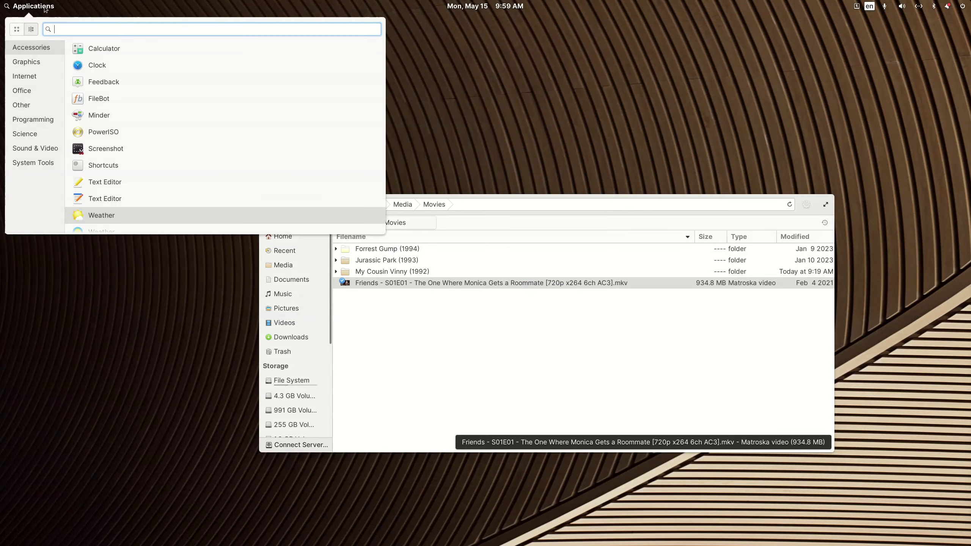
type("file")
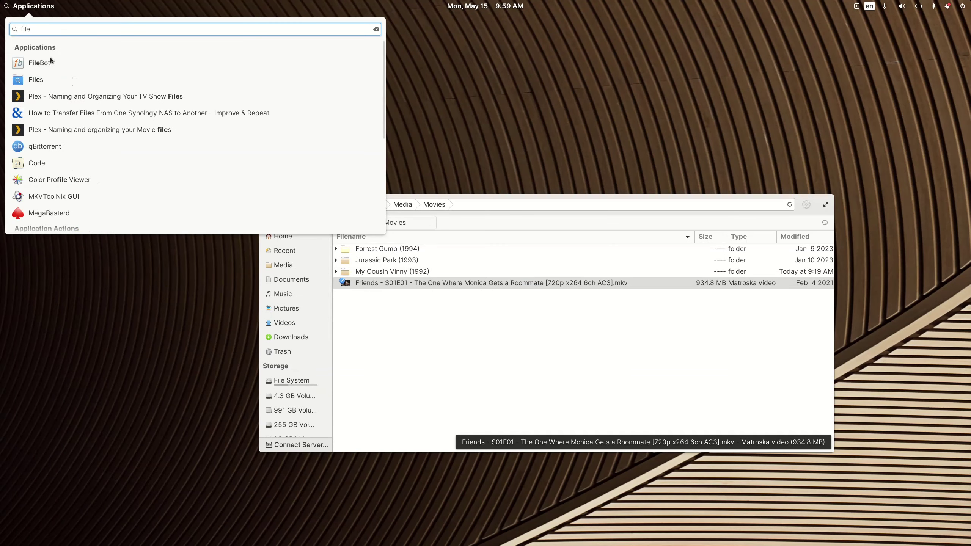
left_click(51, 61)
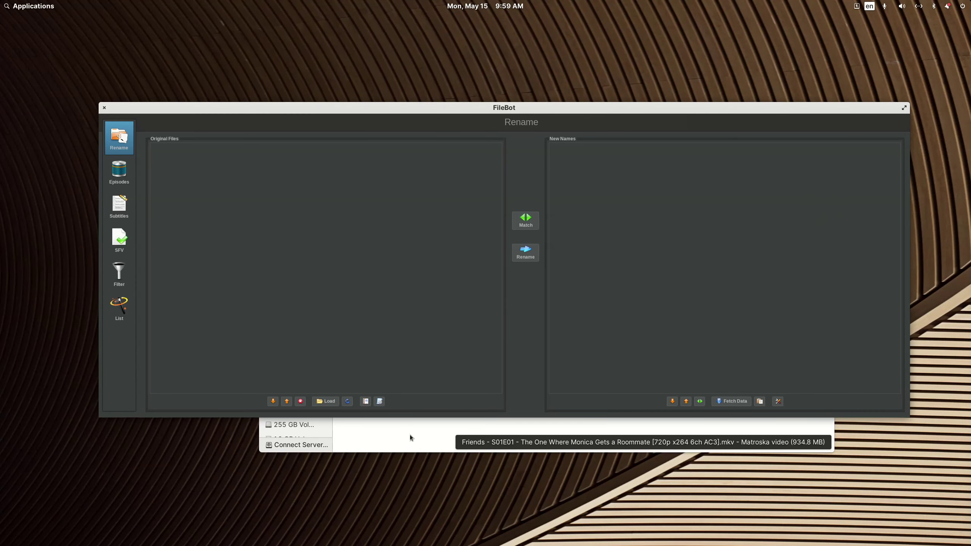
left_click(410, 434)
left_click_drag(385, 284, 179, 175)
left_click(324, 110)
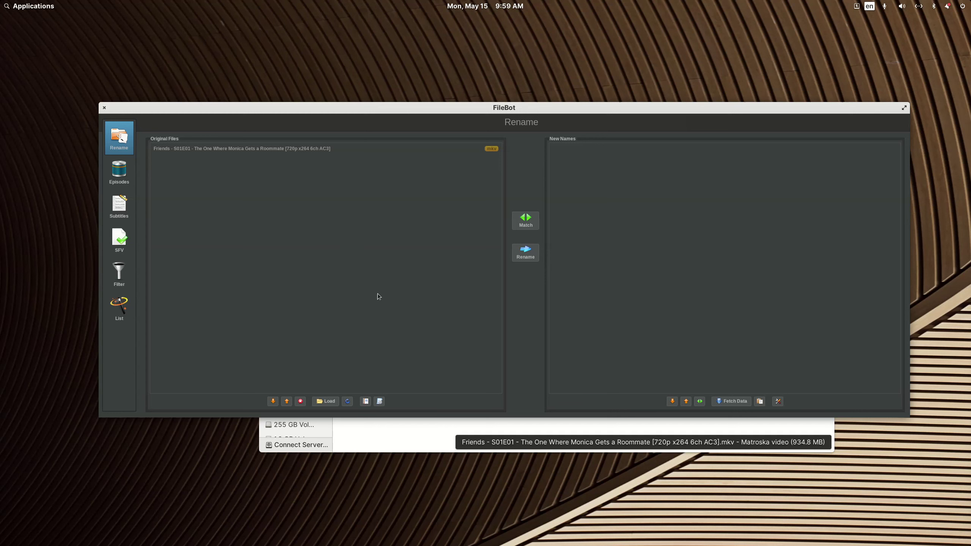
Step: Apply the ***Test Episode preset with the first Friends series match from TheTVDB, rename the episode, and close FileBot
left_click(379, 402)
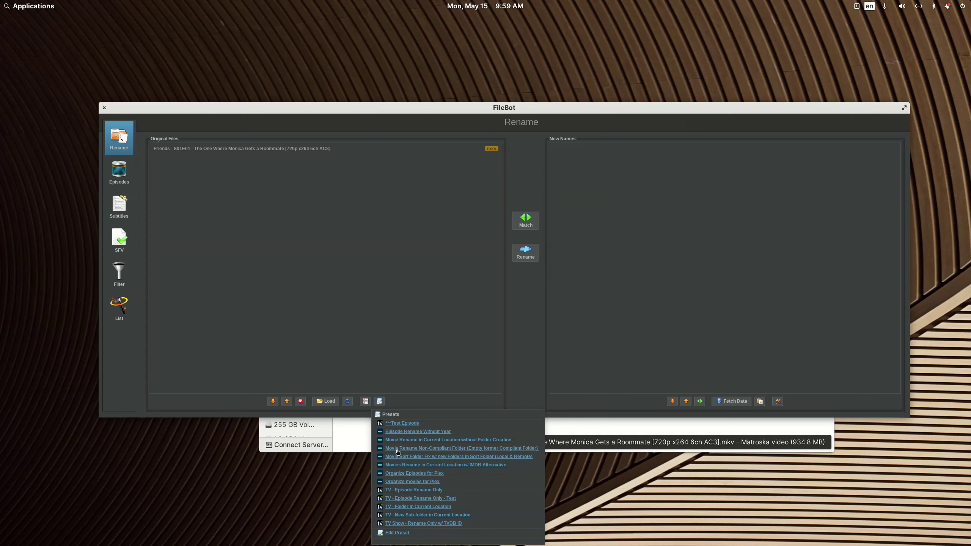
left_click(401, 424)
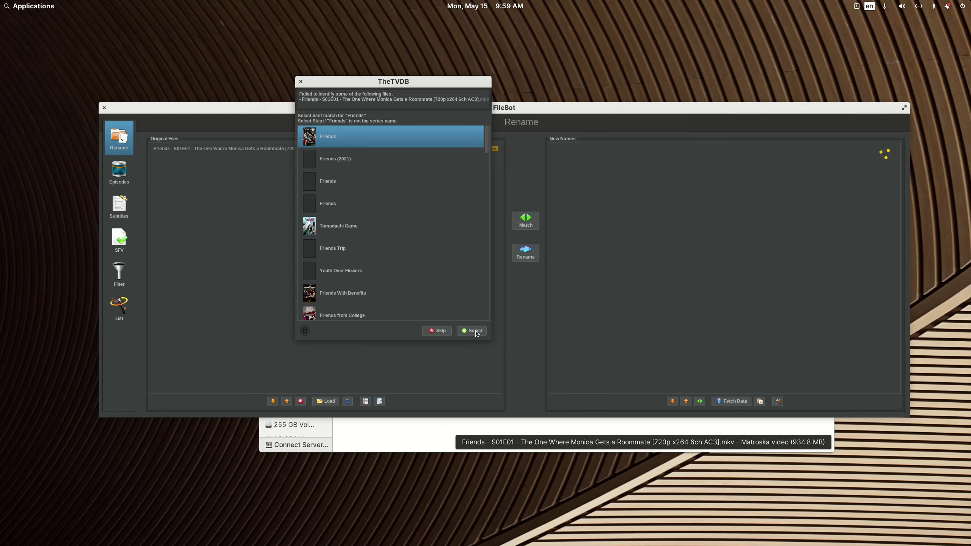
left_click(474, 331)
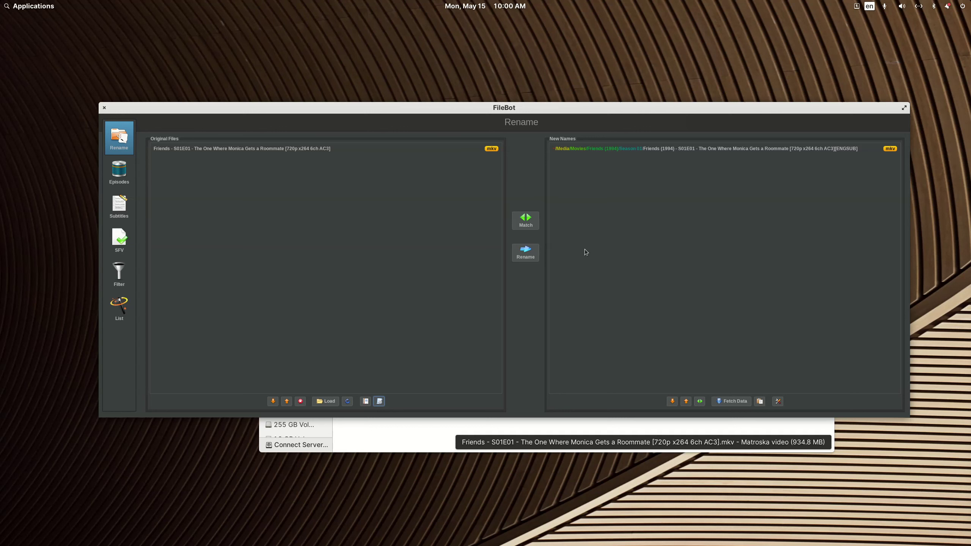
left_click(530, 255)
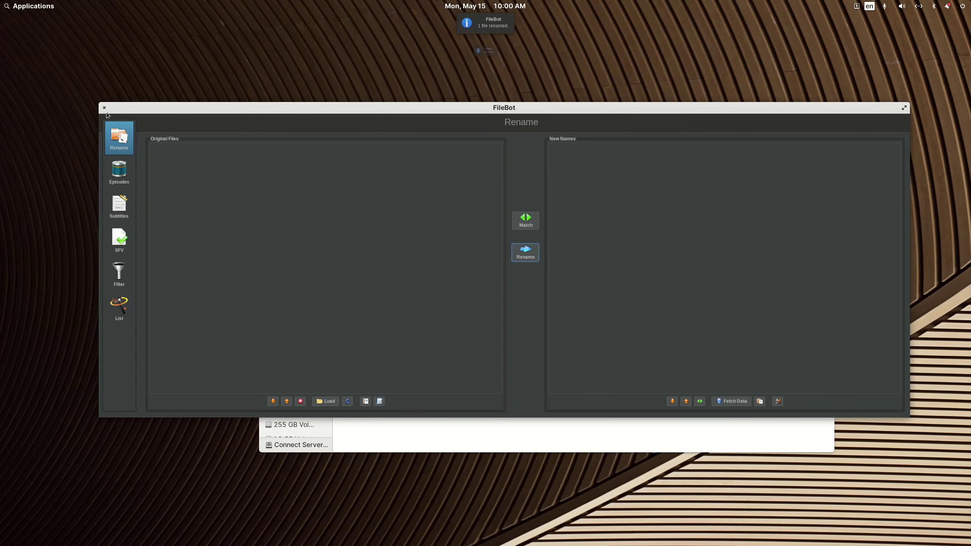
left_click(104, 108)
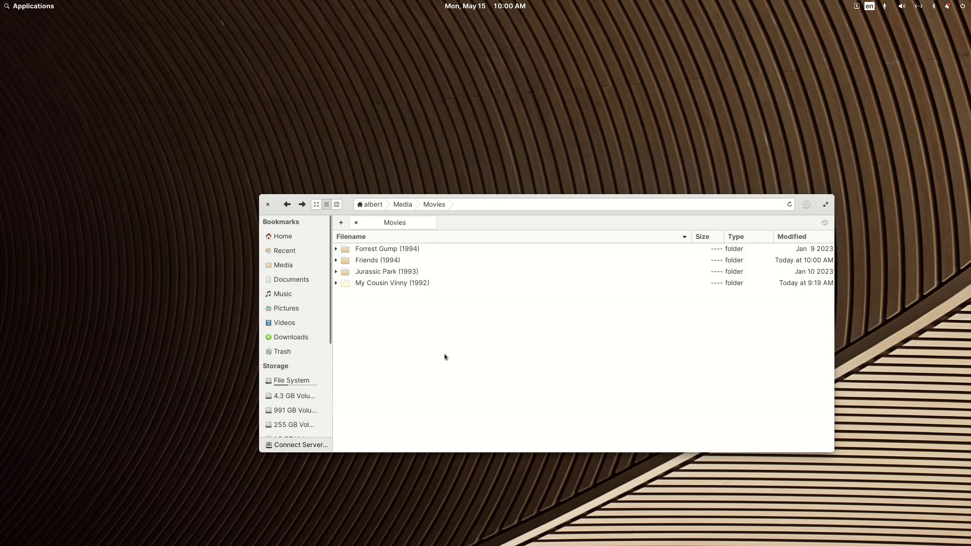
Step: Open Season 01 in the Friends (1994) folder and examine the ENGSUB tag in the renamed .mkv file's name, leaving the name unedited
double_click(371, 261)
double_click(371, 250)
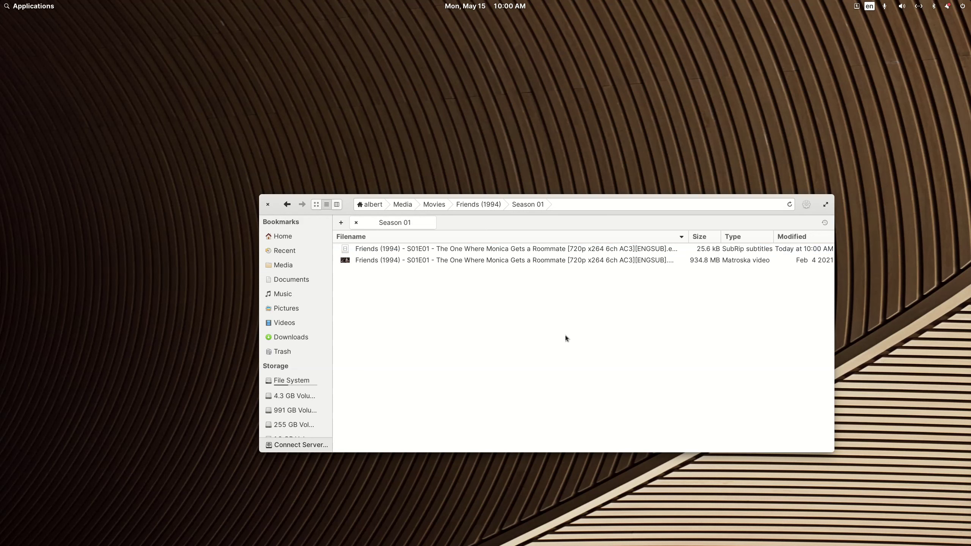
key("Down")
key("Down")
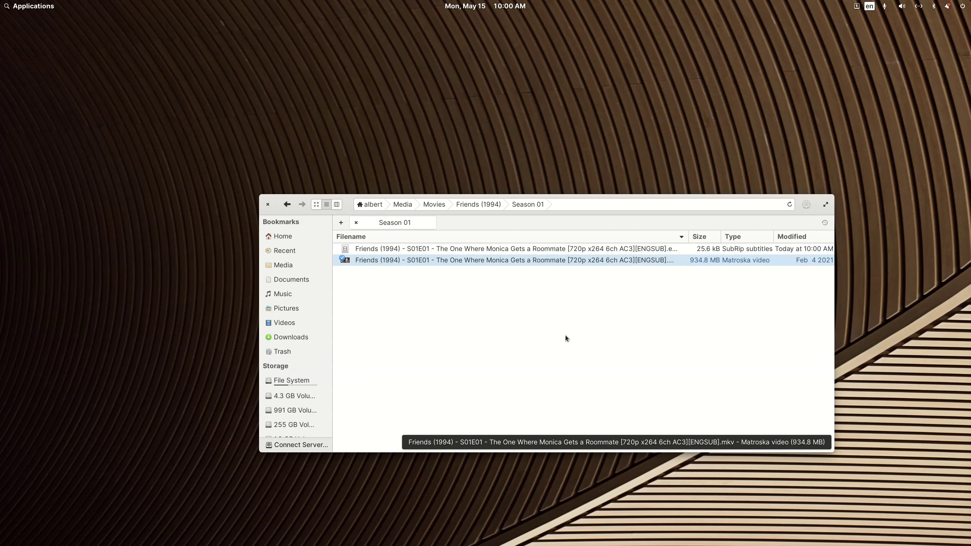
key("F2")
key("Home")
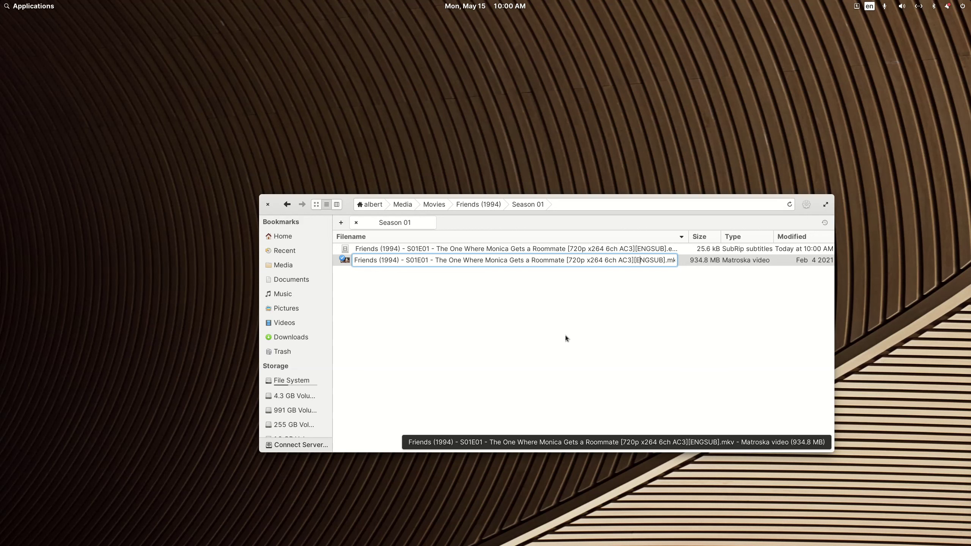
key("shift+Right")
key("shift+Right")
key("shift+Right")
key("shift+Right")
key("shift+Right")
key("shift+Right")
key("shift+Right")
key("shift+Right")
key("Escape")
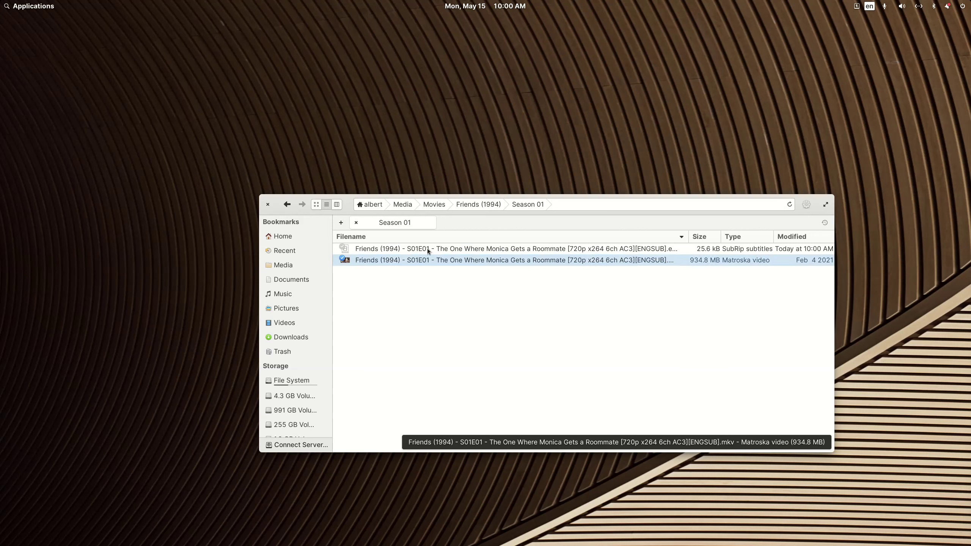
Step: In the Forrest Gump (1994) folder under Movies, rename the video file as Forrest Gump (1994).mp4
left_click(286, 206)
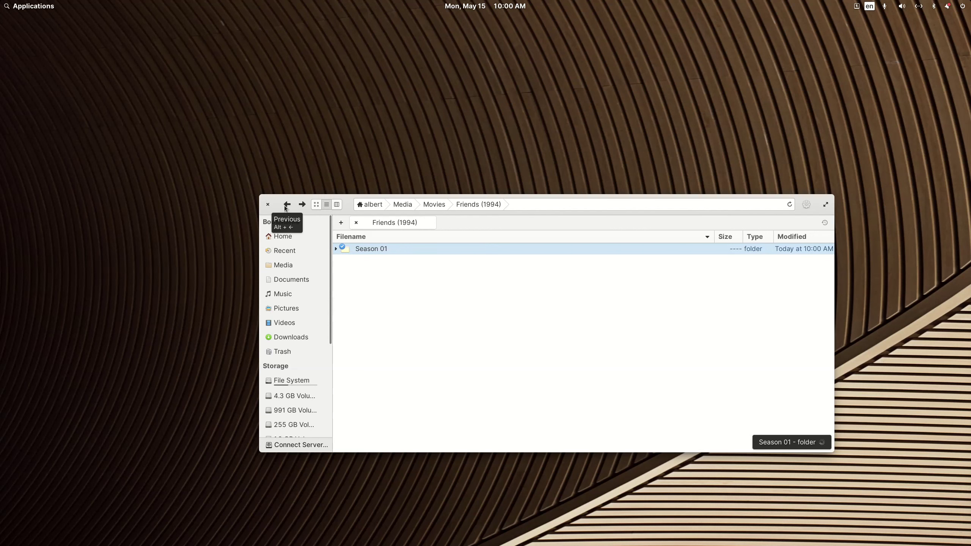
left_click(286, 206)
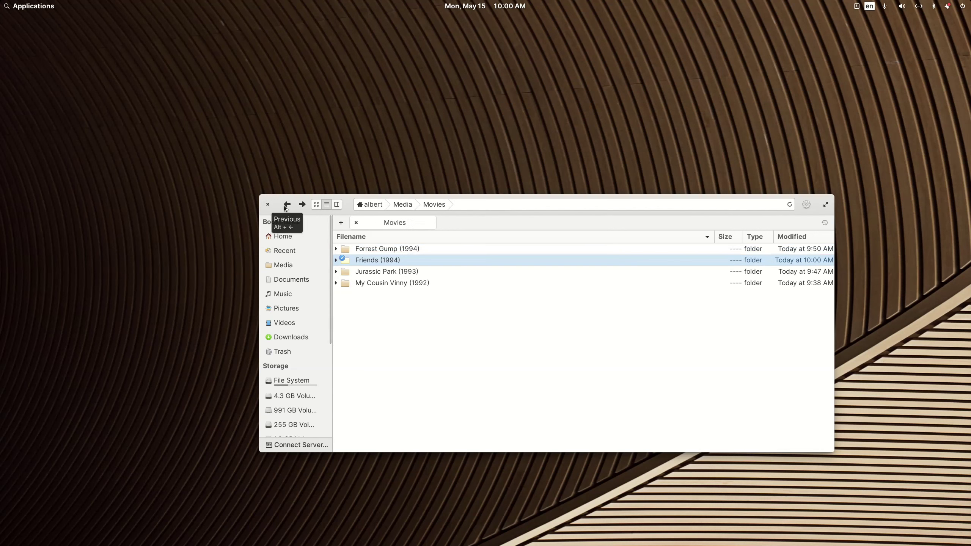
double_click(393, 249)
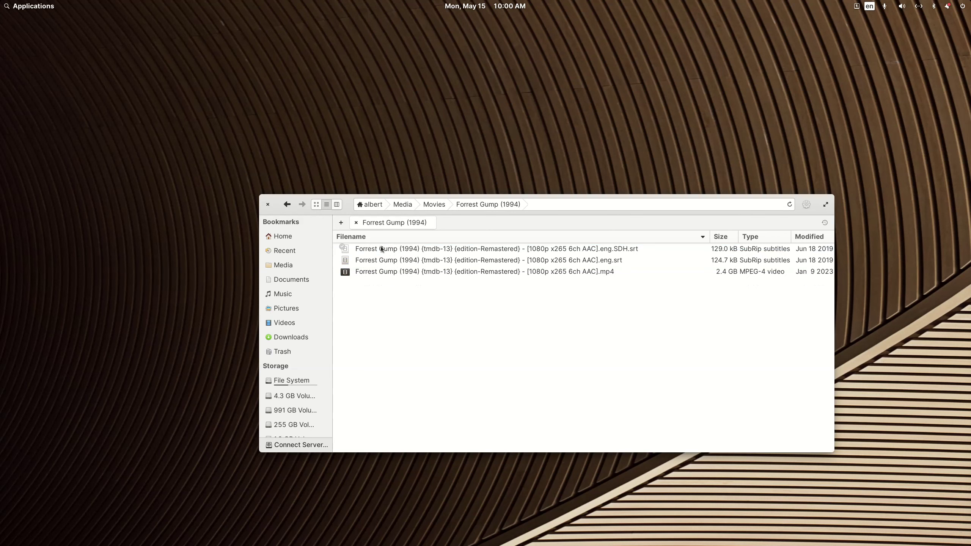
left_click(287, 205)
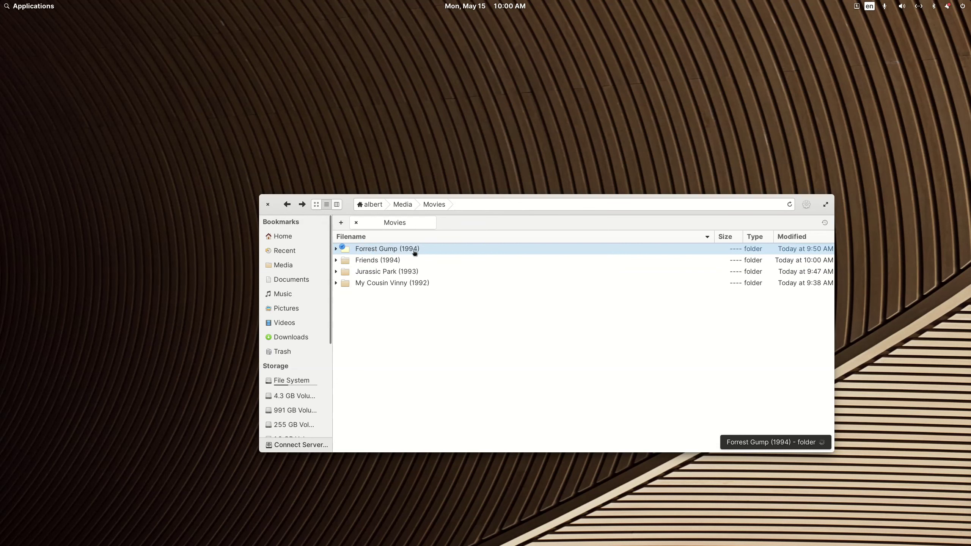
double_click(379, 249)
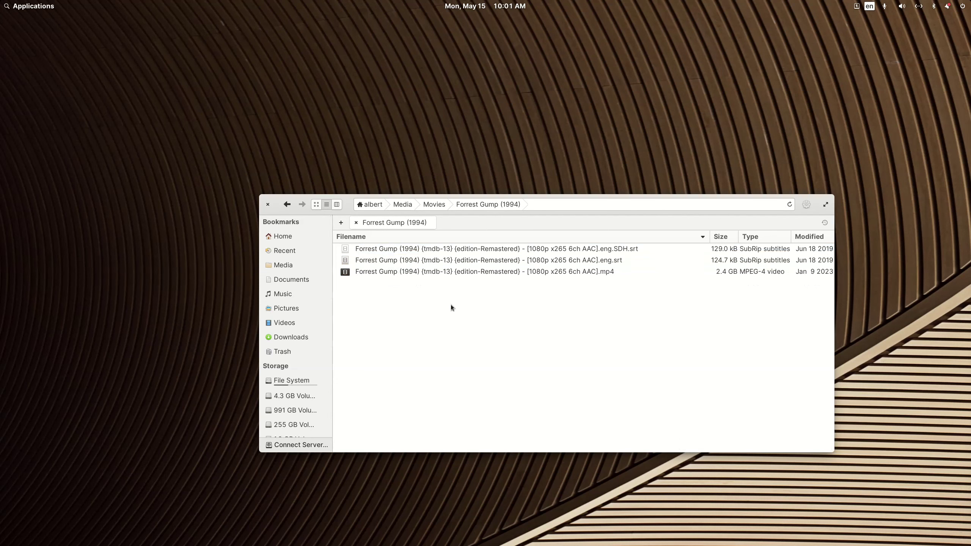
key("Down")
key("Down")
key("Down")
key("F2")
key("shift+Left")
key("shift+Left")
key("shift+Left")
key("shift+Left")
key("shift+Left")
key("shift+Left")
key("shift+Left")
key("shift+Left")
key("shift+Left")
key("shift+Left")
key("shift+Left")
key("shift+Left")
key("shift+Left")
key("shift+Left")
key("shift+Left")
key("shift+Left")
key("shift+Left")
key("shift+Left")
key("shift+Left")
key("shift+Left")
key("shift+Left")
key("shift+Left")
key("shift+Left")
key("shift+Left")
key("shift+Left")
key("shift+Left")
key("shift+Left")
key("shift+Left")
key("shift+Left")
key("BackSpace")
key("Return")
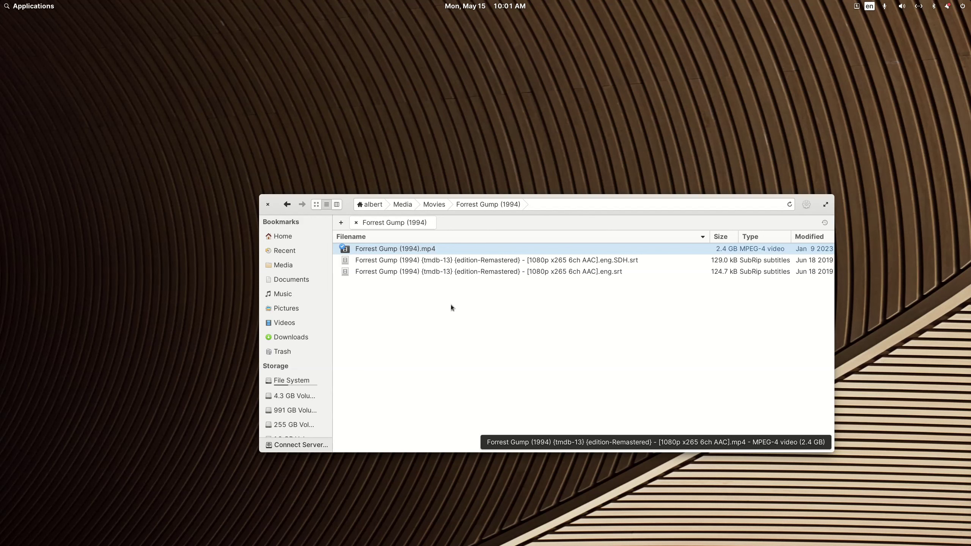
Step: Delete both the eng.SDH.srt and eng.srt subtitle files from the Forrest Gump (1994) folder
left_click(409, 278)
left_click(414, 270)
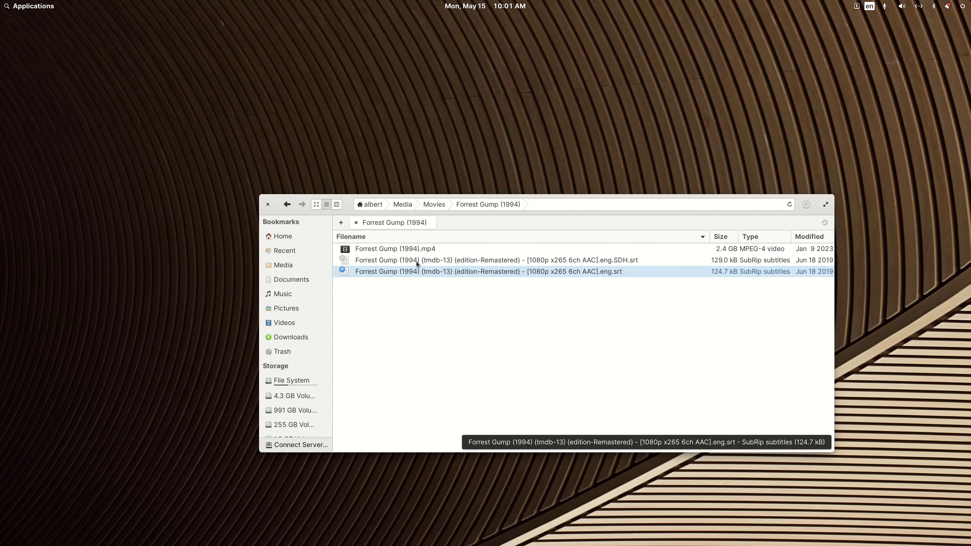
left_click(416, 261, "ctrl")
key("Delete")
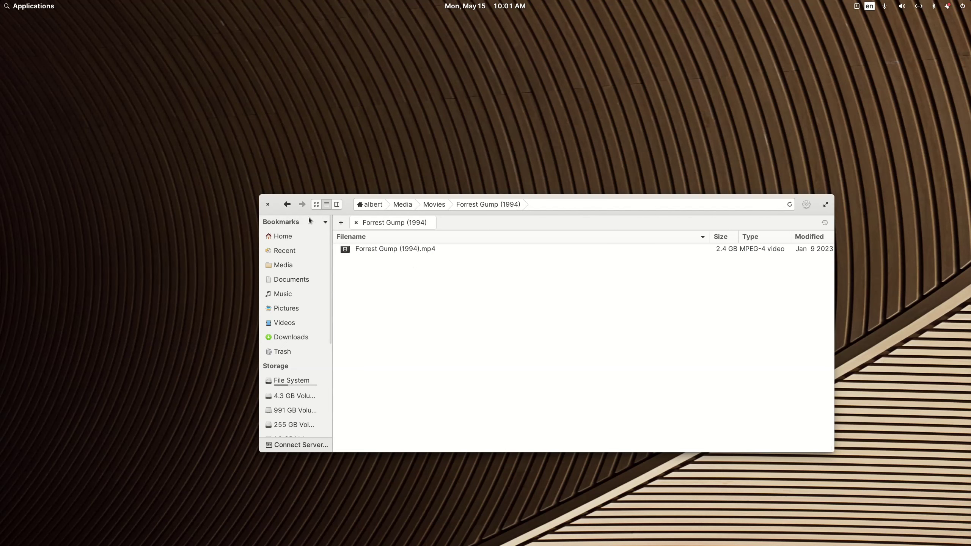
Step: Load the Forrest Gump (1994) folder into FileBot and match the movie with TheMovieDB in Movie Mode
left_click(287, 204)
right_click(368, 254)
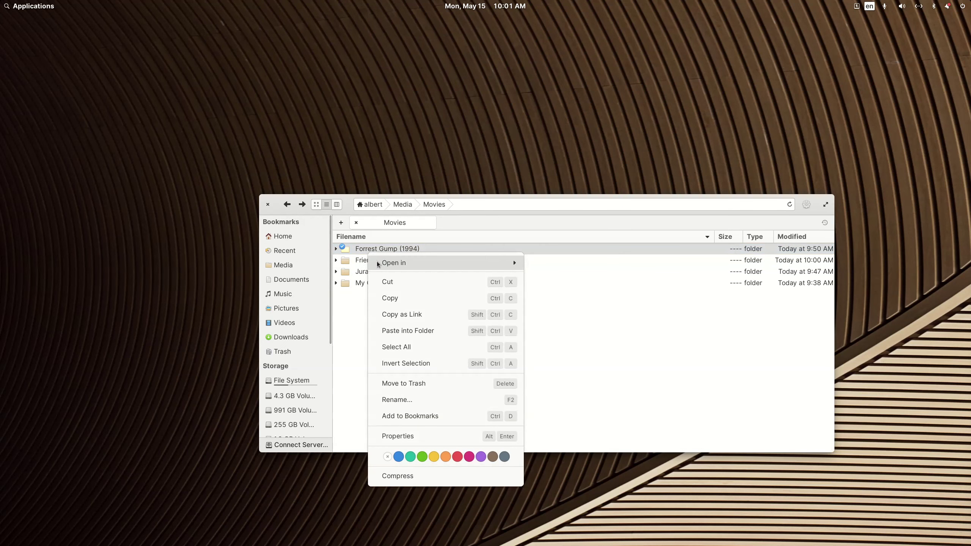
mouse_move(497, 263)
left_click(548, 326)
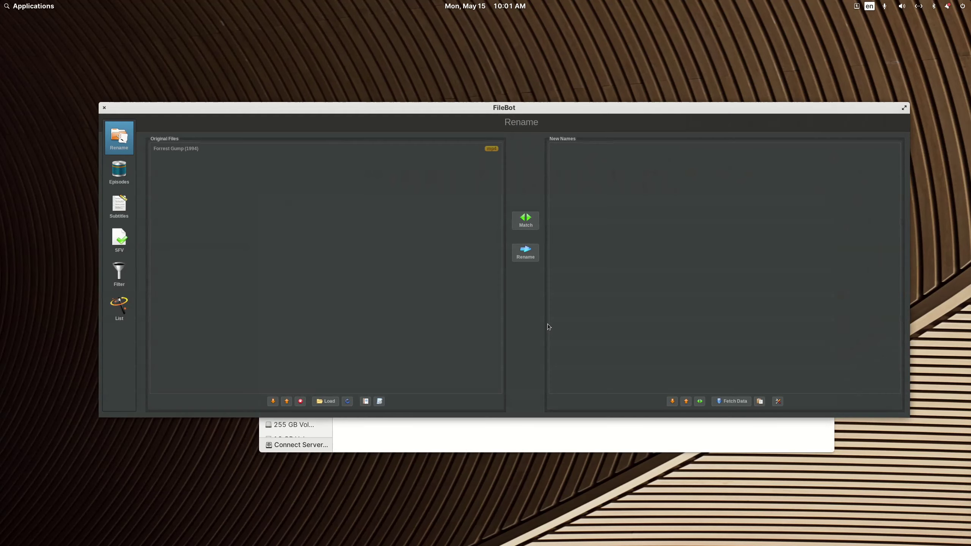
left_click(527, 221)
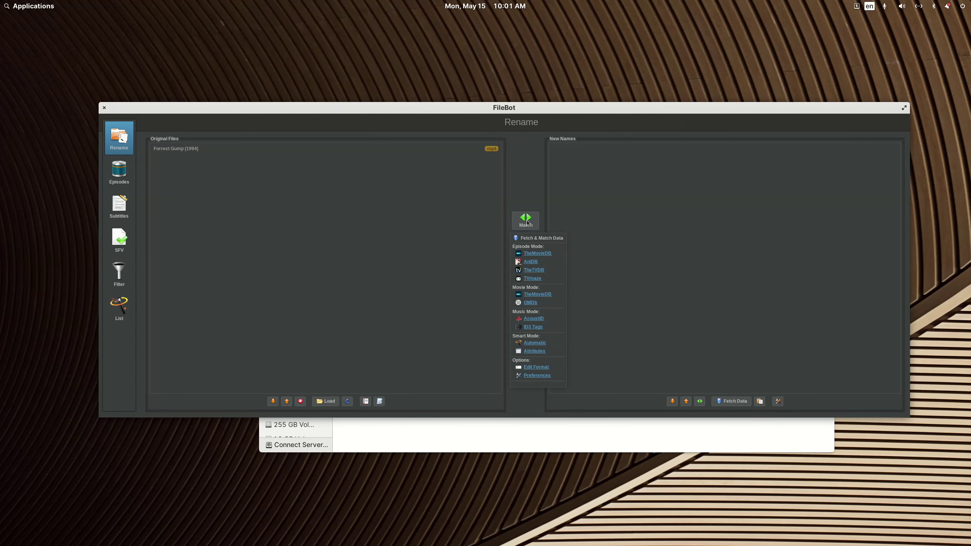
left_click(532, 295)
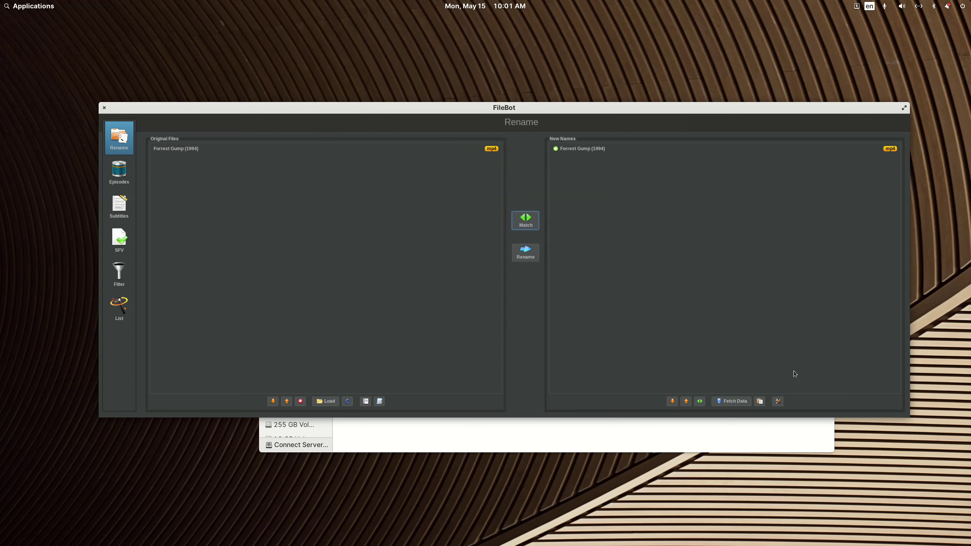
Step: Review the post-processing options, including Fetch subtitle files, accept them, and close FileBot without renaming Forrest Gump
left_click(778, 402)
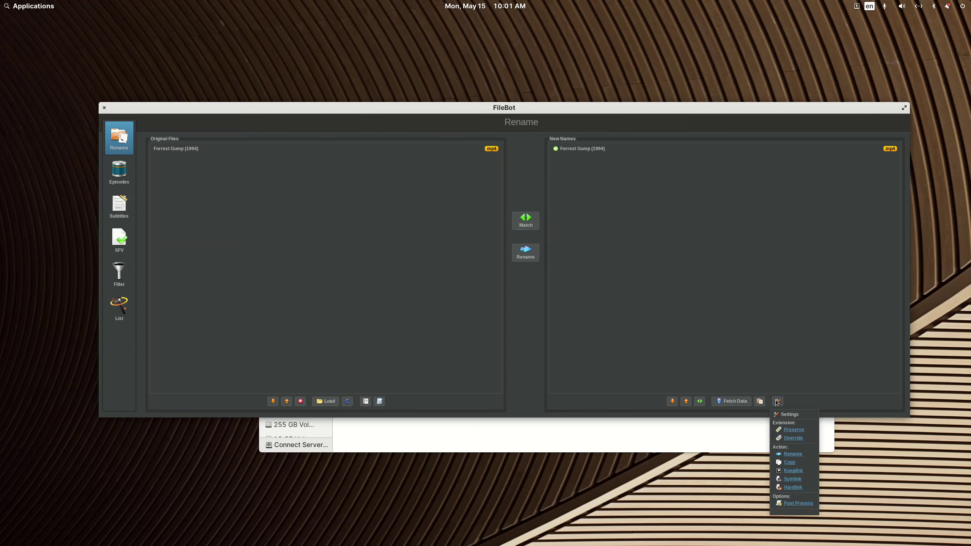
left_click(791, 504)
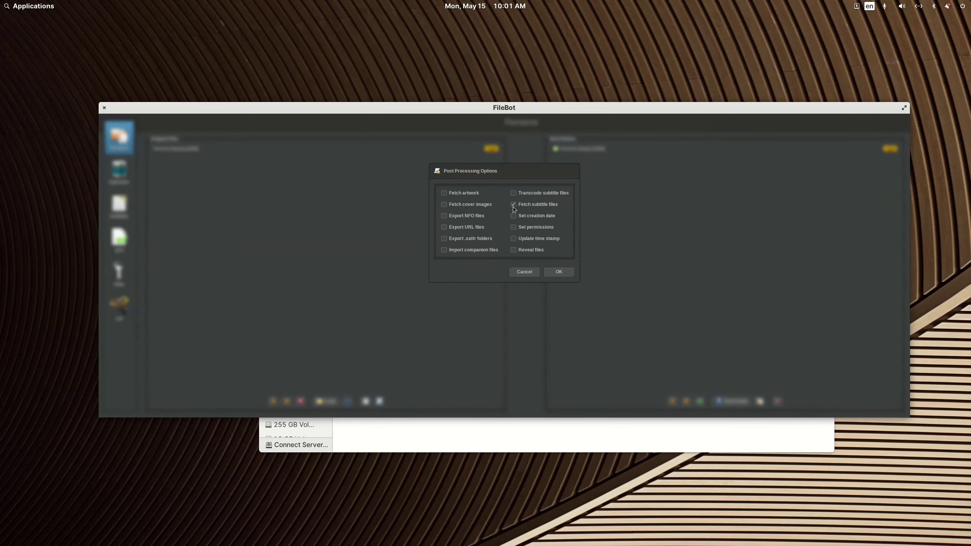
left_click(554, 273)
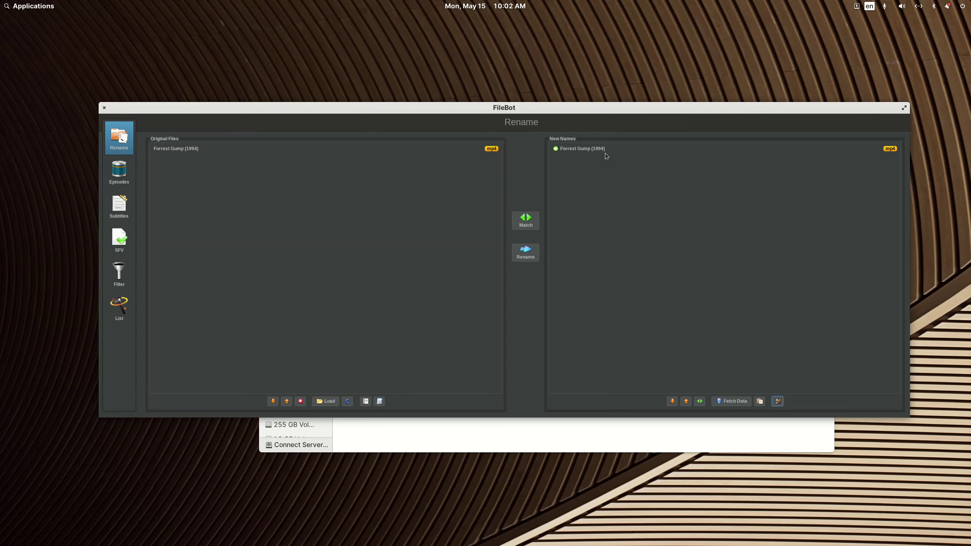
left_click(604, 152)
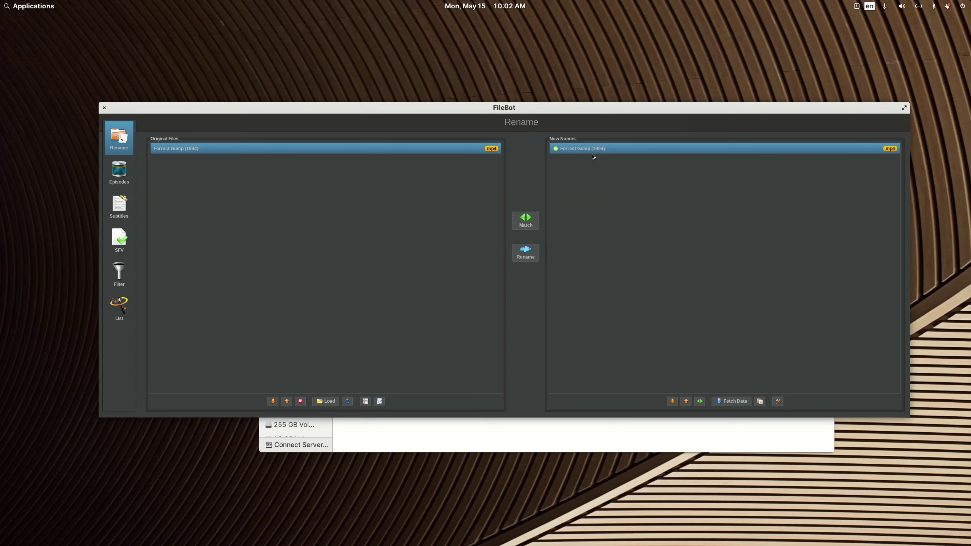
left_click(104, 107)
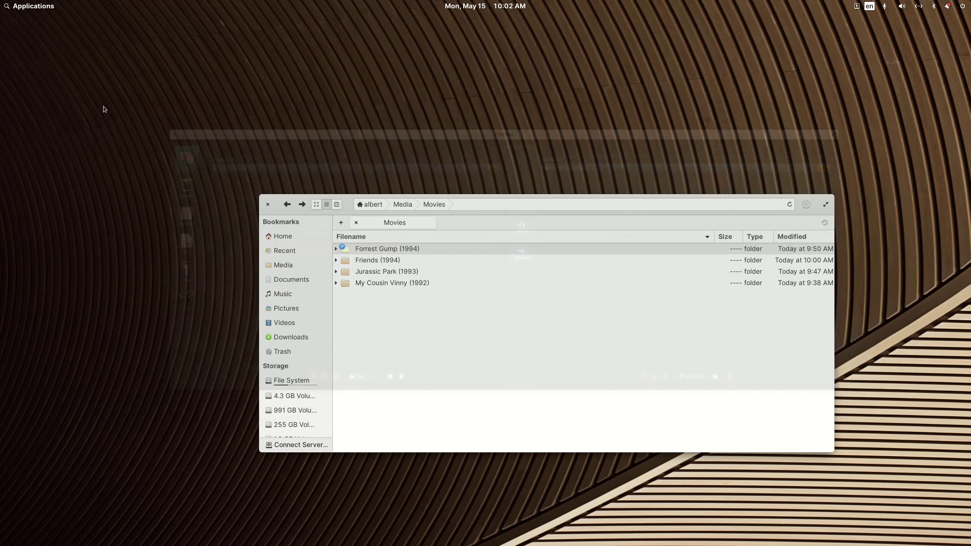
Step: View the Forrest Gump (1994) folder and the Friends (1994) Season 01 folder, slightly narrowing the Filename column in the latter
left_click(401, 249)
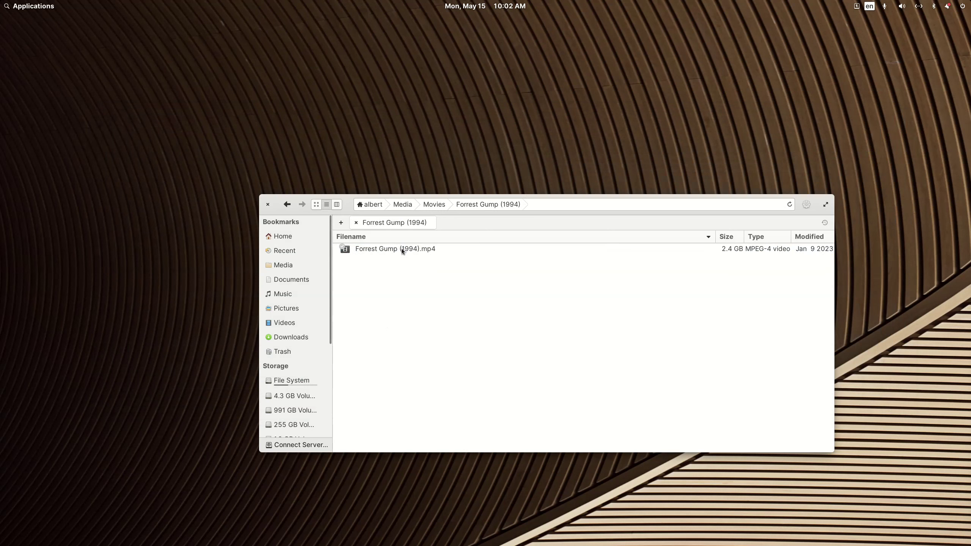
left_click(286, 207)
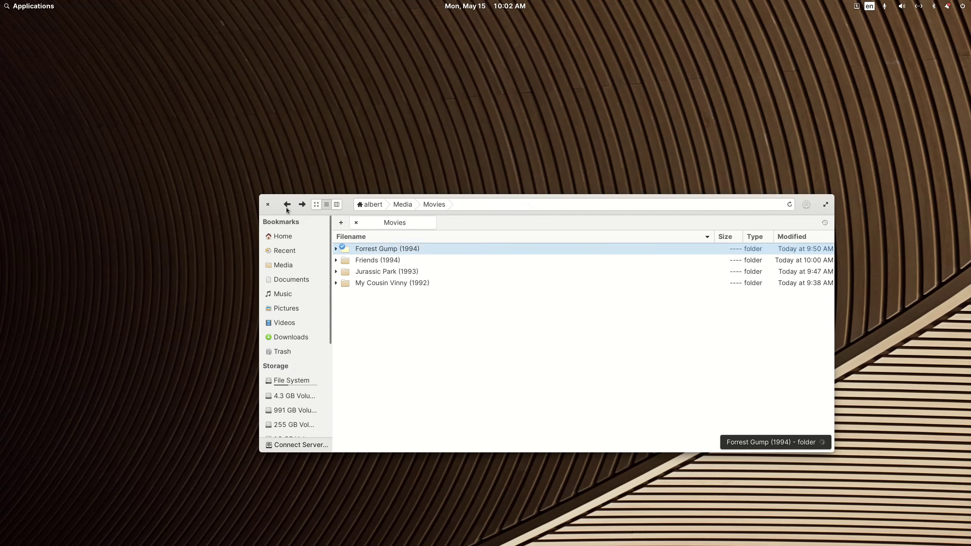
double_click(375, 260)
double_click(370, 251)
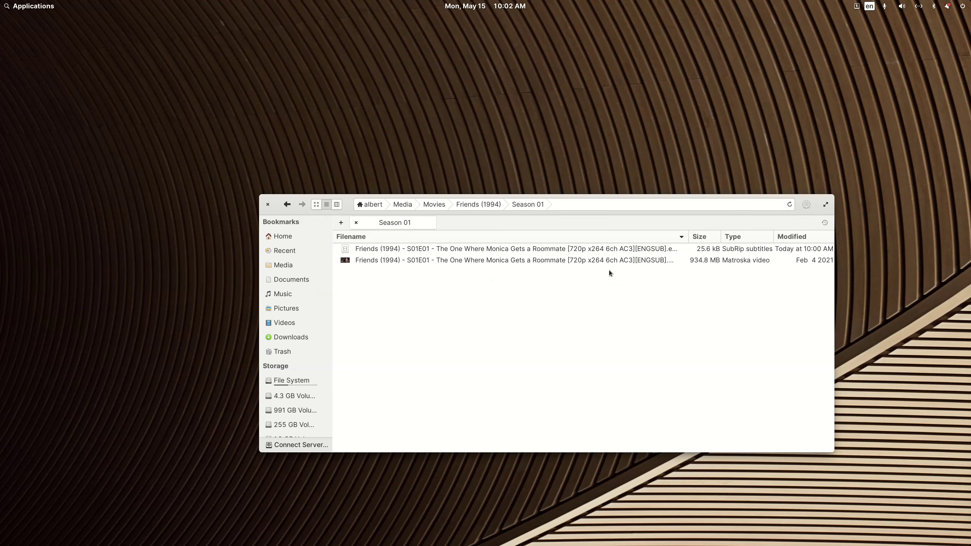
mouse_move(688, 236)
left_mouse_down()
mouse_move(770, 238)
mouse_move(684, 244)
left_mouse_up()
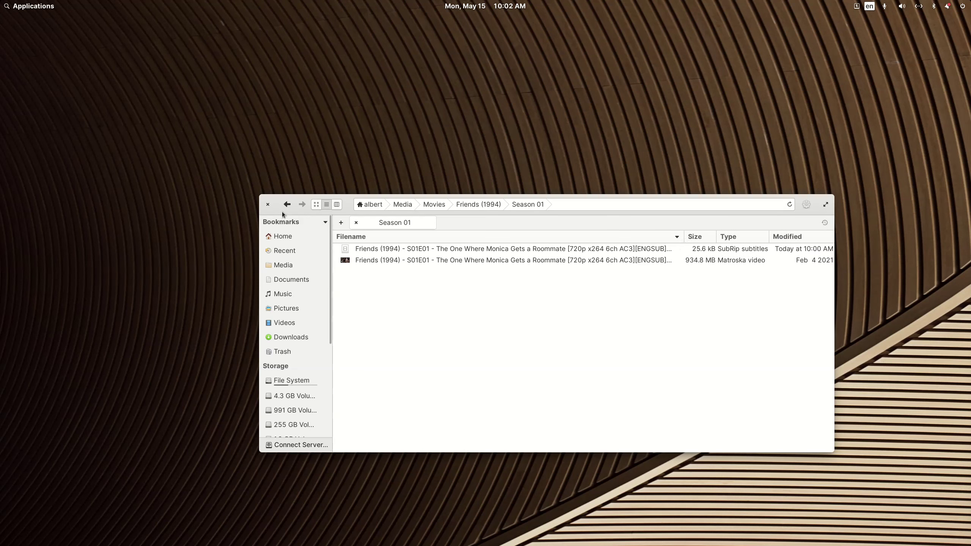